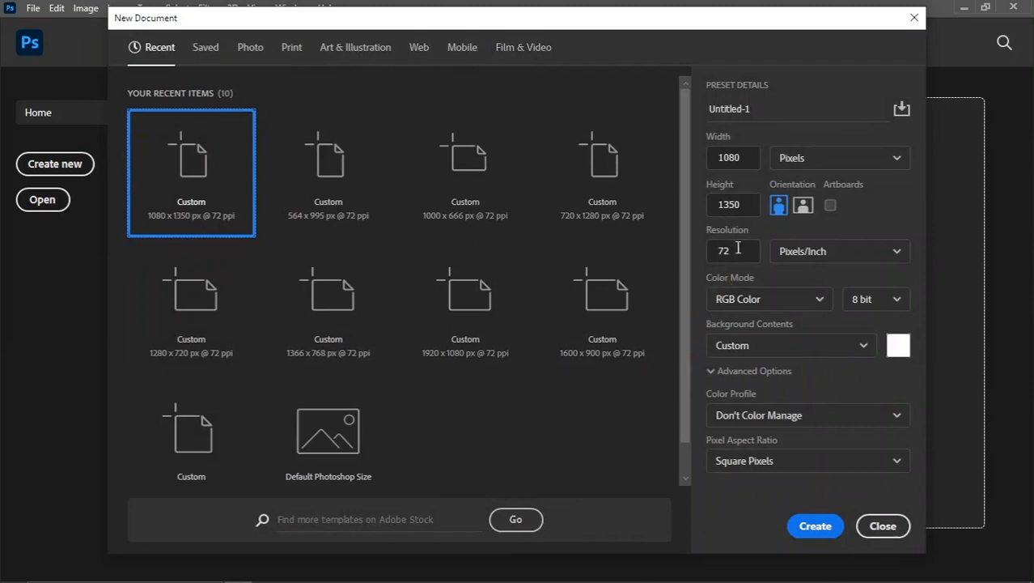
# Step: Create a new 1080 x 1350 px document with a resolution of 96 pixels/inch
pyautogui.doubleClick(738, 249)
pyautogui.write('96')
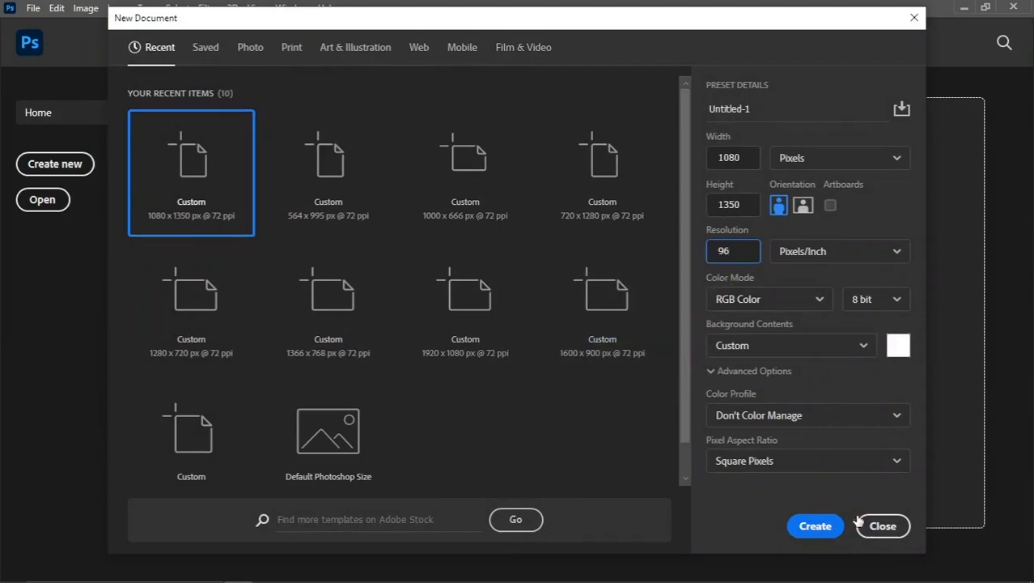
pyautogui.click(816, 525)
pyautogui.hotkey('ctrl', '0')
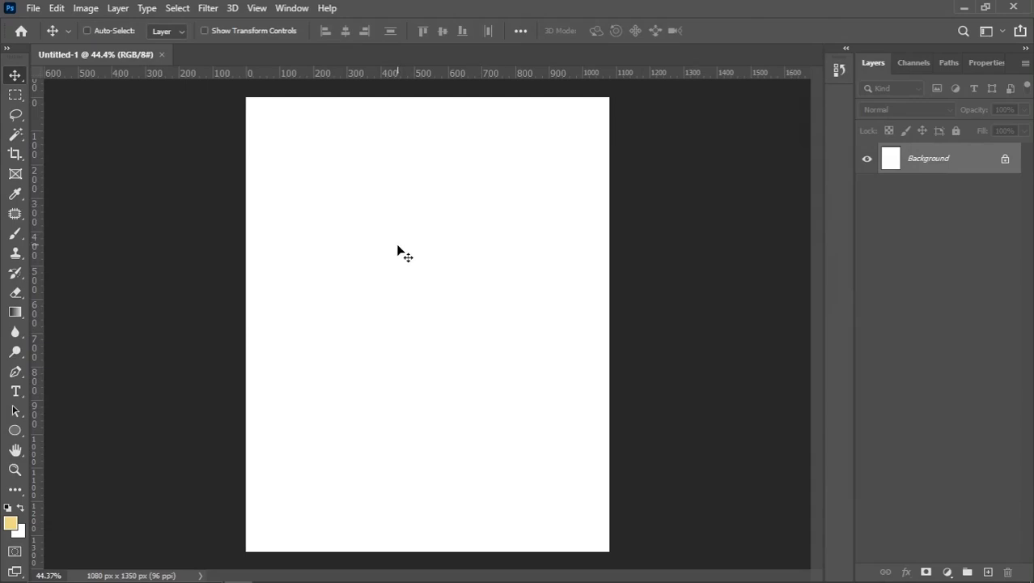
# Step: Switch to File Explorer and place the camera photo pexels-pixabay-274973 from the canon folder into the Photoshop document
pyautogui.moveTo(267, 571)
pyautogui.click(283, 508)
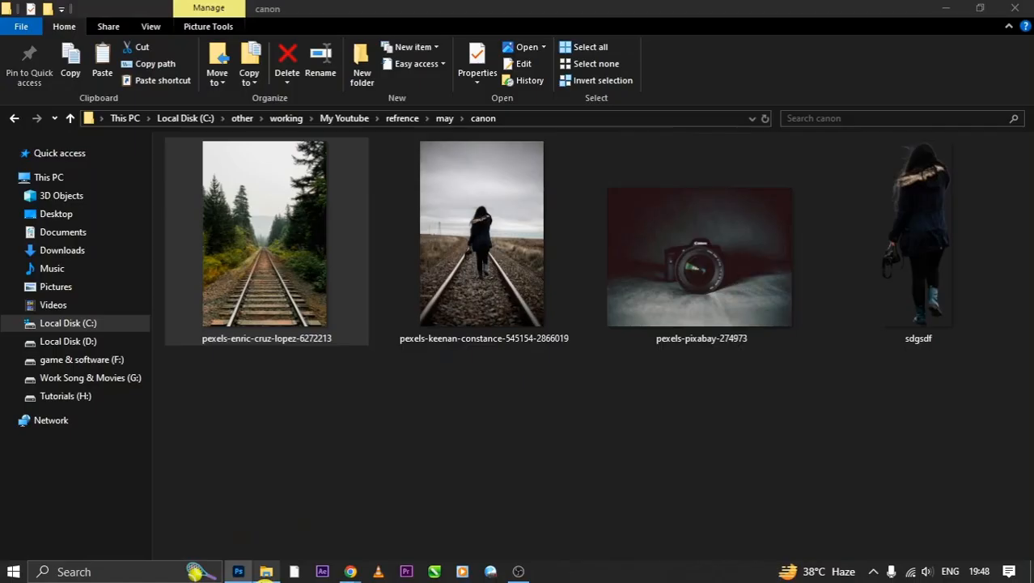
pyautogui.moveTo(630, 267); pyautogui.dragTo(349, 225)
pyautogui.hotkey('alt', 'Tab')
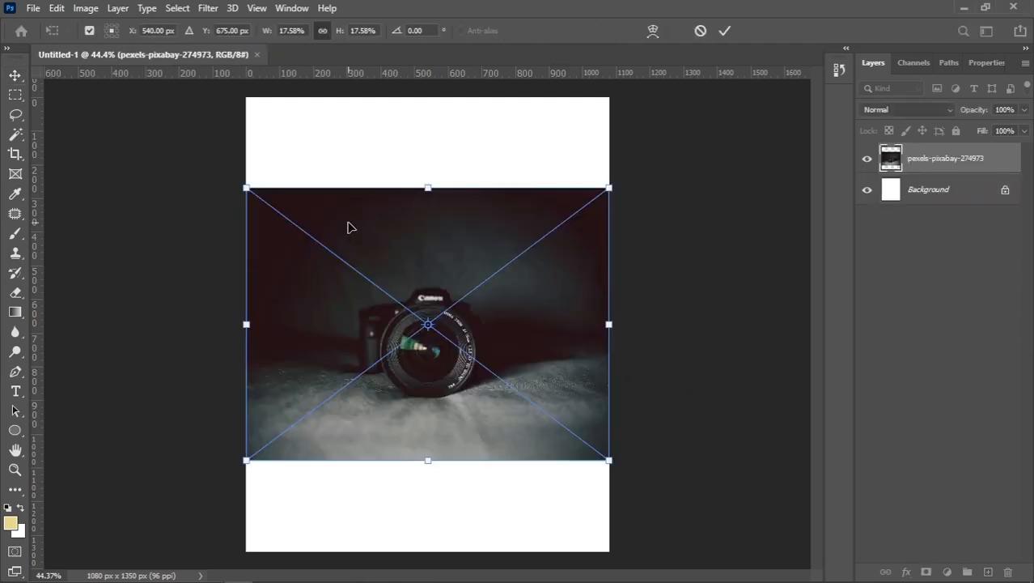
# Step: Scale the placed camera photo to about 41% and move it up until its lower edge meets the canvas's lower edge
pyautogui.scroll(-5, 435, 344)
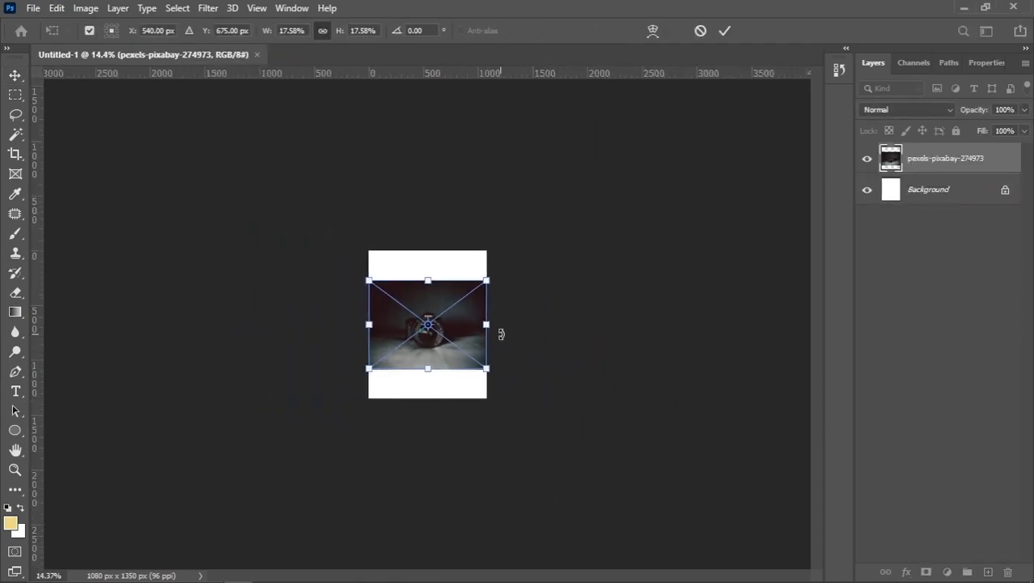
pyautogui.moveTo(506, 323); pyautogui.dragTo(551, 323)
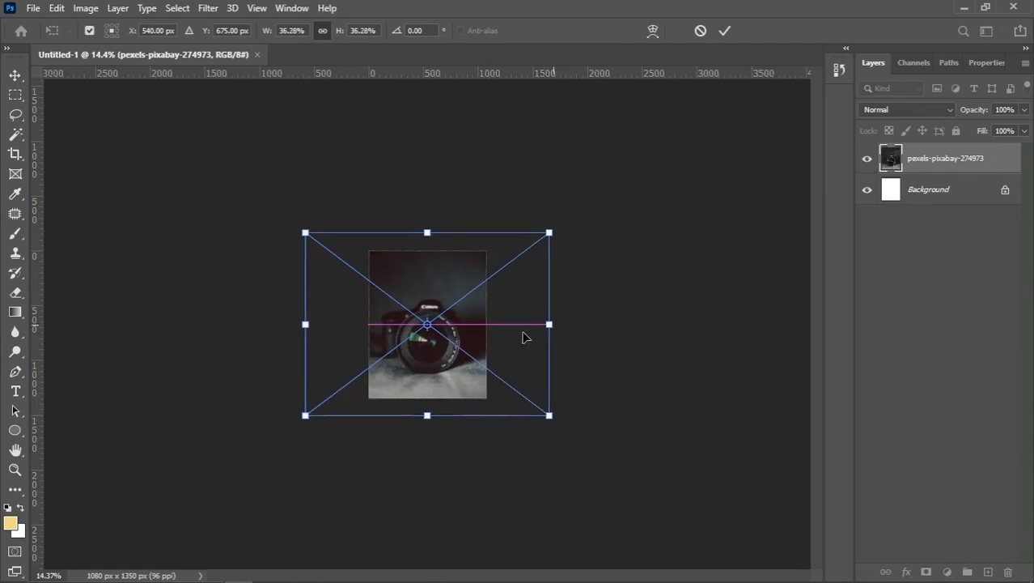
pyautogui.scroll(1, 457, 350)
pyautogui.scroll(3, 458, 350)
pyautogui.moveTo(444, 393); pyautogui.dragTo(441, 366)
pyautogui.moveTo(427, 111); pyautogui.dragTo(427, 67)
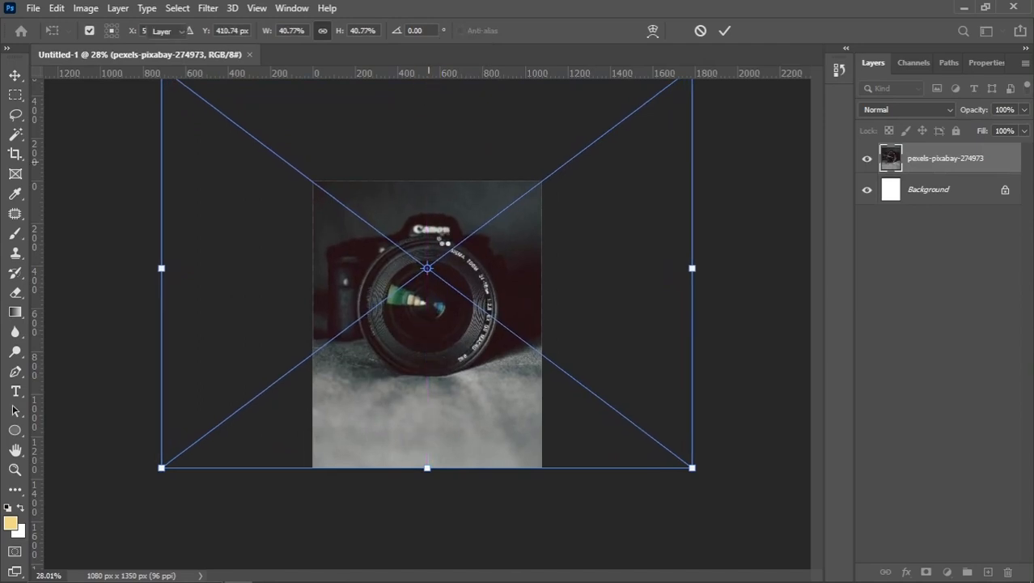
pyautogui.press('Return')
# Step: Draw a tan circle shape about 482 px in diameter over the camera lens with the Ellipse tool
pyautogui.scroll(5, 466, 294)
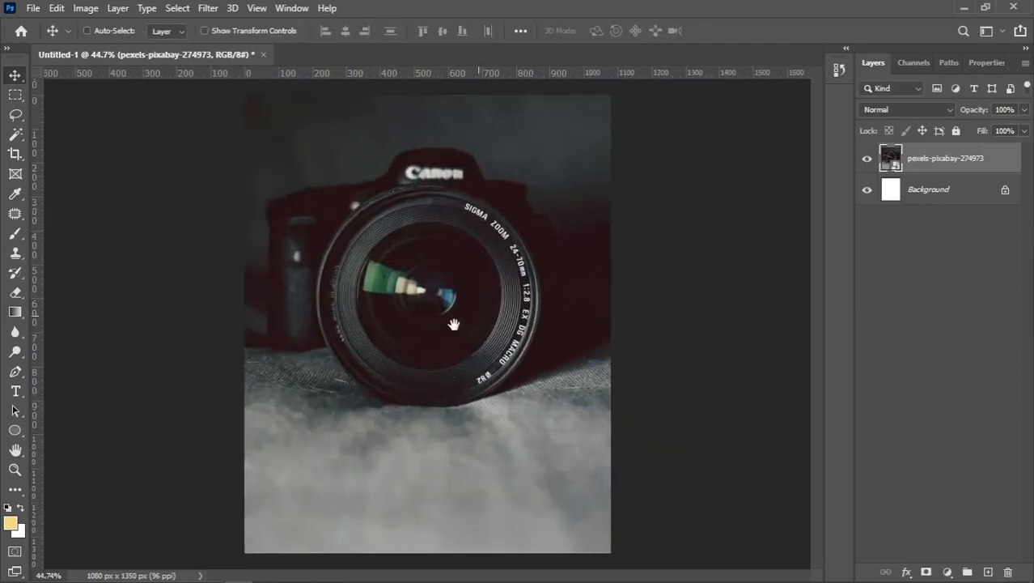
pyautogui.scroll(-2, 415, 328)
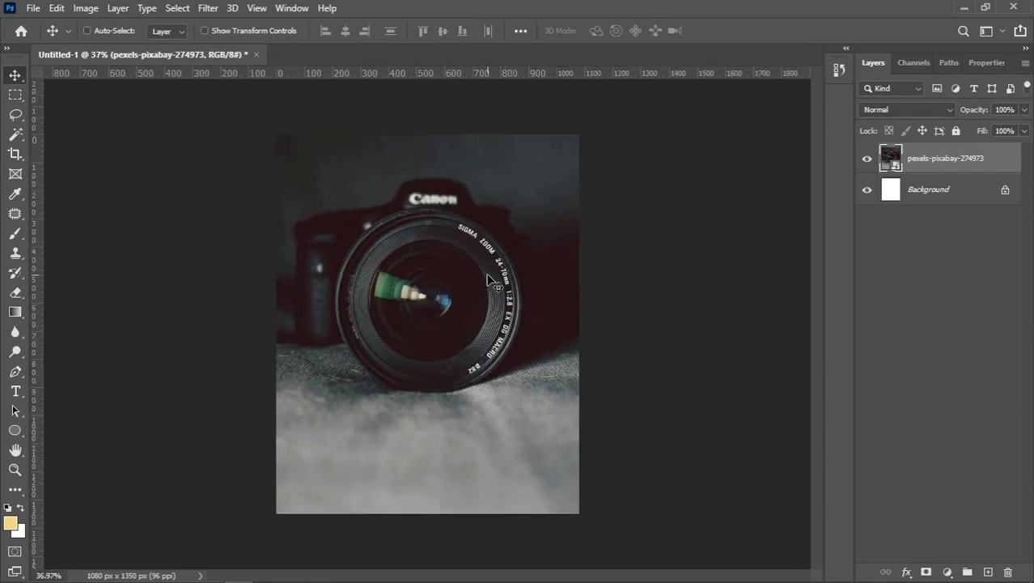
pyautogui.scroll(1, 488, 279)
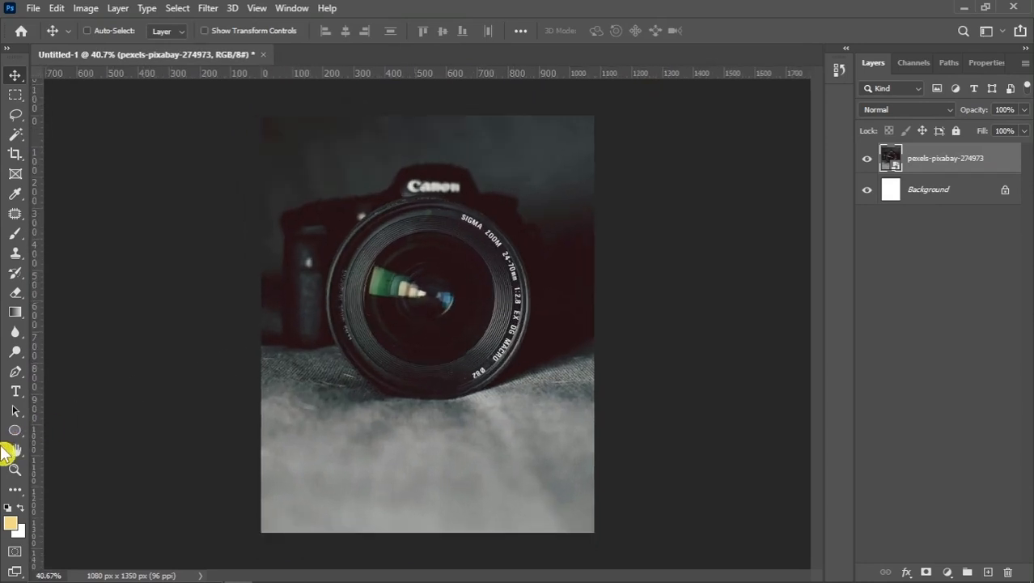
pyautogui.moveTo(18, 437); pyautogui.dragTo(83, 465)
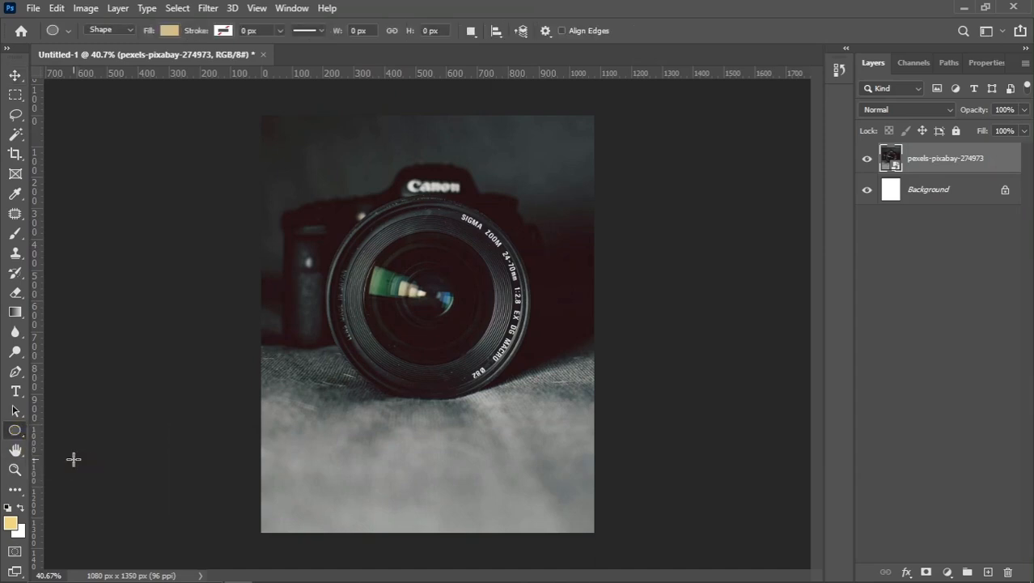
pyautogui.scroll(1, 438, 257)
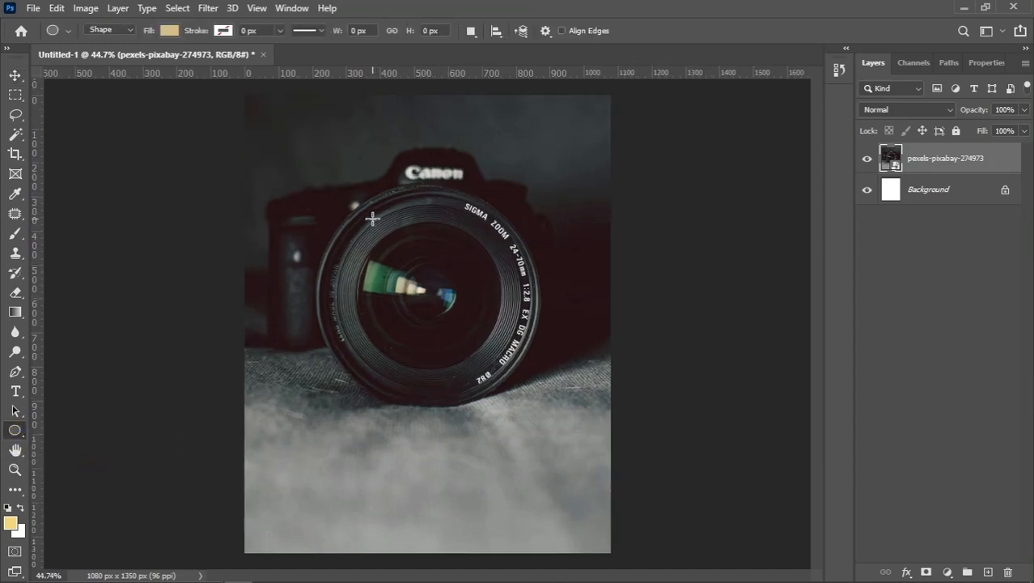
pyautogui.moveTo(368, 218); pyautogui.dragTo(532, 442)
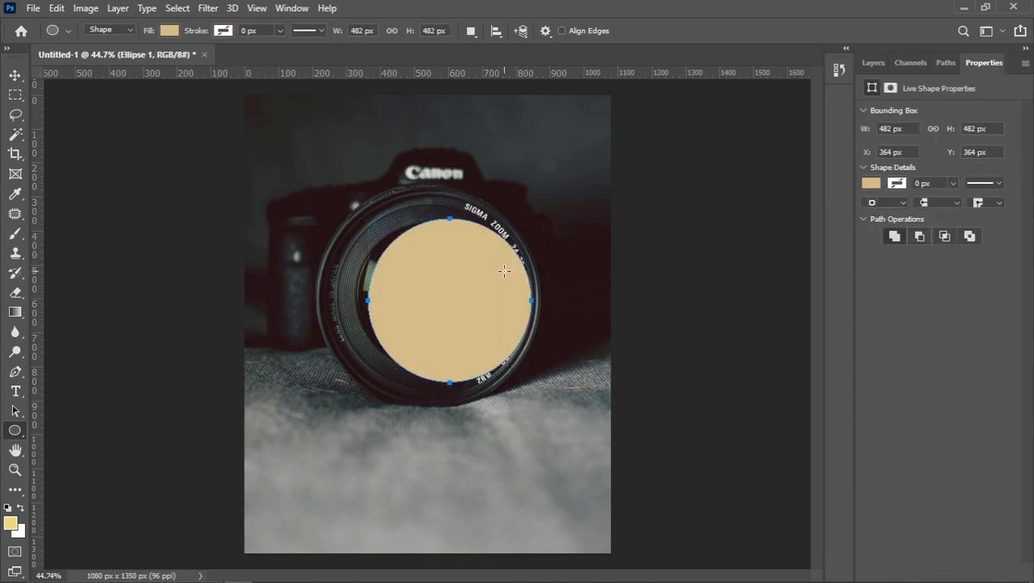
# Step: Free-transform the circle and move it left and up until it is centred on the lens glass
pyautogui.click(15, 75)
pyautogui.hotkey('ctrl', 't')
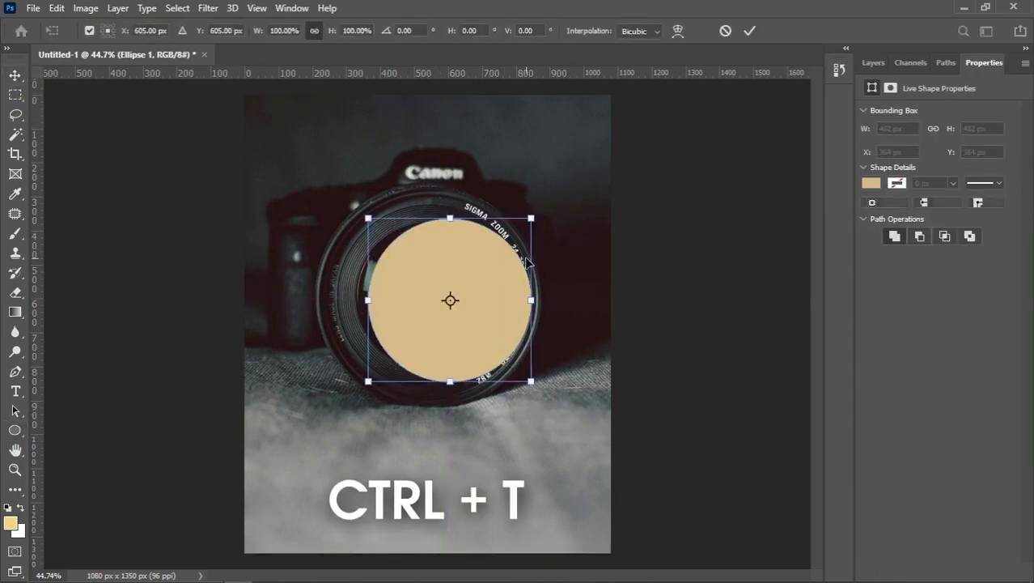
pyautogui.scroll(3, 488, 298)
pyautogui.scroll(2, 483, 298)
pyautogui.moveTo(468, 314); pyautogui.dragTo(430, 314)
pyautogui.hotkey('shift', 'Up')
pyautogui.hotkey('shift', 'Up')
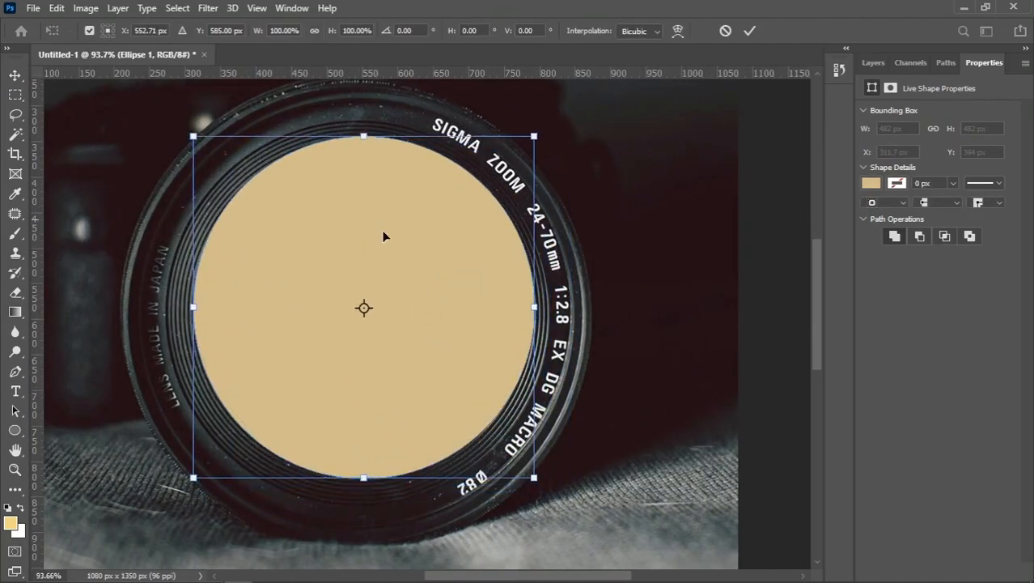
# Step: Enlarge the circle proportionally to about 538 px in diameter so it fits the lens's inner rim
pyautogui.moveTo(195, 307); pyautogui.dragTo(167, 317)
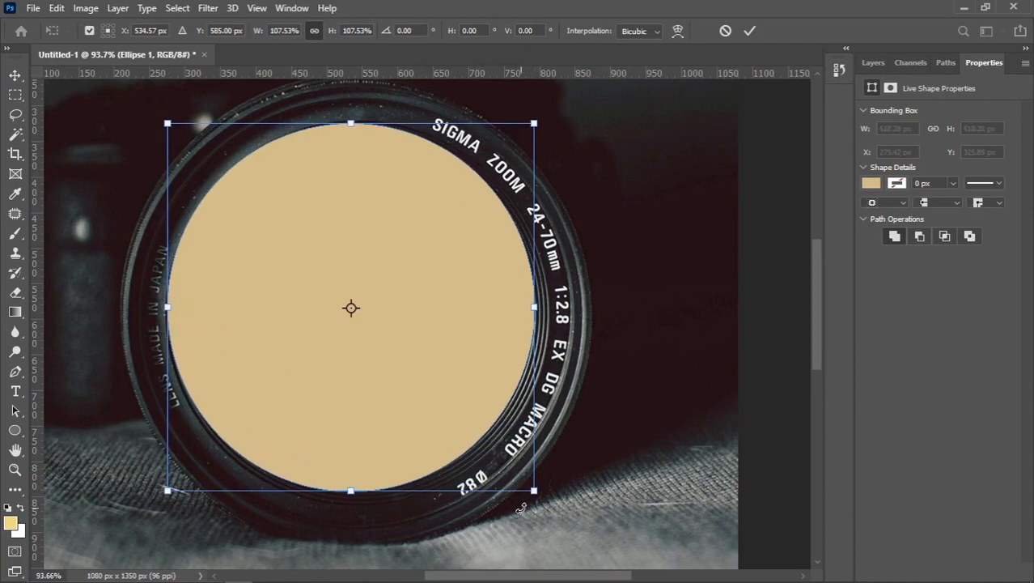
pyautogui.press('Down')
pyautogui.moveTo(536, 491); pyautogui.dragTo(550, 501)
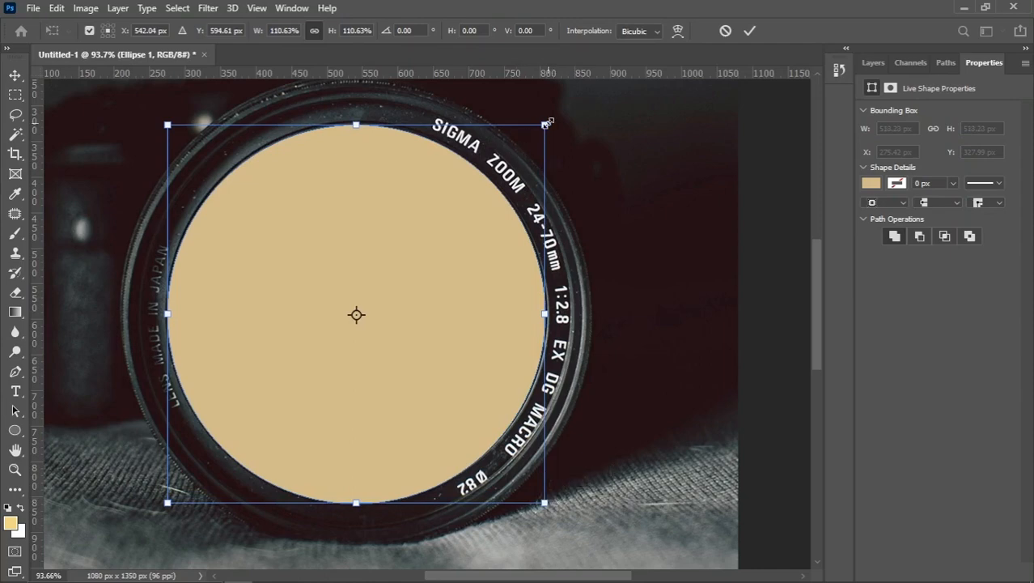
pyautogui.moveTo(547, 123); pyautogui.dragTo(549, 120)
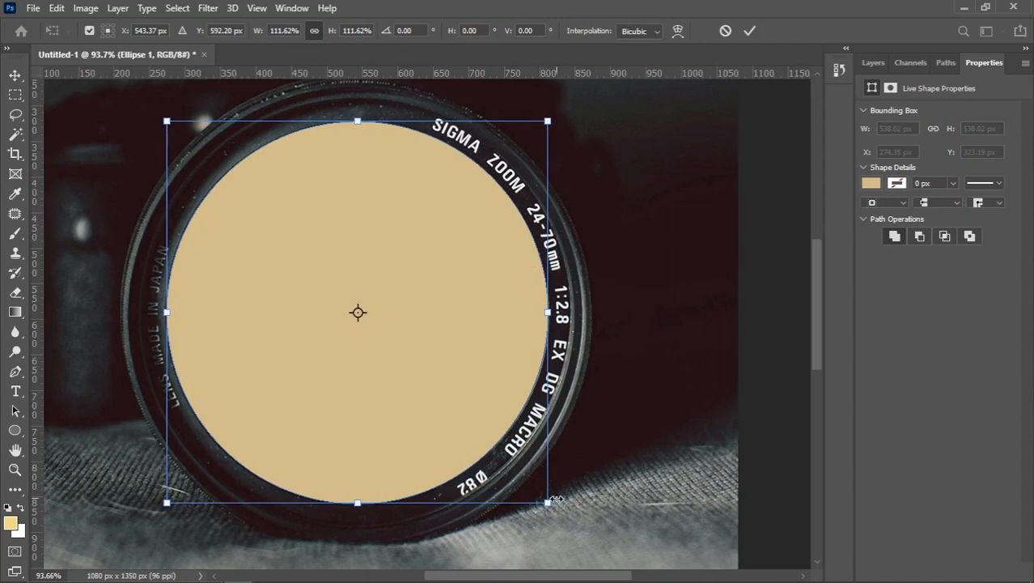
pyautogui.press('Return')
# Step: Switch to File Explorer and place the forest railway photo into the Photoshop document above the ellipse layer
pyautogui.scroll(-5, 400, 255)
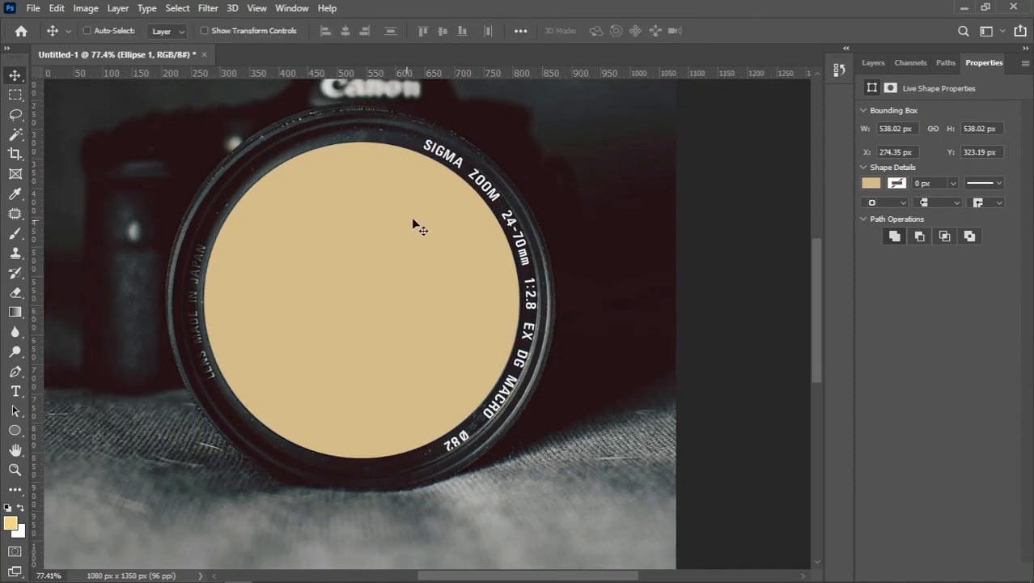
pyautogui.scroll(-3, 428, 232)
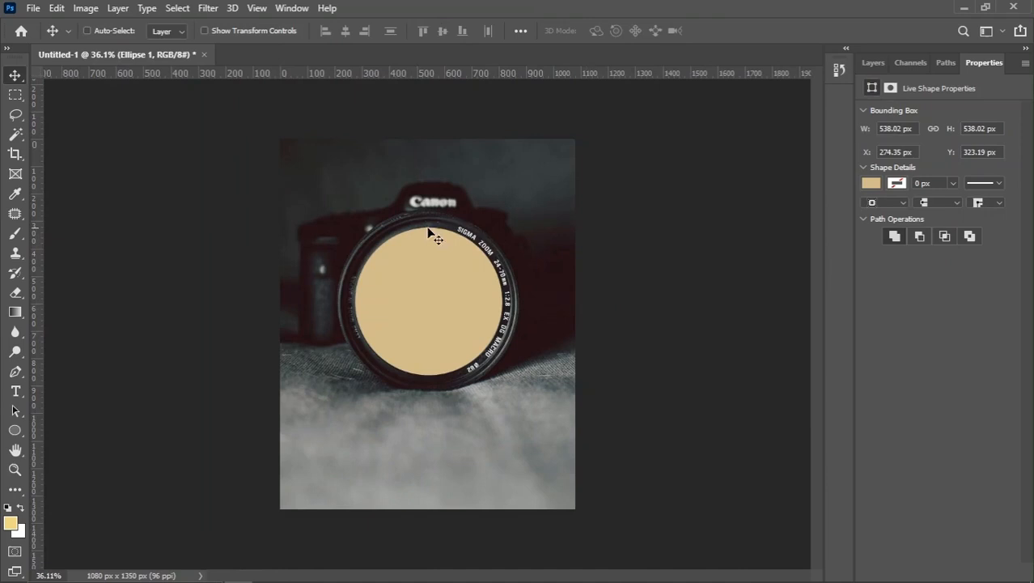
pyautogui.click(875, 65)
pyautogui.scroll(1, 610, 306)
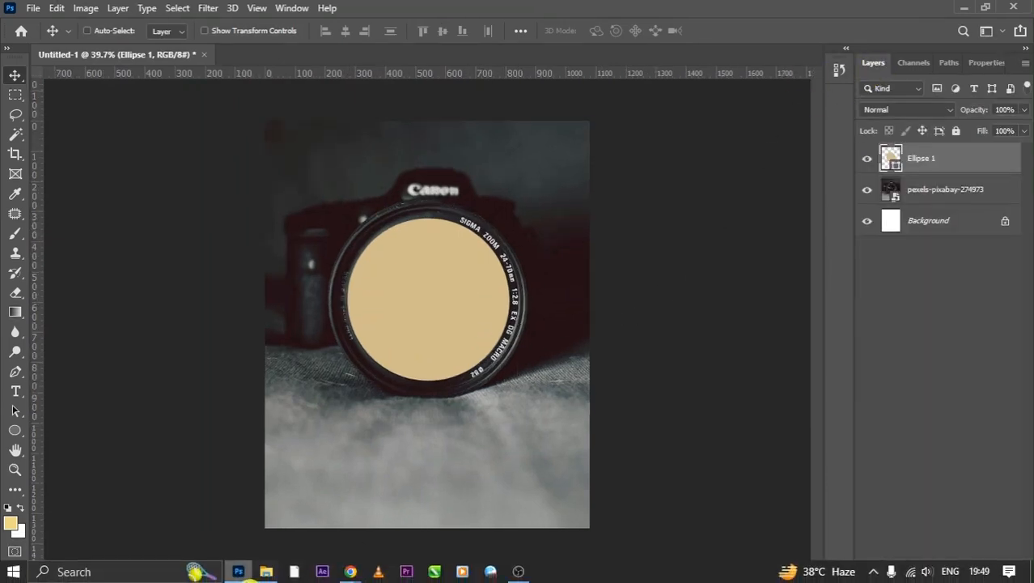
pyautogui.click(266, 580)
pyautogui.moveTo(316, 260); pyautogui.dragTo(306, 305)
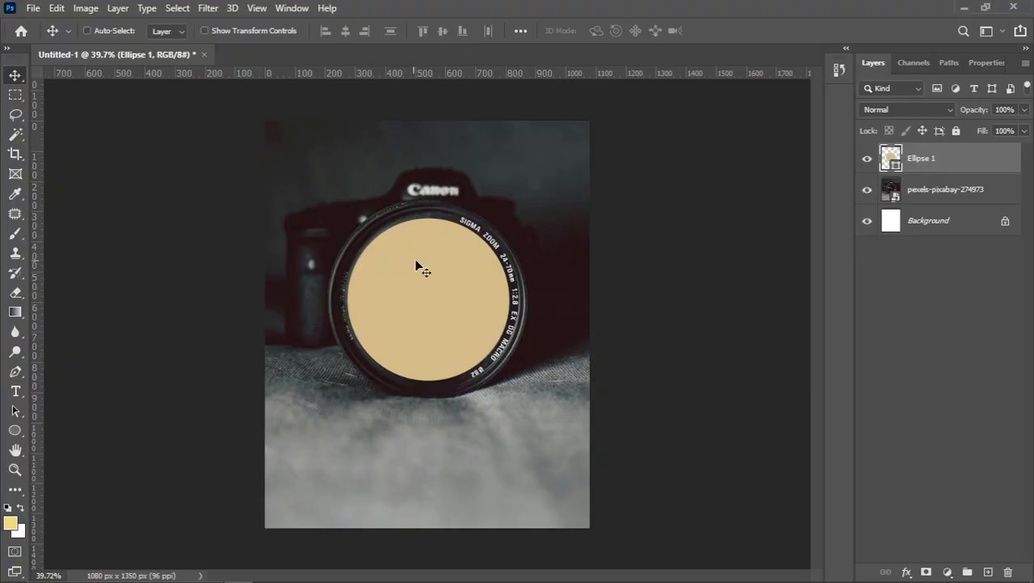
pyautogui.moveTo(416, 261); pyautogui.dragTo(419, 261)
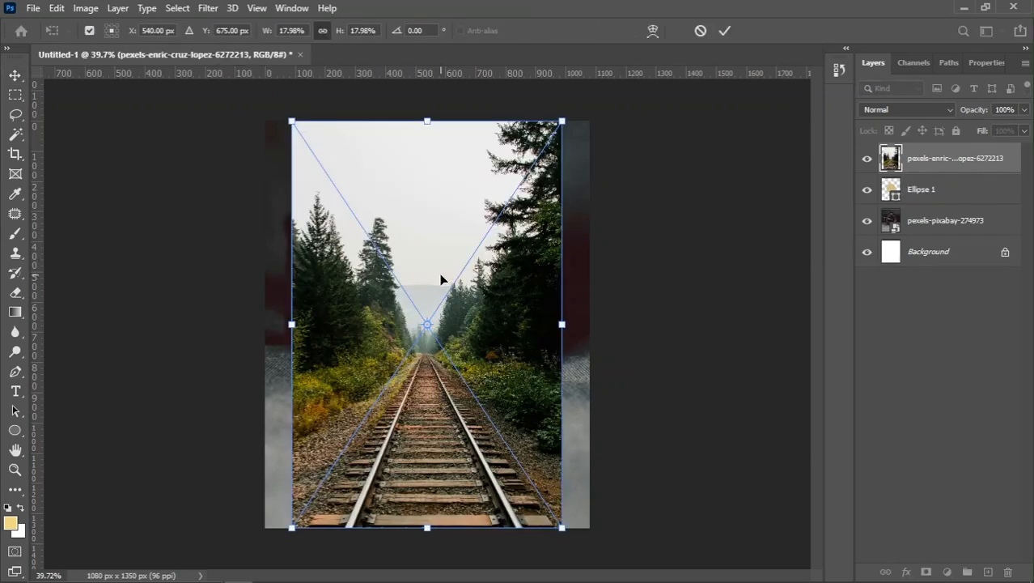
# Step: Scale the railway photo to about 21.6% to span the canvas width and align its lower edge with the canvas
pyautogui.moveTo(565, 327); pyautogui.dragTo(590, 333)
pyautogui.moveTo(450, 494); pyautogui.dragTo(447, 437)
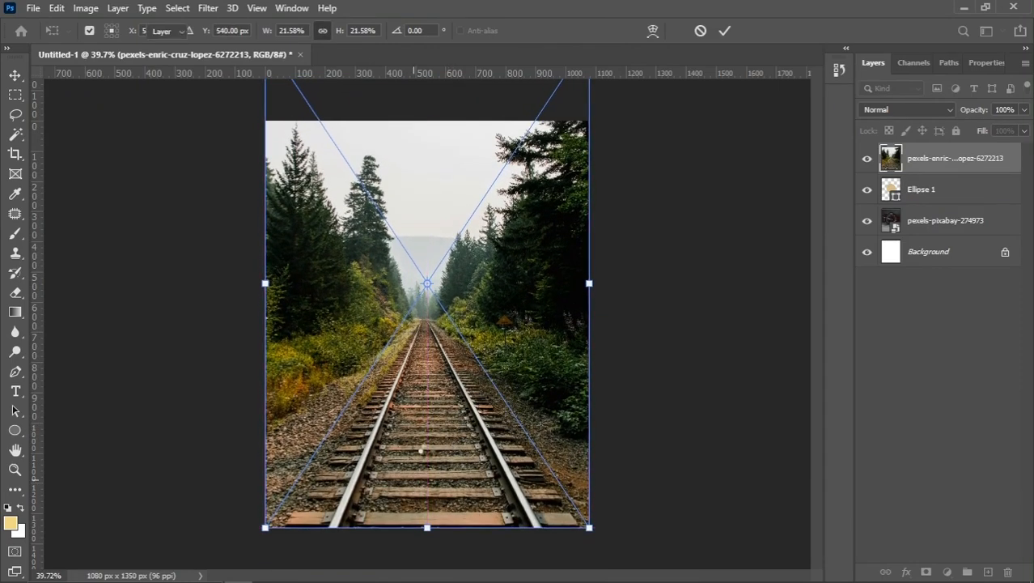
pyautogui.press('Return')
pyautogui.scroll(2, 466, 404)
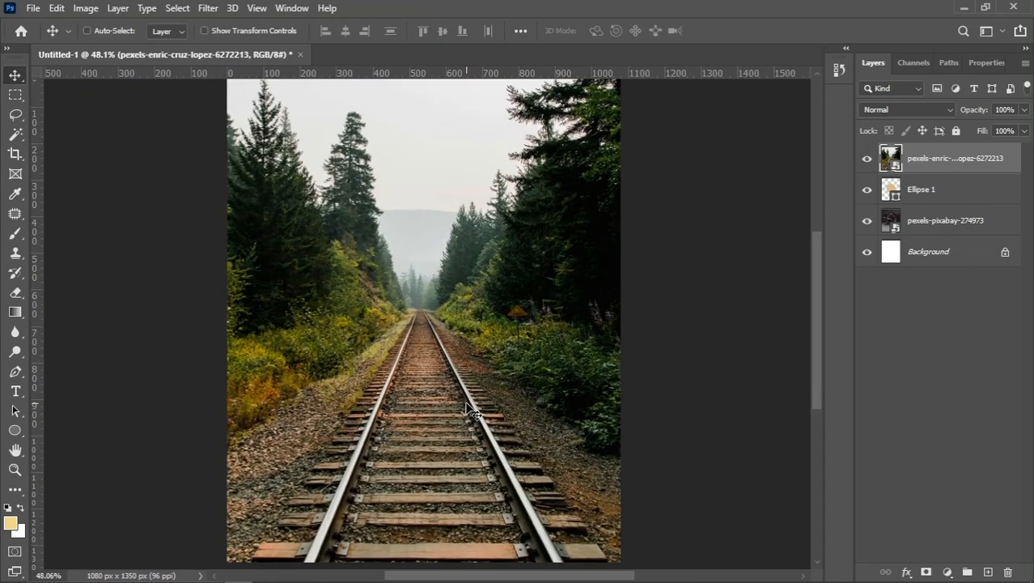
pyautogui.scroll(-1, 429, 349)
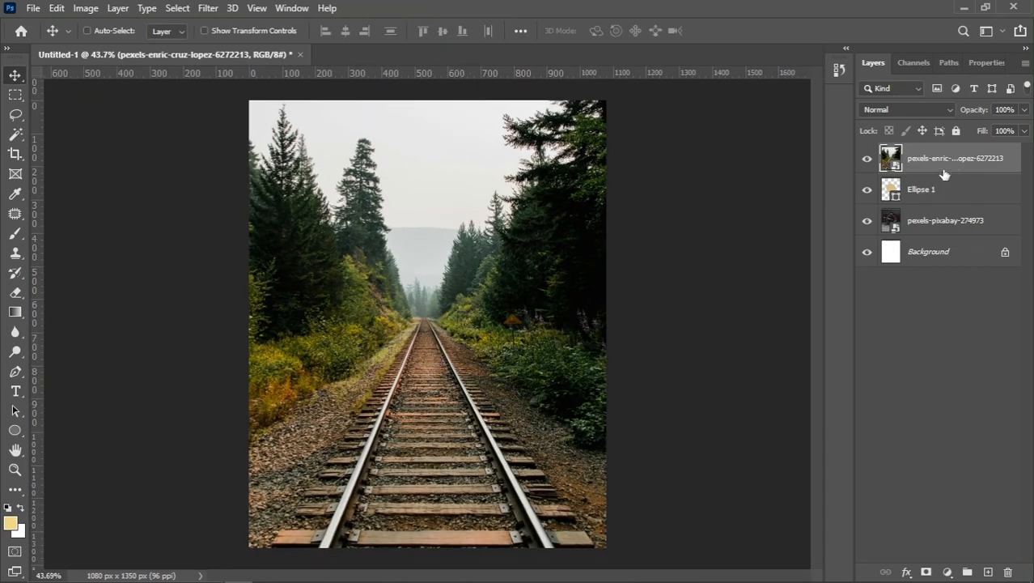
# Step: Duplicate the railway photo layer and clip the original to the ellipse layer with a clipping mask
pyautogui.moveTo(944, 173); pyautogui.dragTo(988, 572)
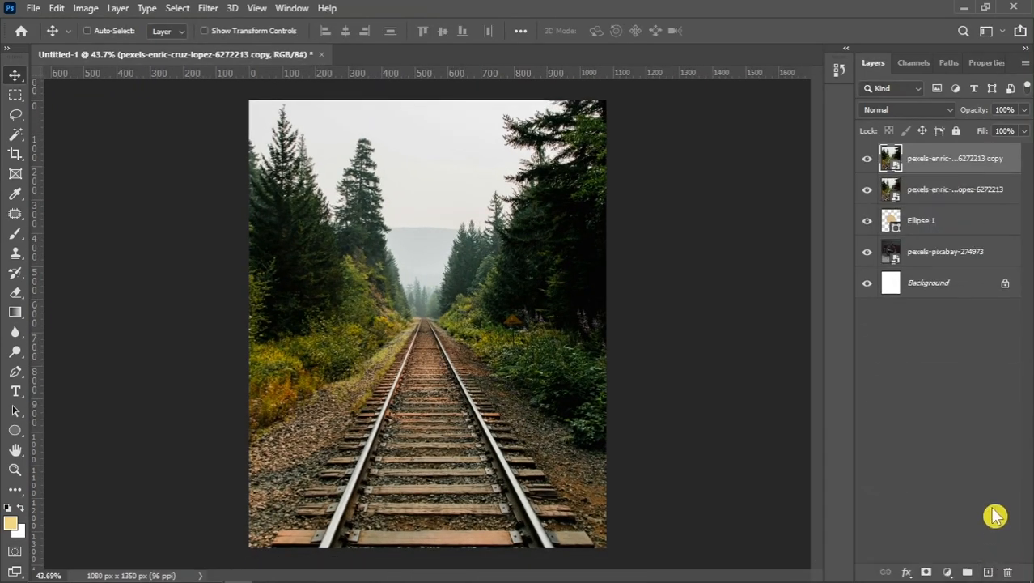
pyautogui.click(929, 202)
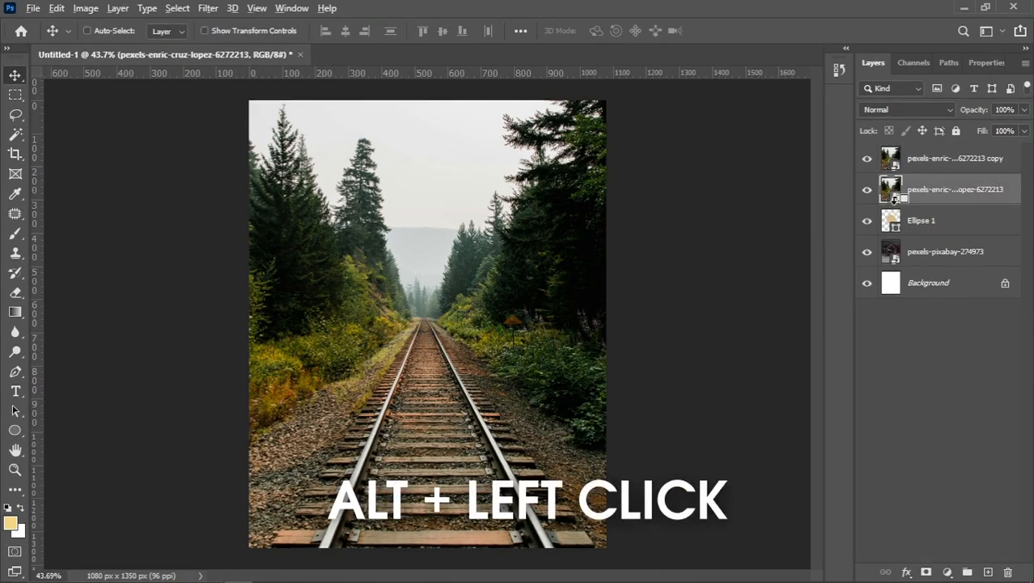
pyautogui.keyDown('alt'); pyautogui.click(896, 203); pyautogui.keyUp('alt')
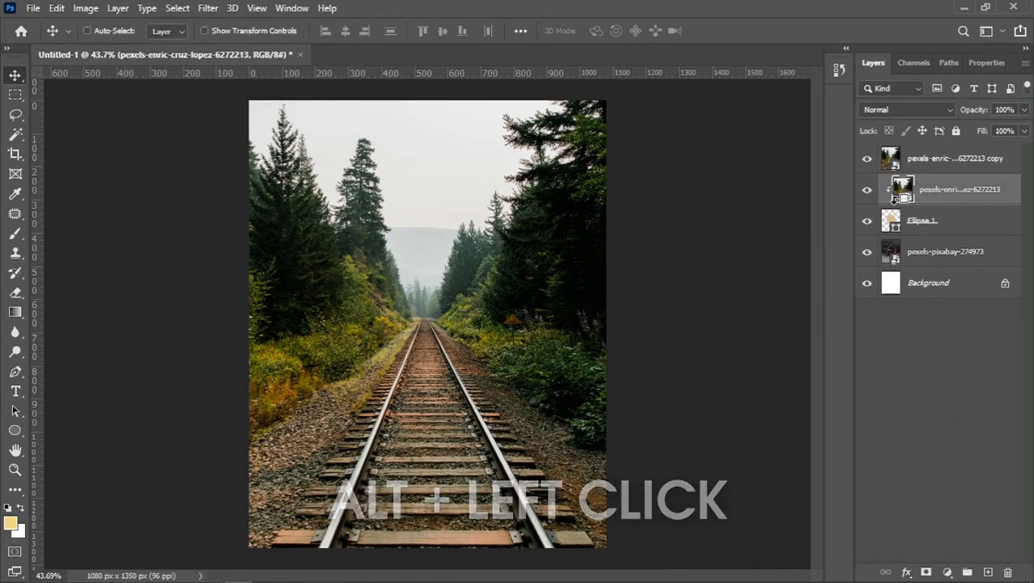
# Step: Outline the railway track with a closed Pen path, convert it to a selection and mask the railway copy layer with it
pyautogui.click(927, 166)
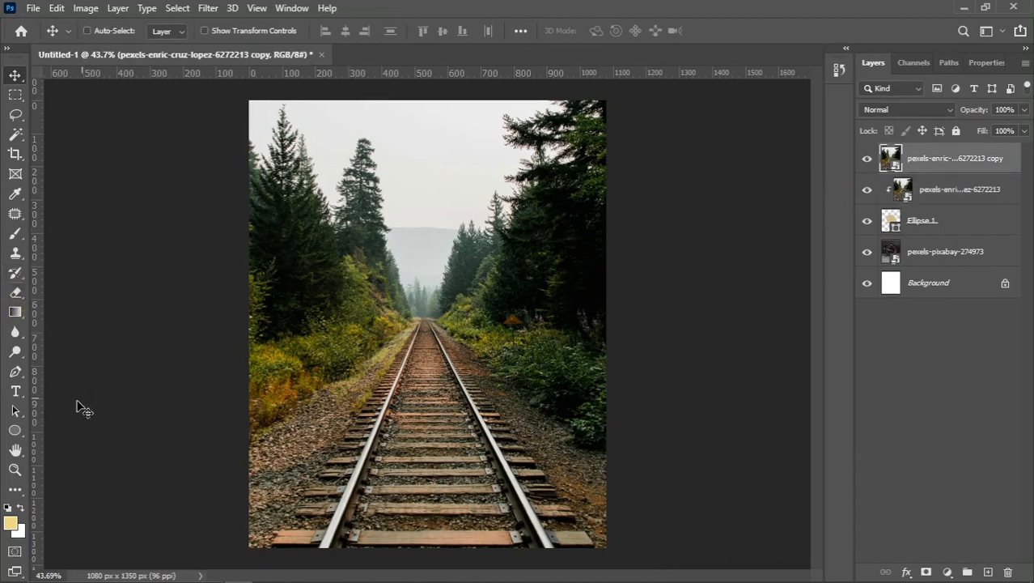
pyautogui.click(18, 374)
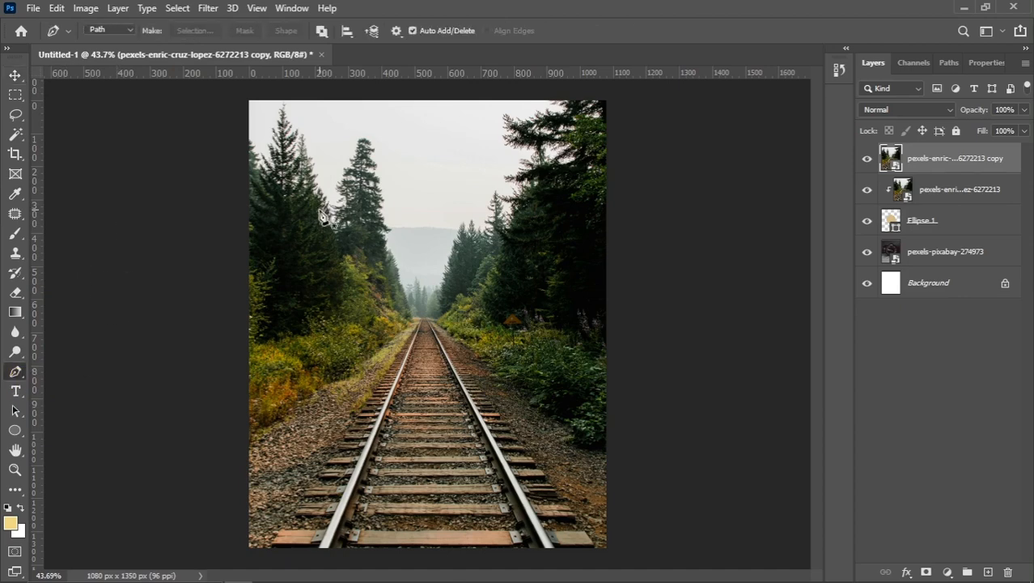
pyautogui.click(113, 31)
pyautogui.click(130, 63)
pyautogui.click(423, 319)
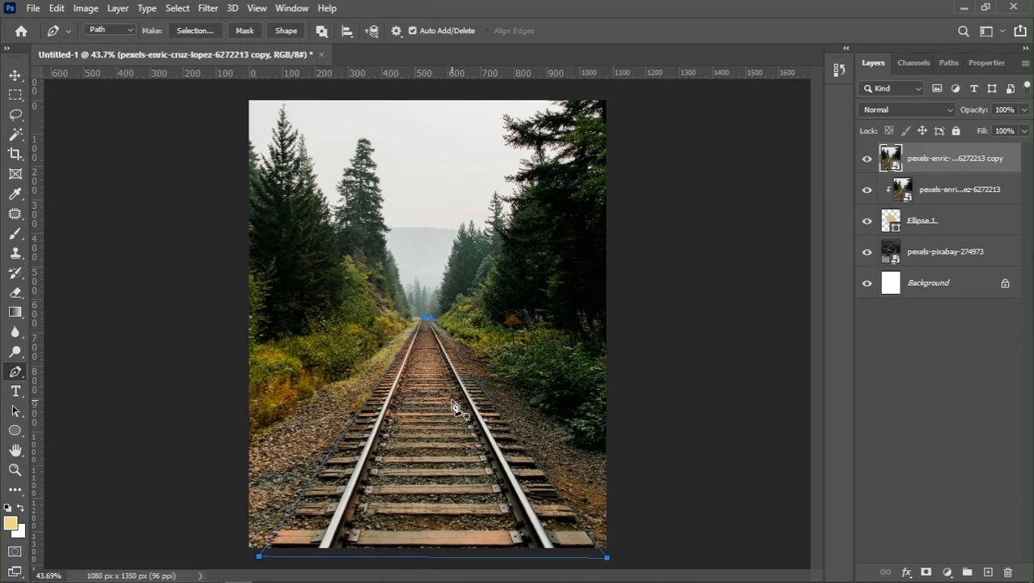
pyautogui.hotkey('ctrl', 'Return')
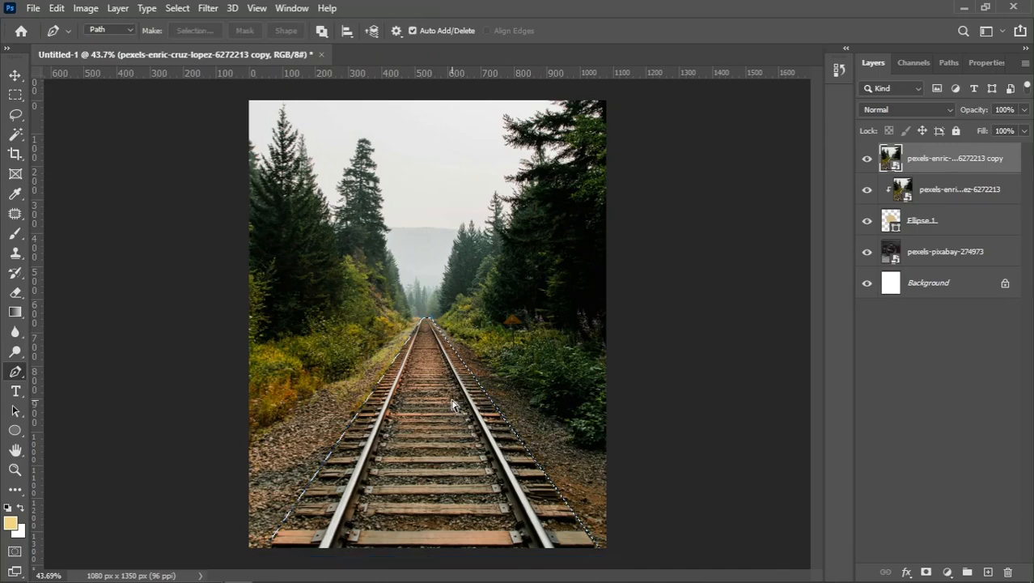
pyautogui.scroll(3, 457, 417)
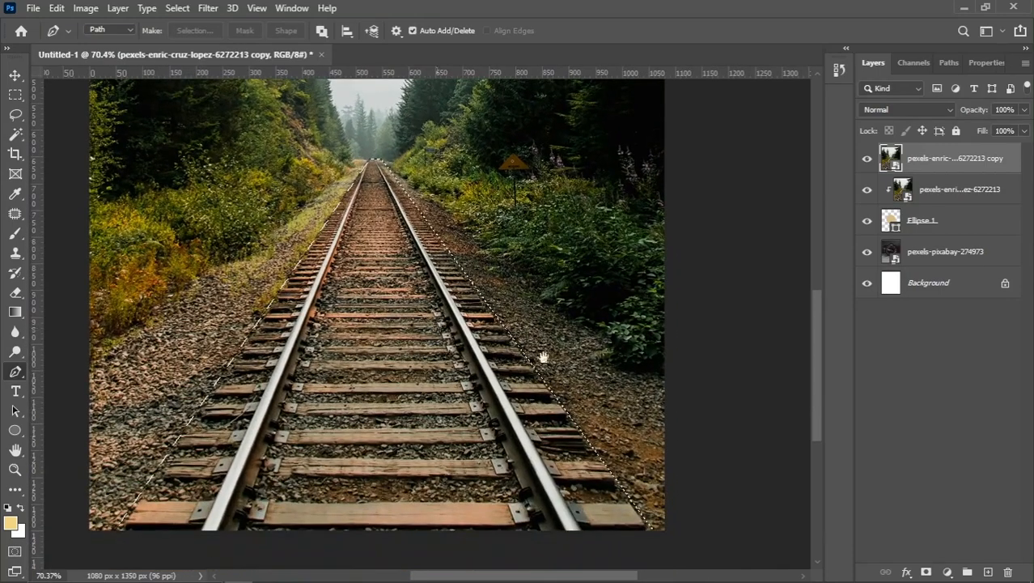
pyautogui.click(927, 572)
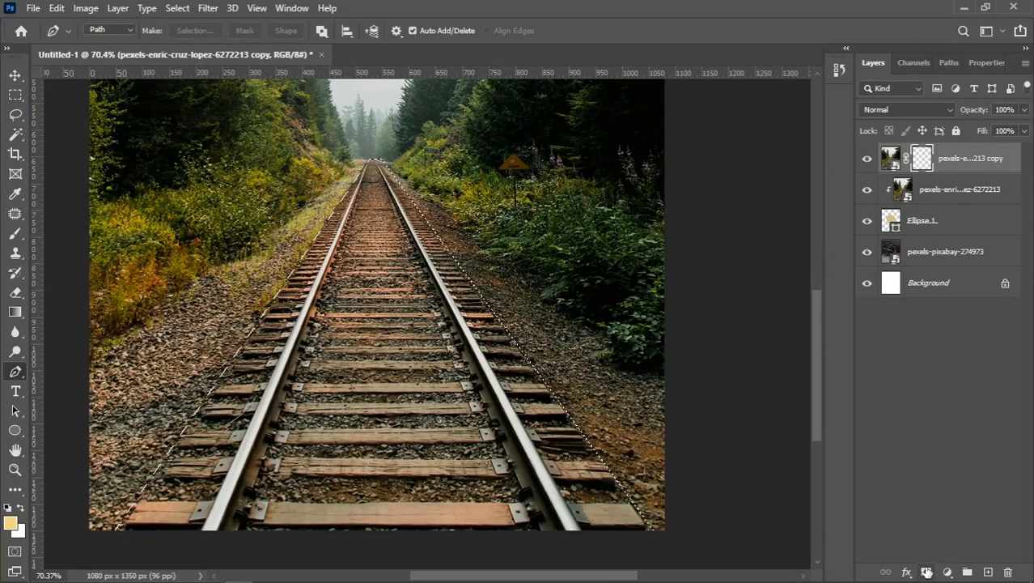
# Step: Add a Color Lookup adjustment layer above the railway copy layer and apply the NightFromDay.CUBE 3D LUT
pyautogui.scroll(-2, 443, 476)
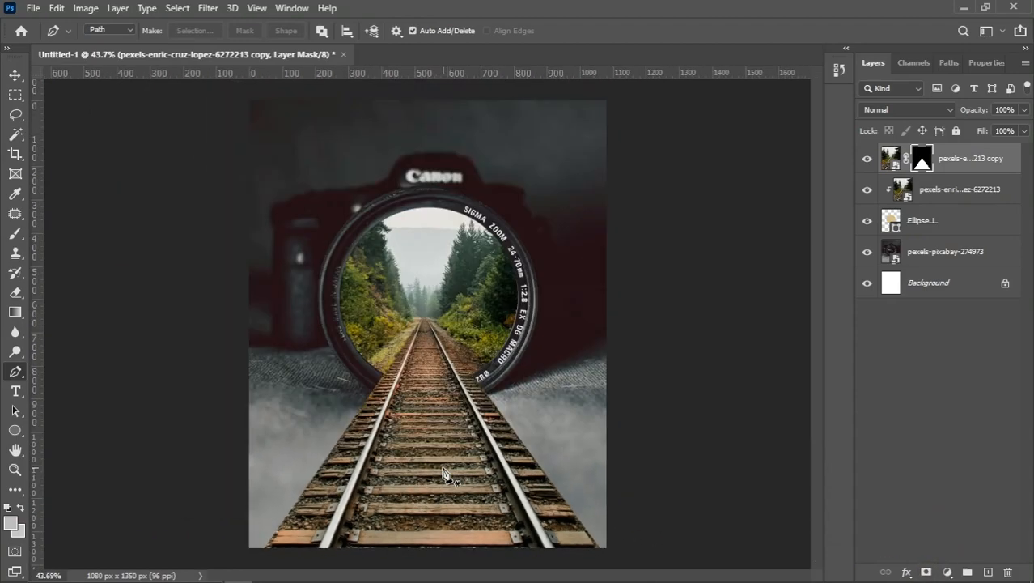
pyautogui.scroll(-1, 482, 478)
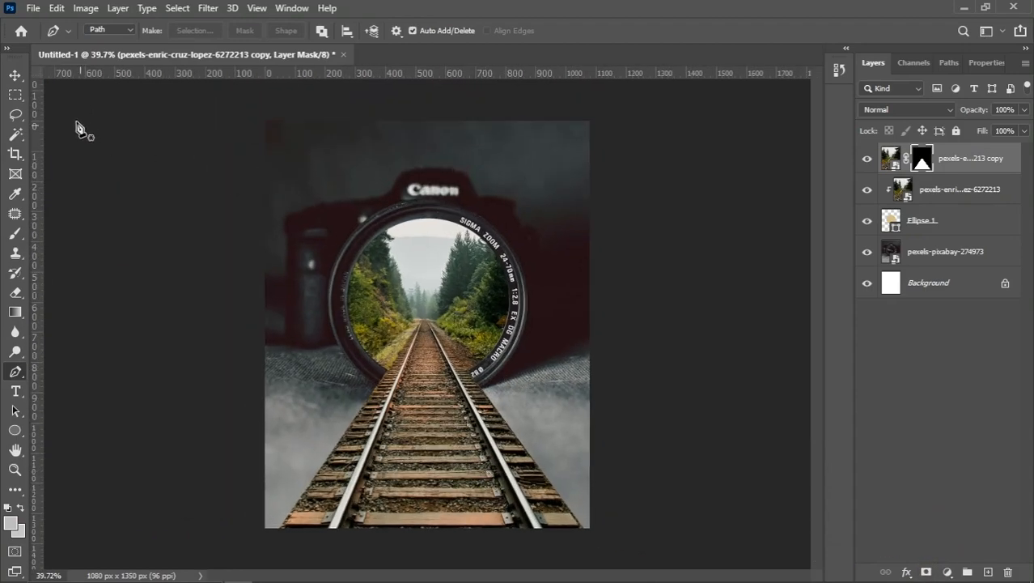
pyautogui.click(14, 75)
pyautogui.scroll(1, 495, 374)
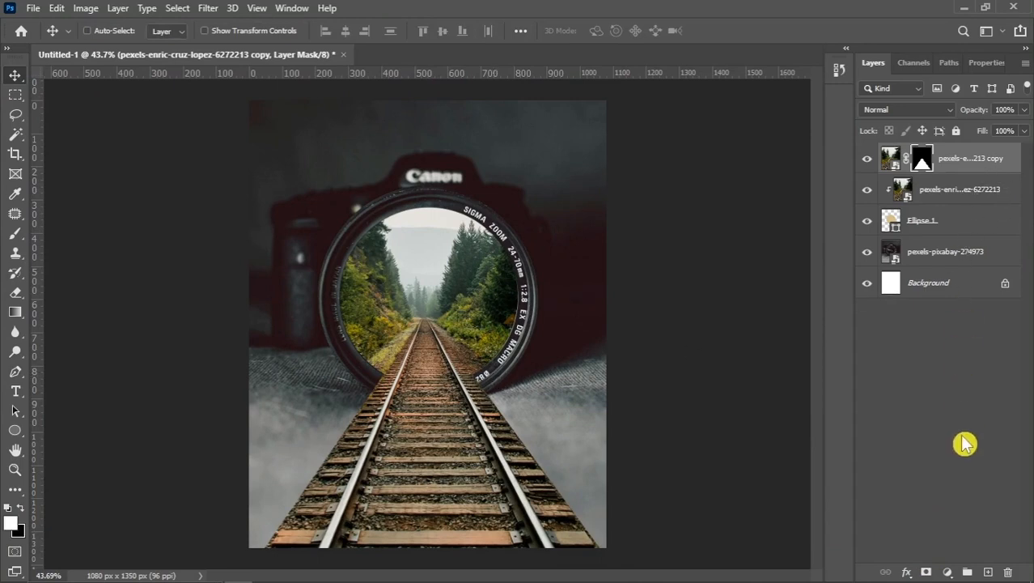
pyautogui.click(948, 572)
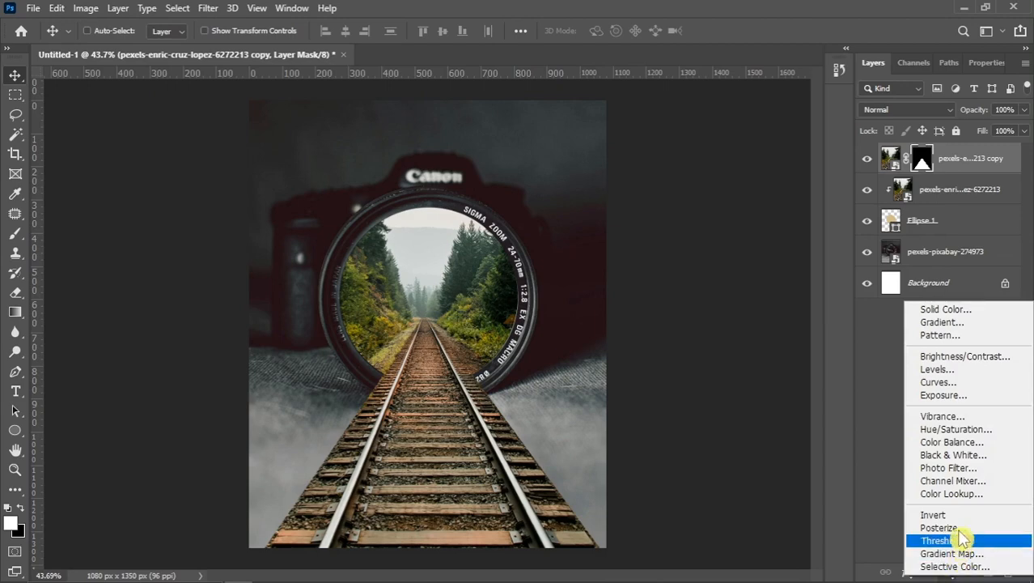
pyautogui.click(962, 493)
pyautogui.click(951, 115)
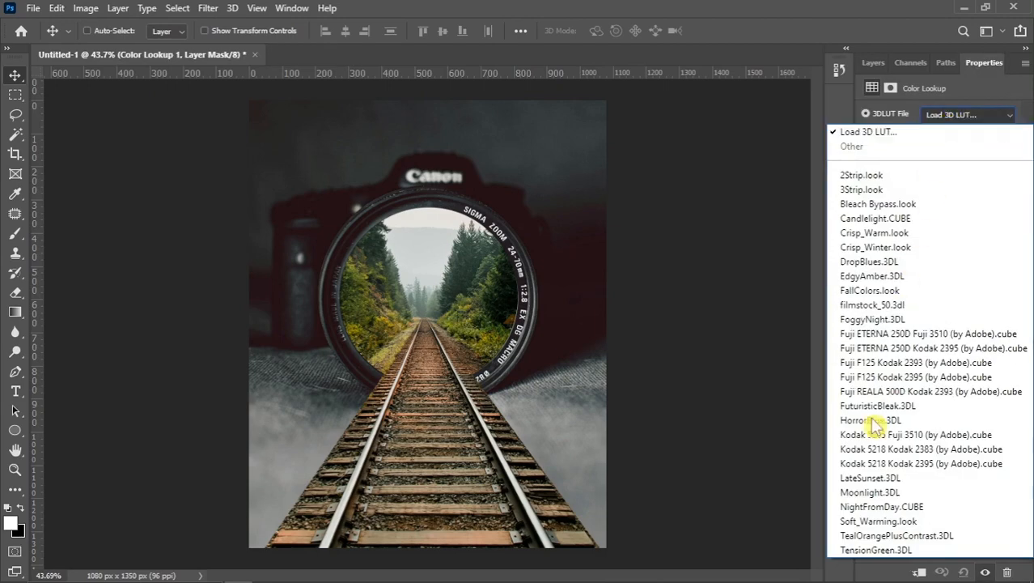
pyautogui.click(873, 508)
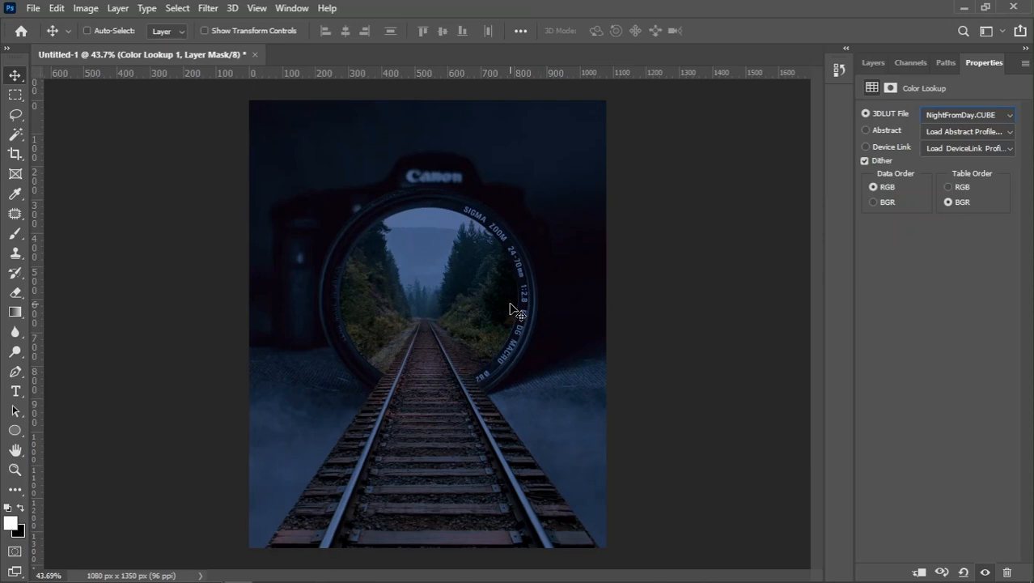
pyautogui.click(879, 66)
pyautogui.scroll(3, 528, 398)
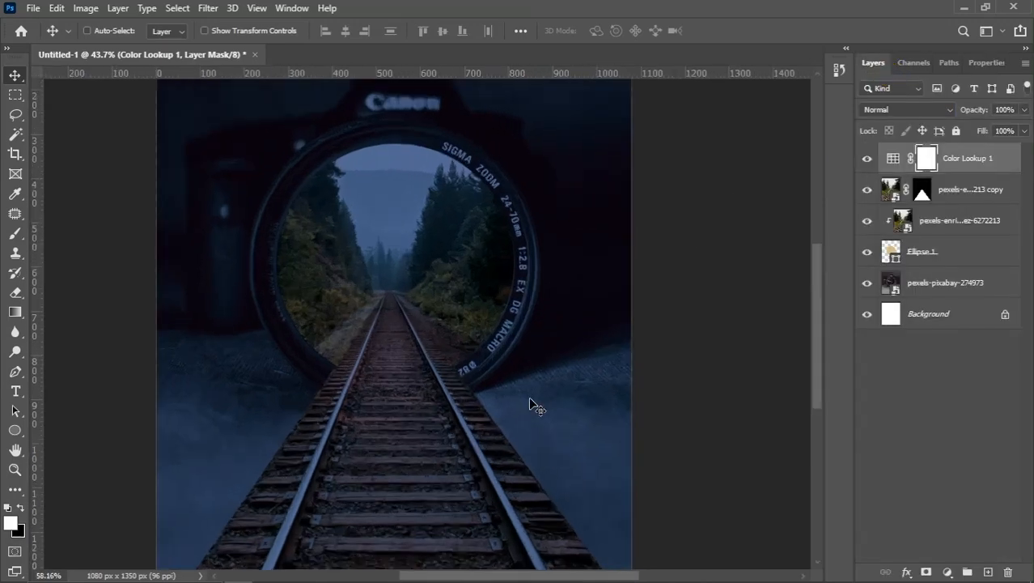
pyautogui.scroll(-3, 528, 397)
pyautogui.scroll(1, 478, 354)
pyautogui.scroll(-1, 478, 354)
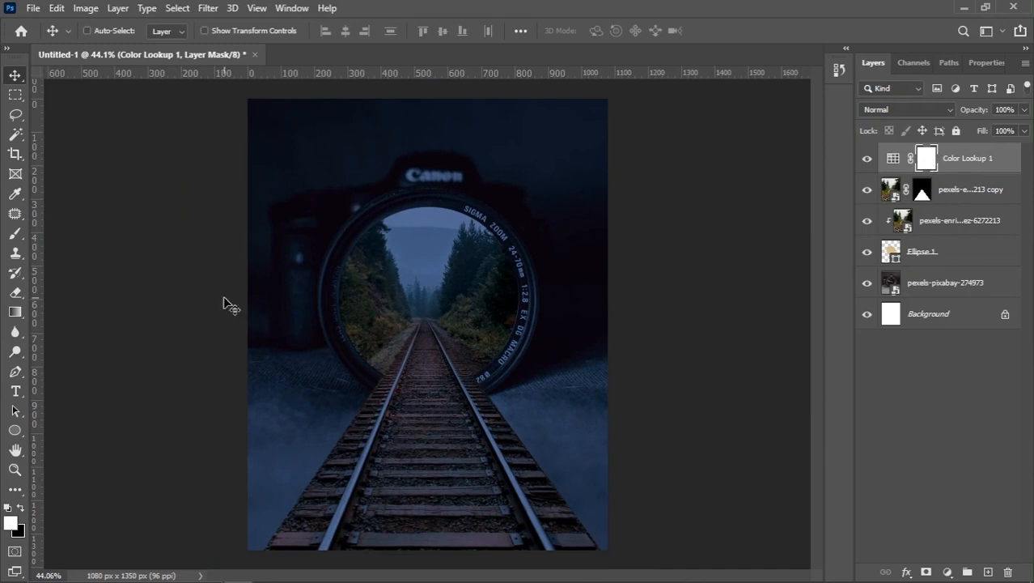
# Step: Erase the Color Lookup mask over the scene inside the lens with a soft 500 px eraser at 23% opacity and 35% flow
pyautogui.click(15, 292)
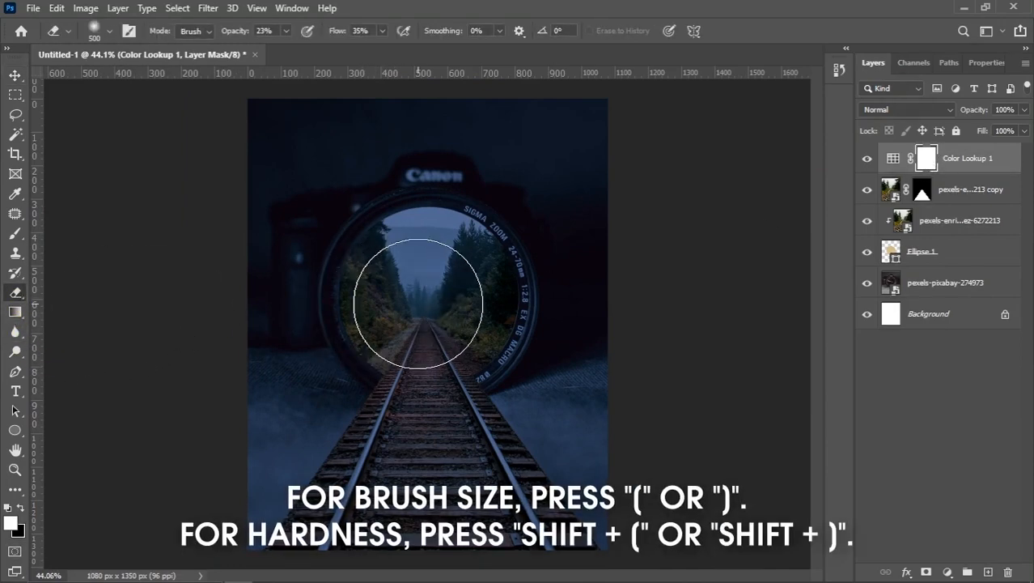
pyautogui.press(']')
pyautogui.press(']')
pyautogui.press('[')
pyautogui.press('[')
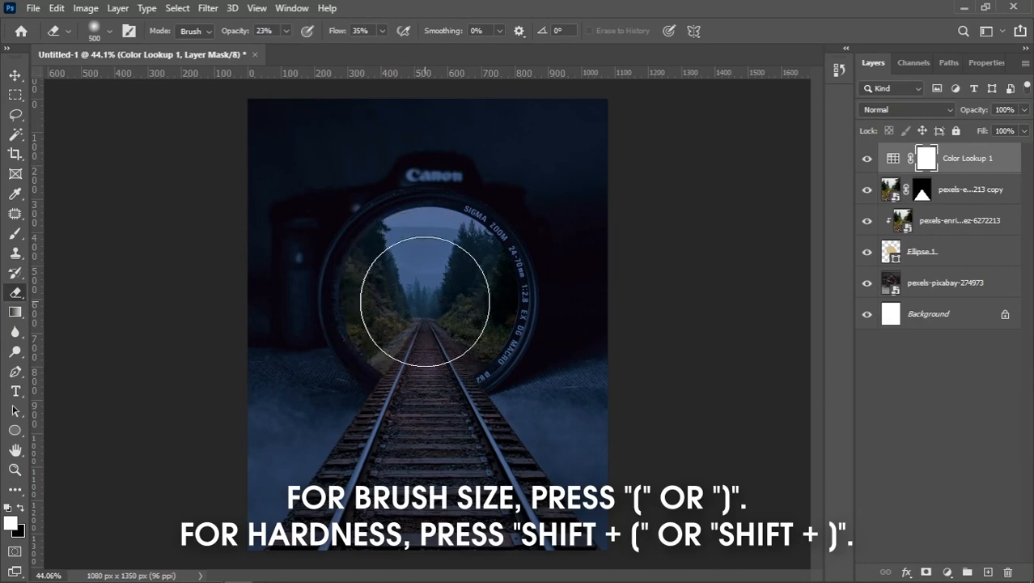
pyautogui.click(21, 509)
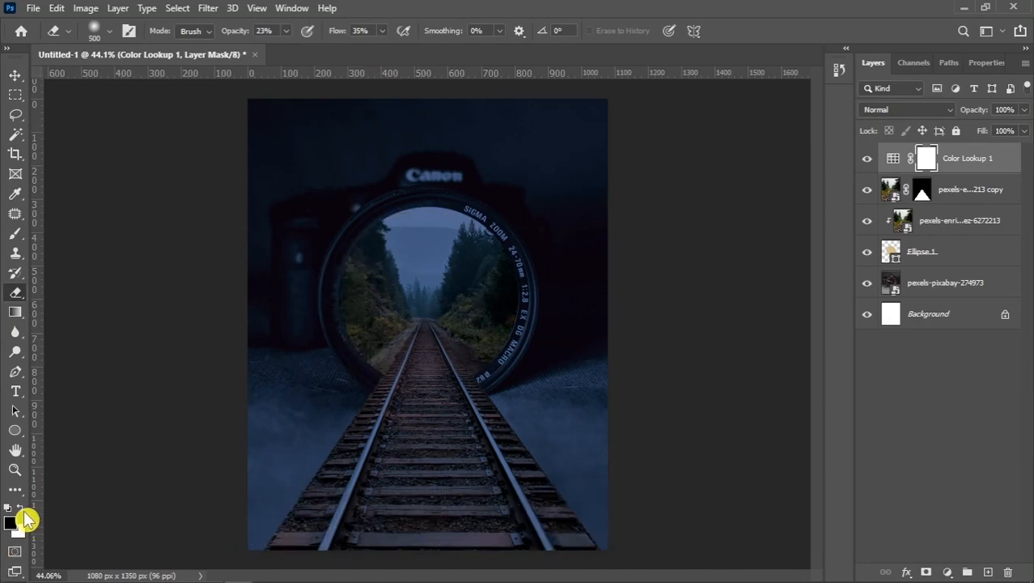
pyautogui.click(21, 509)
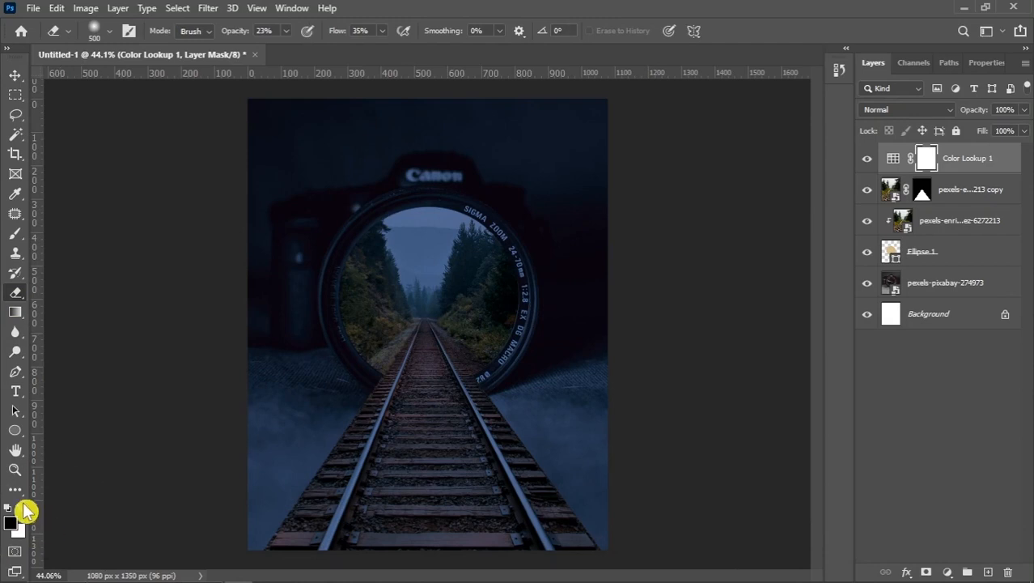
pyautogui.press(']')
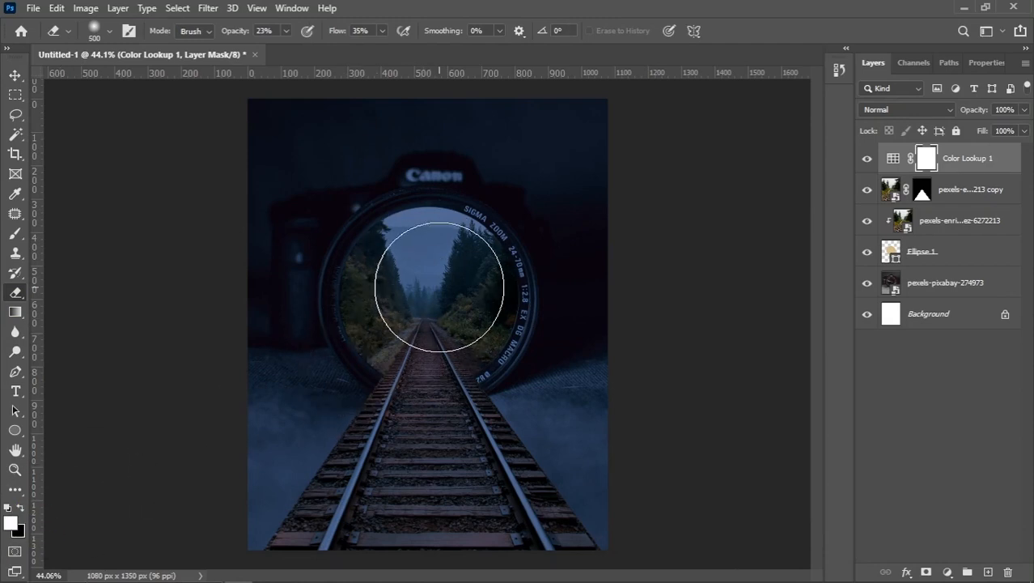
pyautogui.scroll(1, 437, 288)
pyautogui.press(']')
pyautogui.scroll(3, 444, 295)
pyautogui.press('[')
pyautogui.press('[')
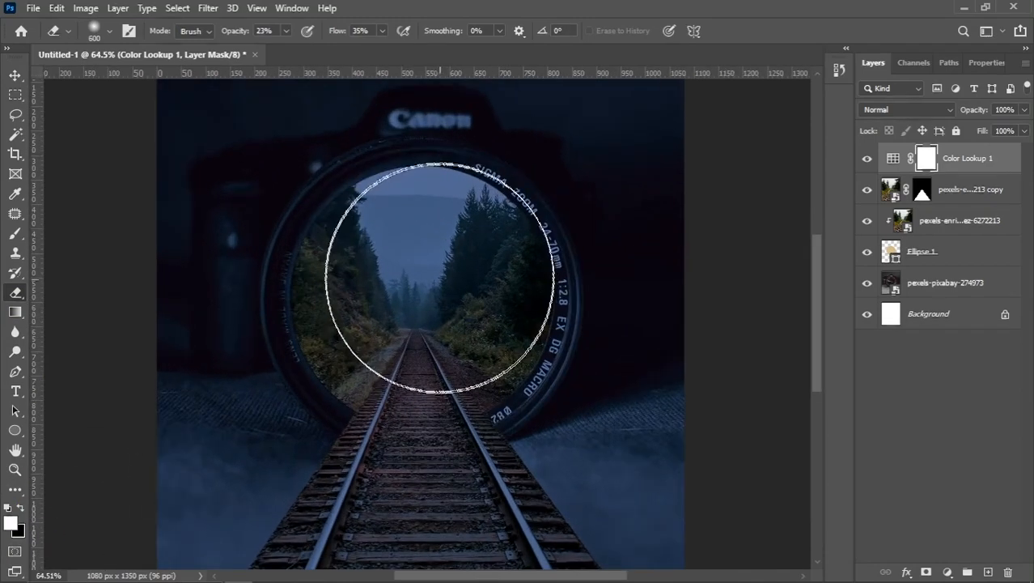
pyautogui.scroll(-1, 432, 257)
pyautogui.moveTo(430, 273)
pyautogui.mouseDown()
pyautogui.moveTo(396, 323)
pyautogui.moveTo(431, 283)
pyautogui.moveTo(405, 263)
pyautogui.moveTo(465, 234)
pyautogui.mouseUp()
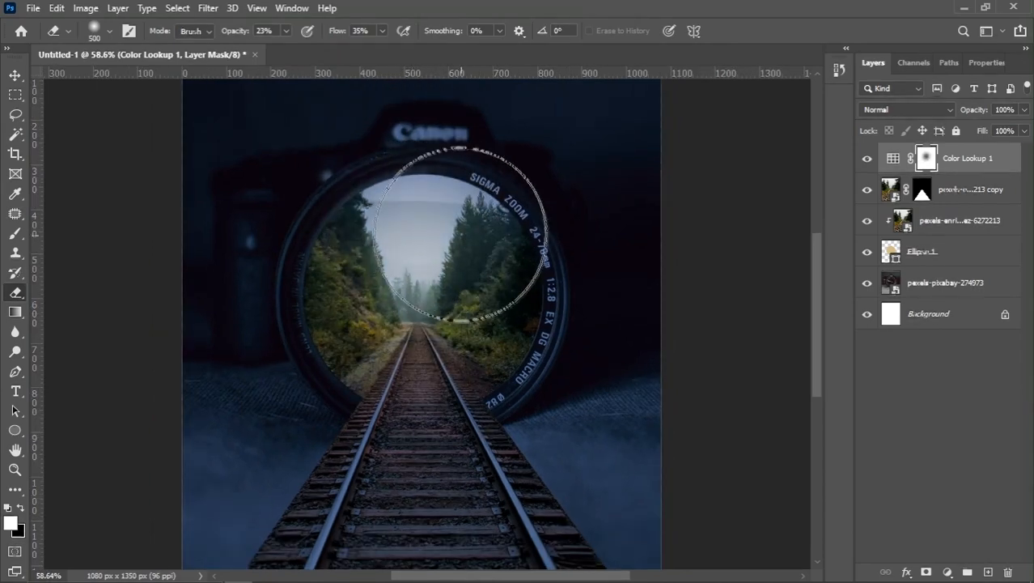
# Step: Set the eraser to 36% opacity and 39% flow and erase the night effect over the lens scene and down the track at 400 px
pyautogui.press('[')
pyautogui.press('[')
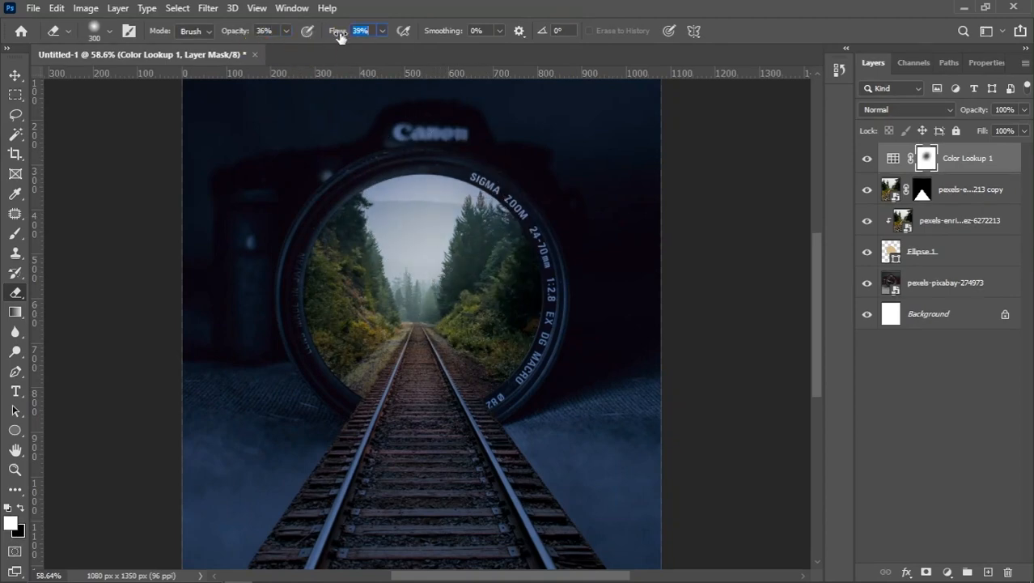
pyautogui.scroll(-2, 438, 203)
pyautogui.press(']')
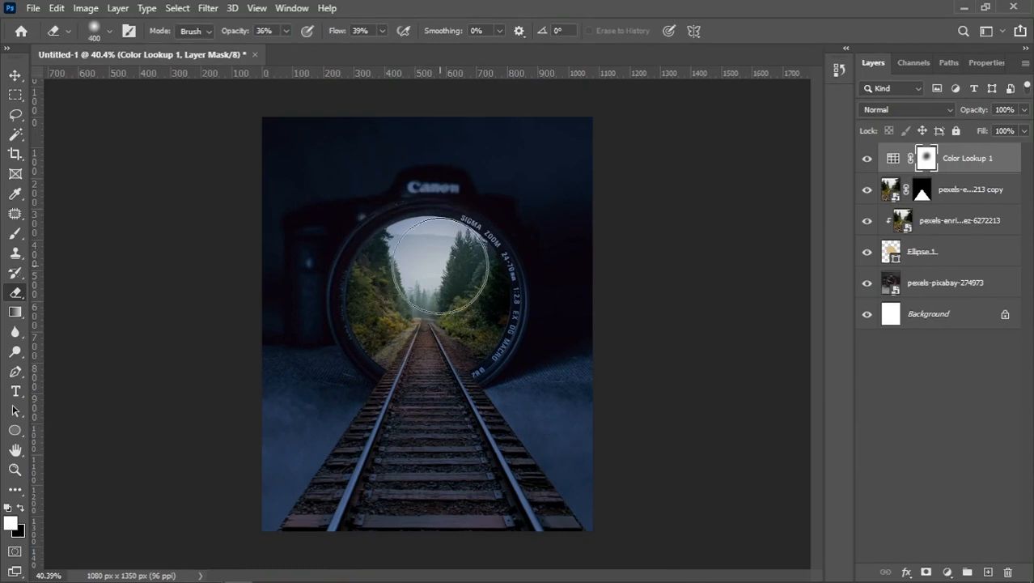
pyautogui.moveTo(439, 265)
pyautogui.mouseDown()
pyautogui.moveTo(475, 339)
pyautogui.moveTo(461, 285)
pyautogui.moveTo(468, 323)
pyautogui.moveTo(462, 302)
pyautogui.moveTo(416, 269)
pyautogui.moveTo(408, 284)
pyautogui.moveTo(413, 322)
pyautogui.moveTo(406, 263)
pyautogui.moveTo(417, 334)
pyautogui.moveTo(454, 275)
pyautogui.moveTo(425, 319)
pyautogui.moveTo(436, 307)
pyautogui.moveTo(431, 337)
pyautogui.moveTo(411, 297)
pyautogui.moveTo(438, 259)
pyautogui.moveTo(407, 246)
pyautogui.moveTo(461, 255)
pyautogui.moveTo(482, 278)
pyautogui.moveTo(453, 251)
pyautogui.moveTo(420, 339)
pyautogui.moveTo(469, 442)
pyautogui.moveTo(415, 360)
pyautogui.moveTo(458, 434)
pyautogui.moveTo(419, 380)
pyautogui.moveTo(515, 501)
pyautogui.moveTo(425, 374)
pyautogui.moveTo(485, 467)
pyautogui.moveTo(488, 458)
pyautogui.moveTo(526, 511)
pyautogui.moveTo(478, 447)
pyautogui.moveTo(536, 508)
pyautogui.moveTo(476, 451)
pyautogui.moveTo(432, 383)
pyautogui.moveTo(508, 484)
pyautogui.moveTo(554, 513)
pyautogui.moveTo(517, 503)
pyautogui.moveTo(503, 526)
pyautogui.mouseUp()
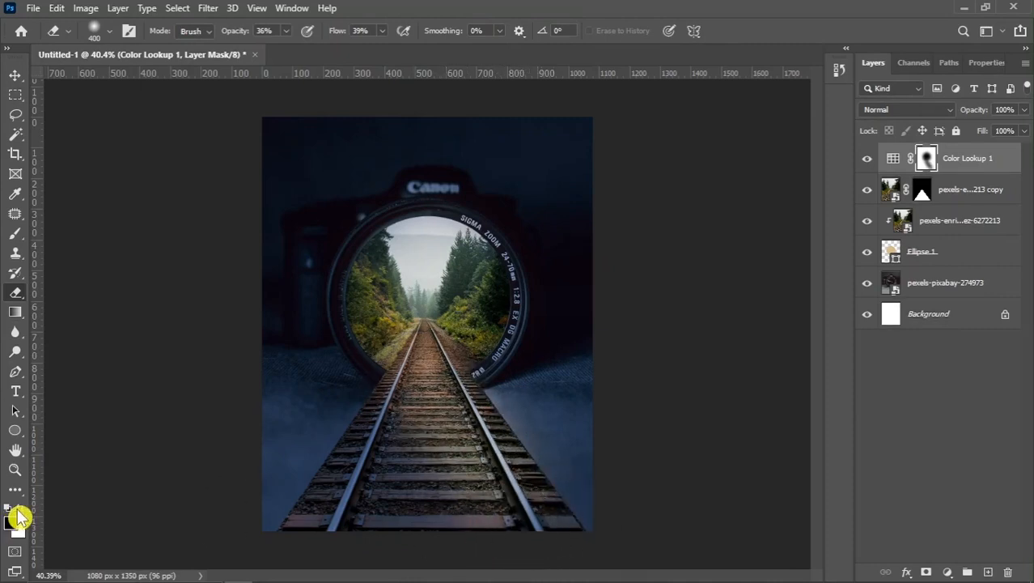
pyautogui.press(']')
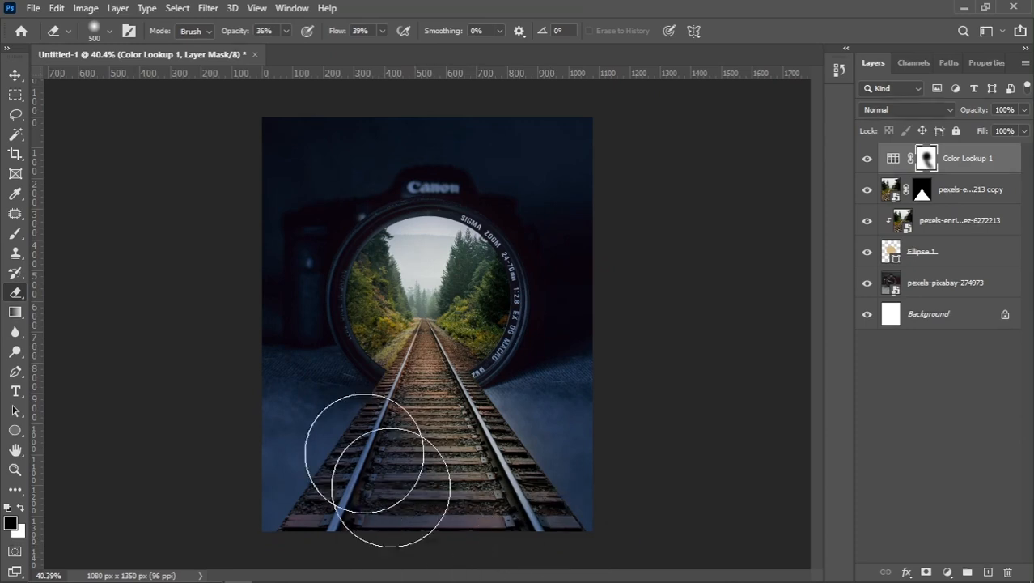
pyautogui.click(21, 507)
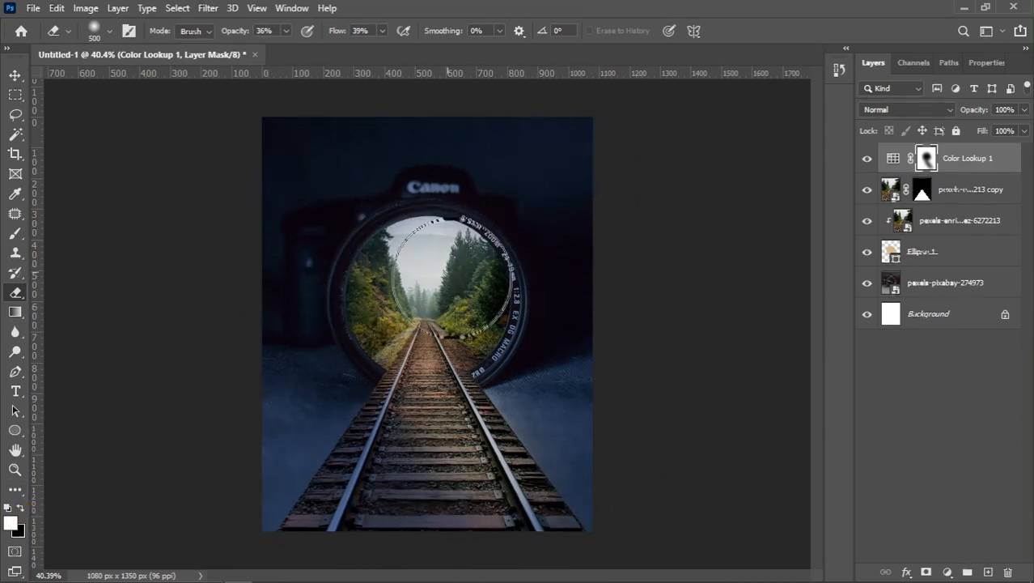
pyautogui.press('[')
pyautogui.press('[')
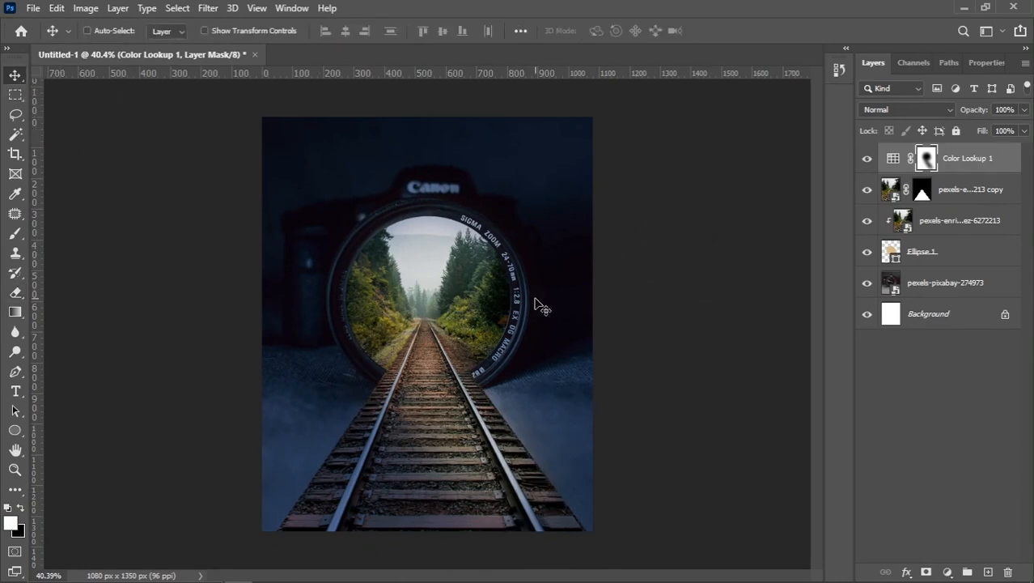
# Step: Add a new layer above the Color Lookup layer, choose the Brush tool and set the foreground colour to #e9c483
pyautogui.scroll(1, 540, 304)
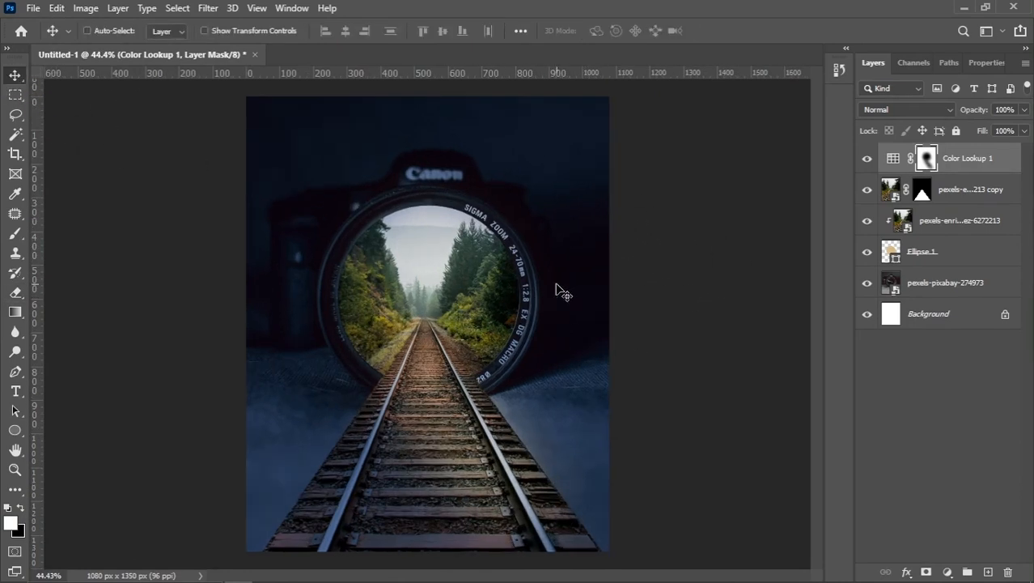
pyautogui.scroll(1, 555, 289)
pyautogui.scroll(-1, 447, 327)
pyautogui.click(989, 572)
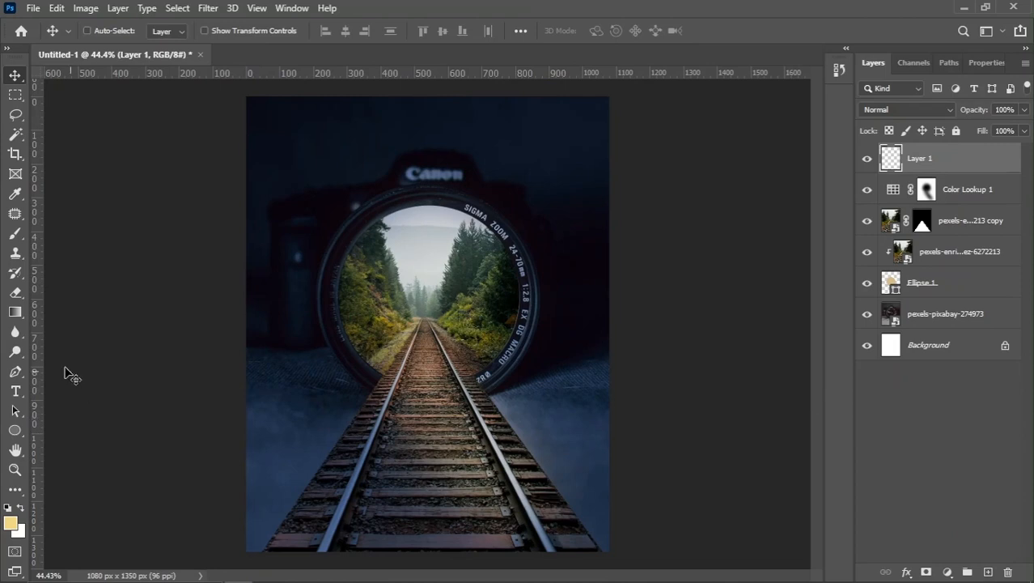
pyautogui.moveTo(16, 236); pyautogui.dragTo(81, 241)
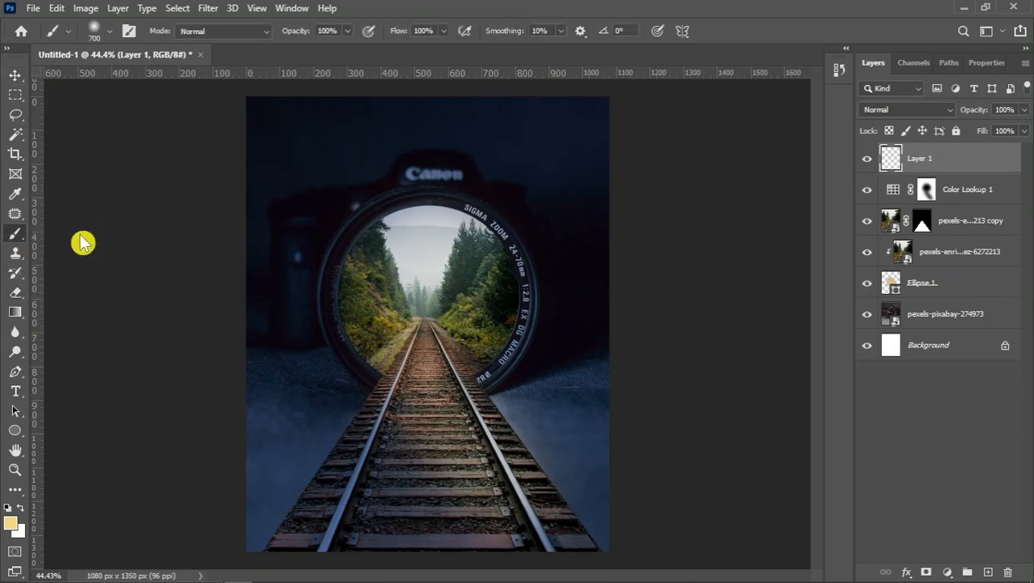
pyautogui.click(11, 523)
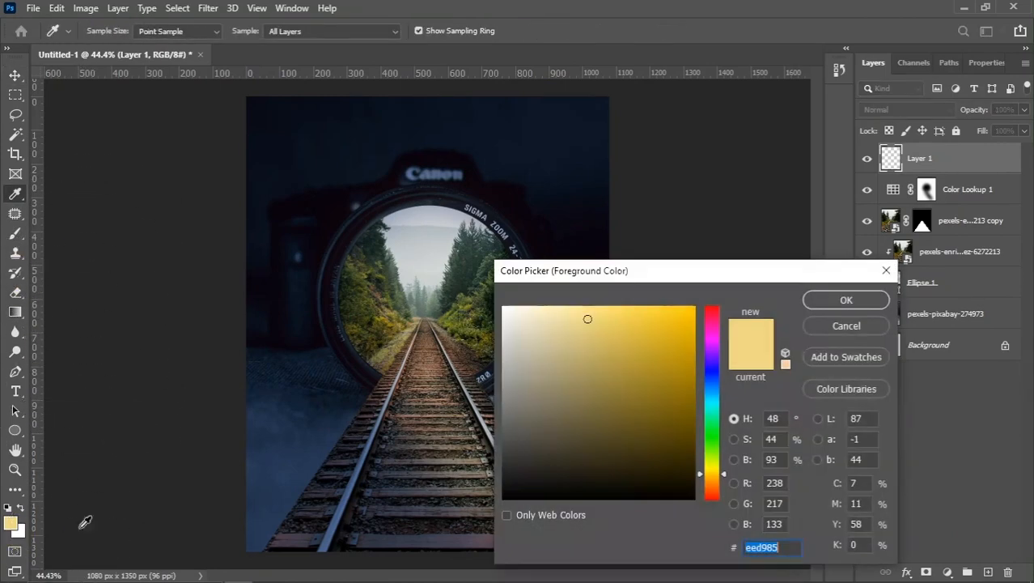
pyautogui.click(584, 326)
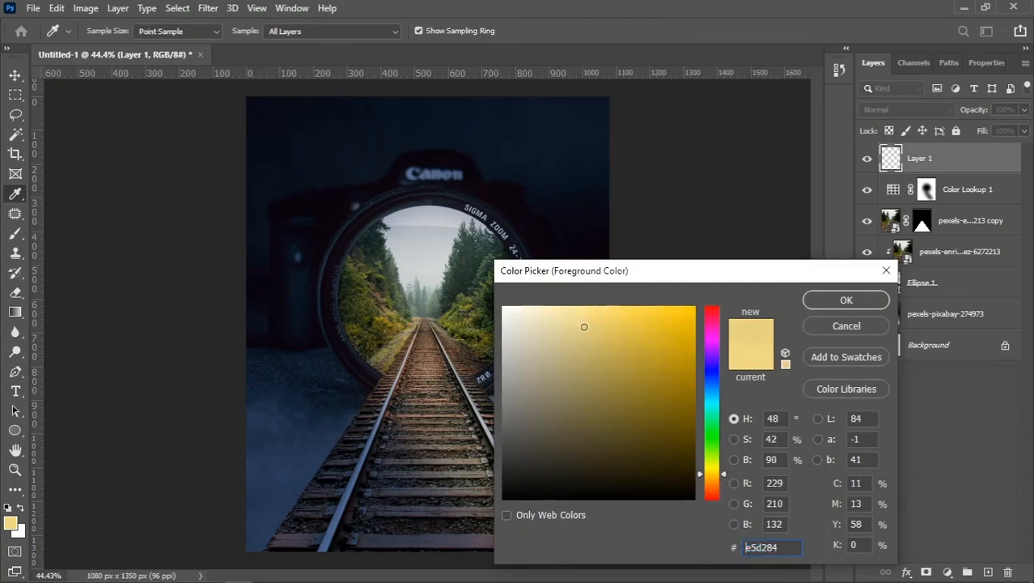
pyautogui.moveTo(725, 478); pyautogui.dragTo(727, 487)
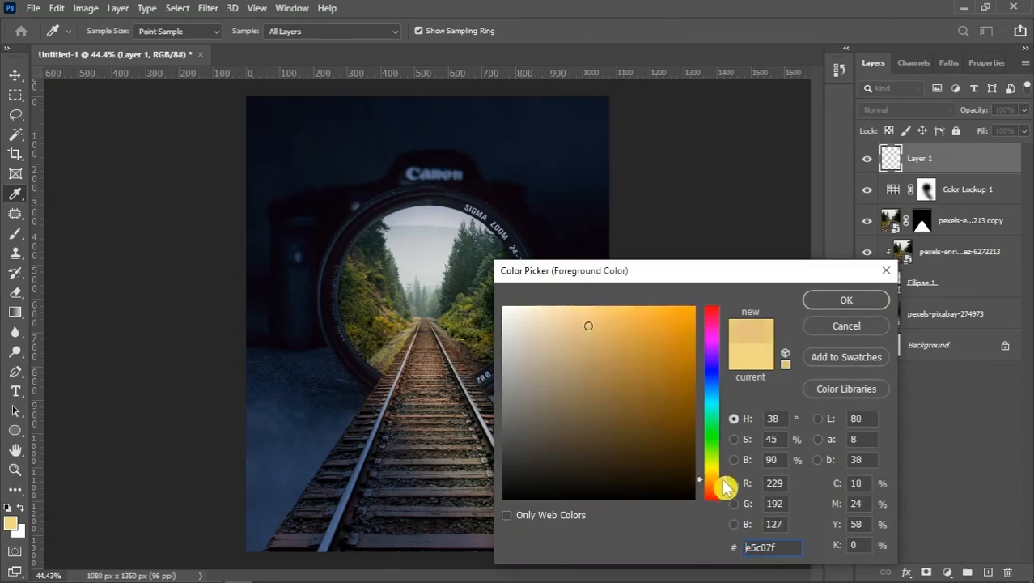
pyautogui.click(588, 322)
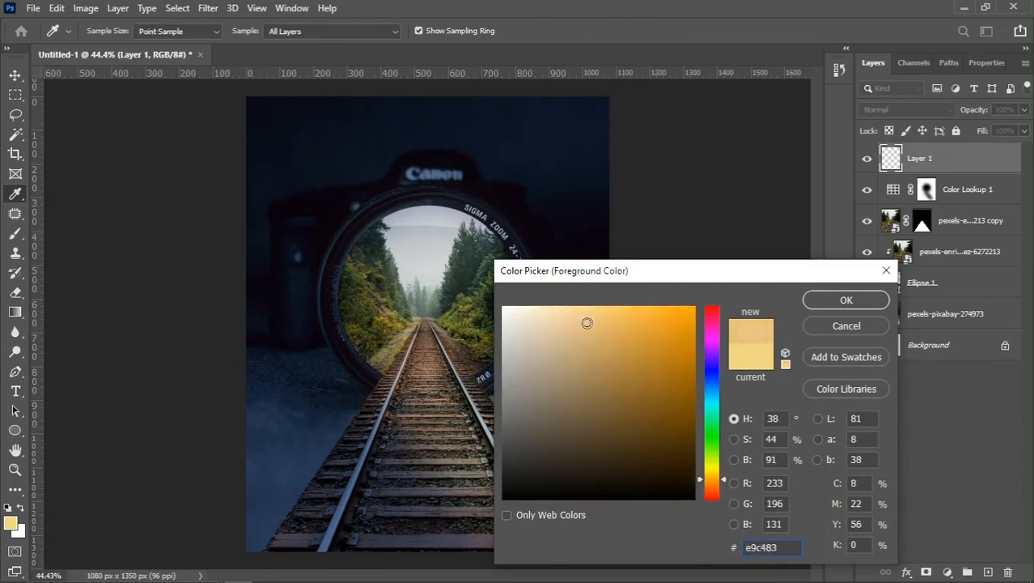
pyautogui.click(821, 301)
# Step: Paint a large soft glow over the centre of the lens scene and set the glow layer's blend mode to Linear Light
pyautogui.press('b')
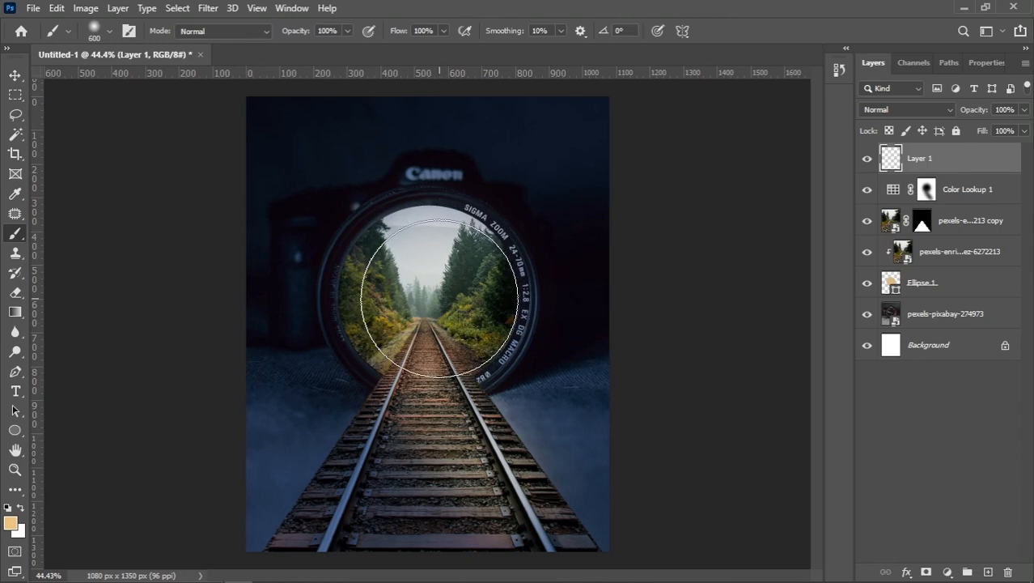
pyautogui.click(435, 288)
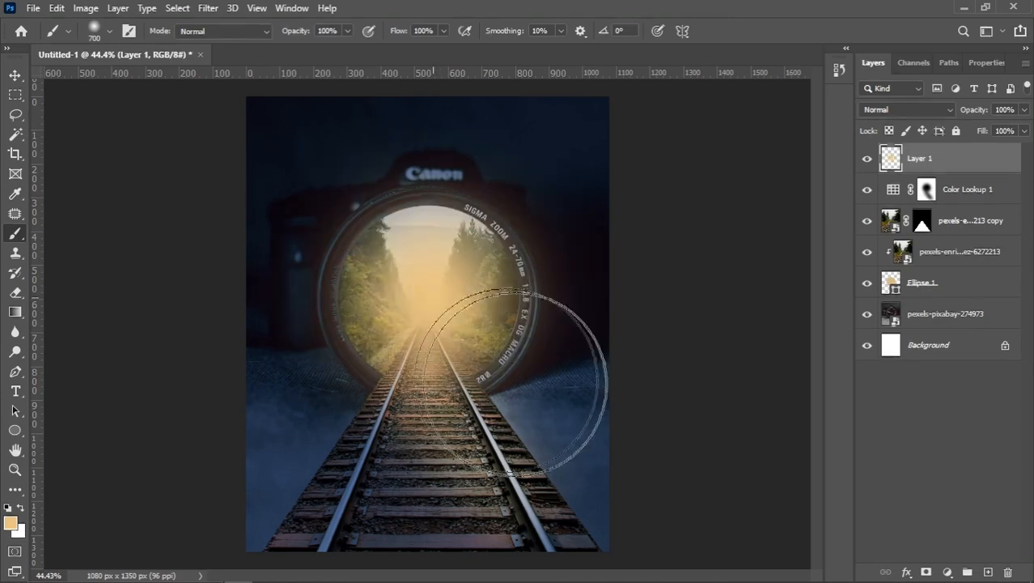
pyautogui.click(15, 75)
pyautogui.click(874, 110)
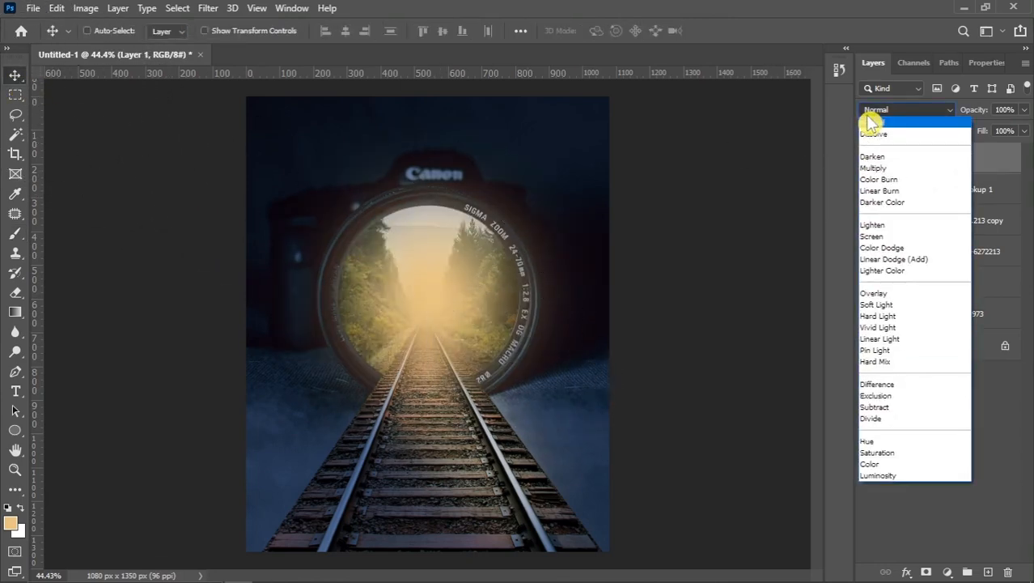
pyautogui.click(890, 339)
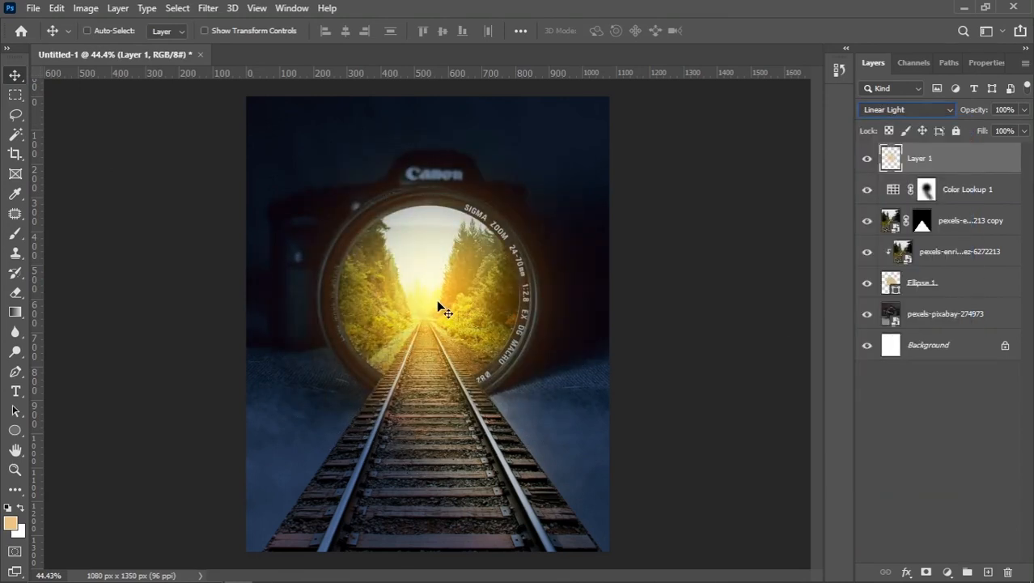
# Step: Move the glow over the trees on the lens's right side and scale it down to about 90%
pyautogui.moveTo(438, 306); pyautogui.dragTo(478, 273)
pyautogui.hotkey('ctrl', 't')
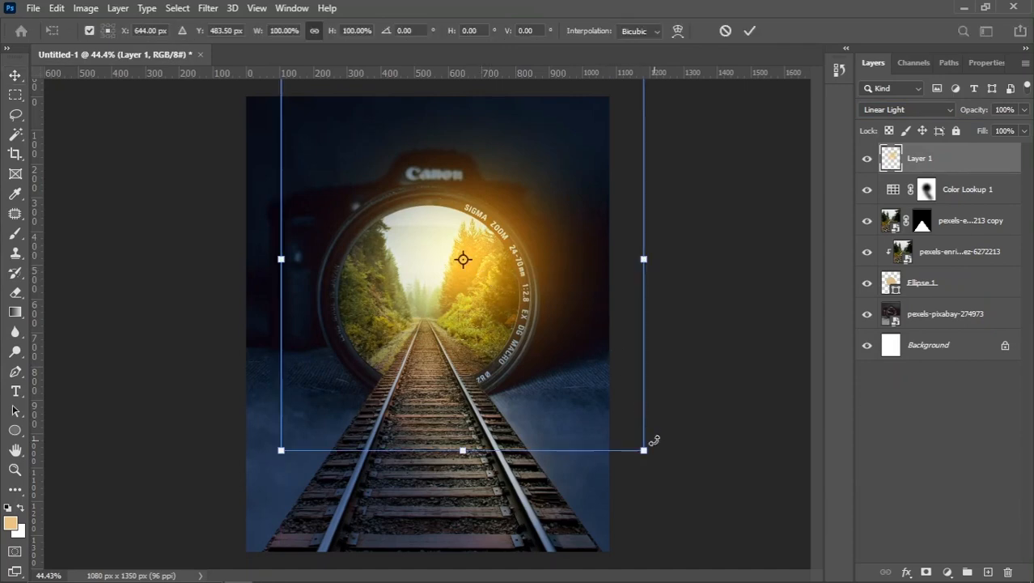
pyautogui.moveTo(644, 451); pyautogui.dragTo(625, 431)
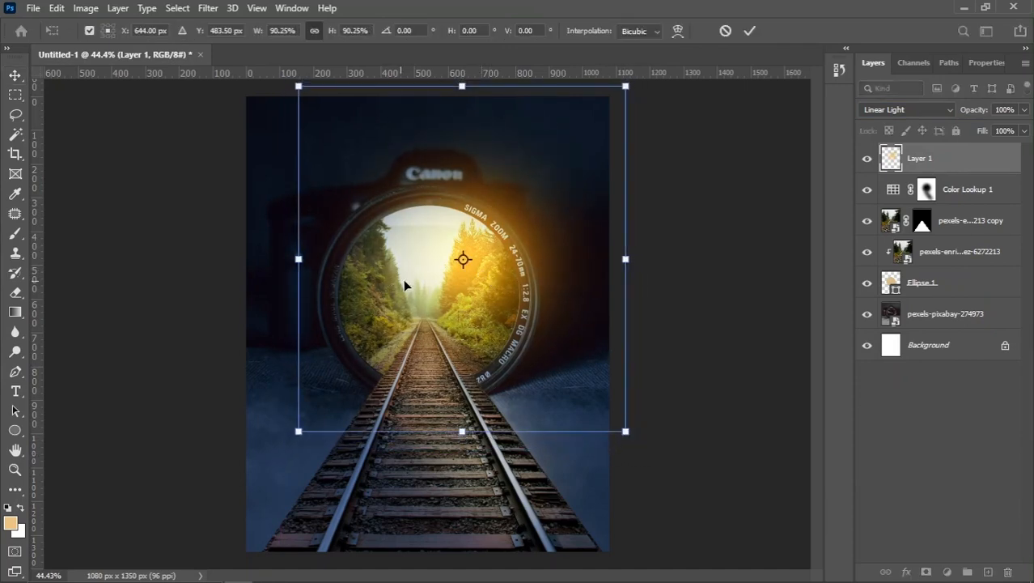
pyautogui.moveTo(466, 291); pyautogui.dragTo(457, 302)
pyautogui.moveTo(618, 443); pyautogui.dragTo(617, 444)
pyautogui.press('Return')
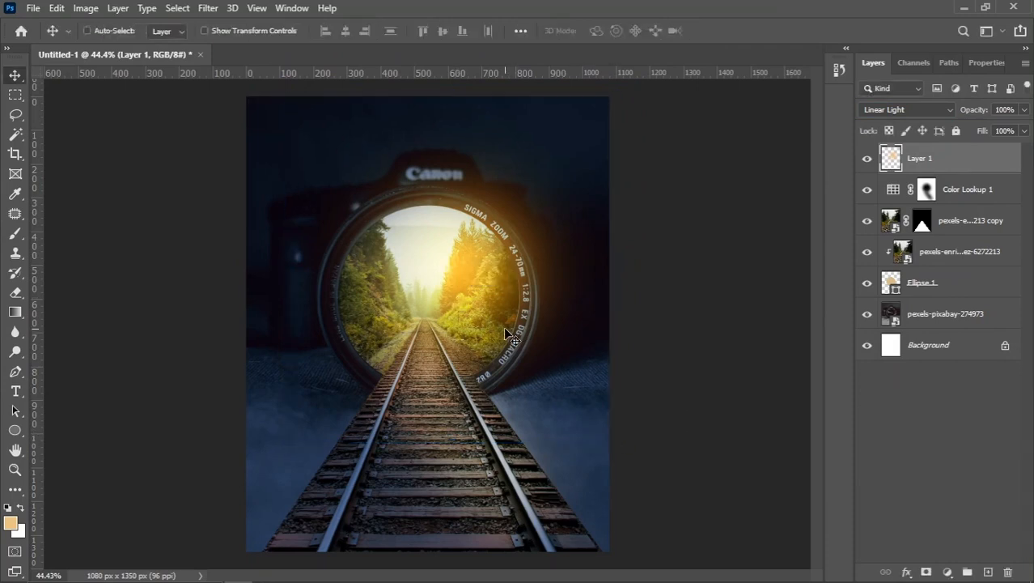
# Step: Try the glow layer at 50% opacity and settle on 70%
pyautogui.click(1015, 109)
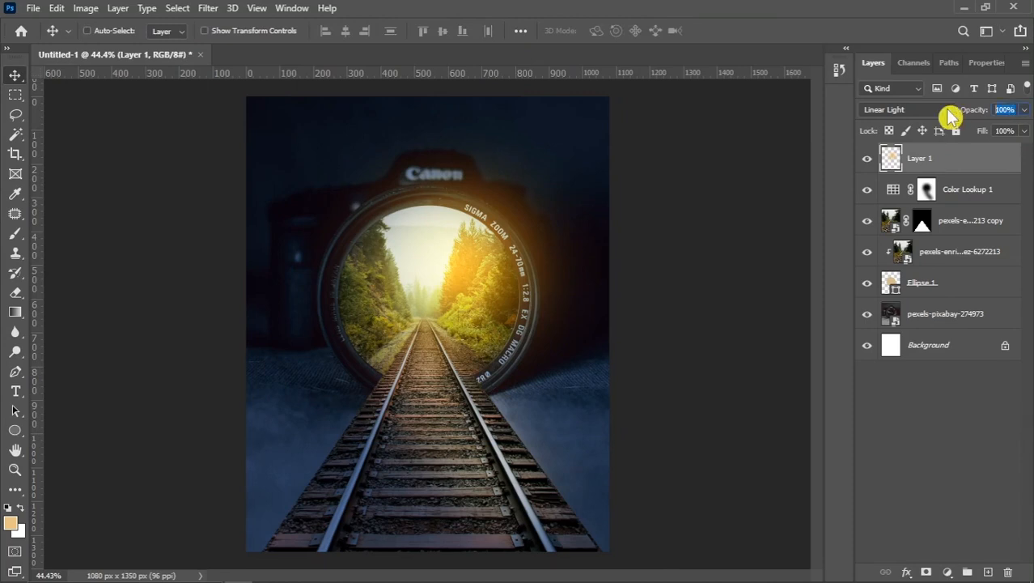
pyautogui.write('50')
pyautogui.press('Return')
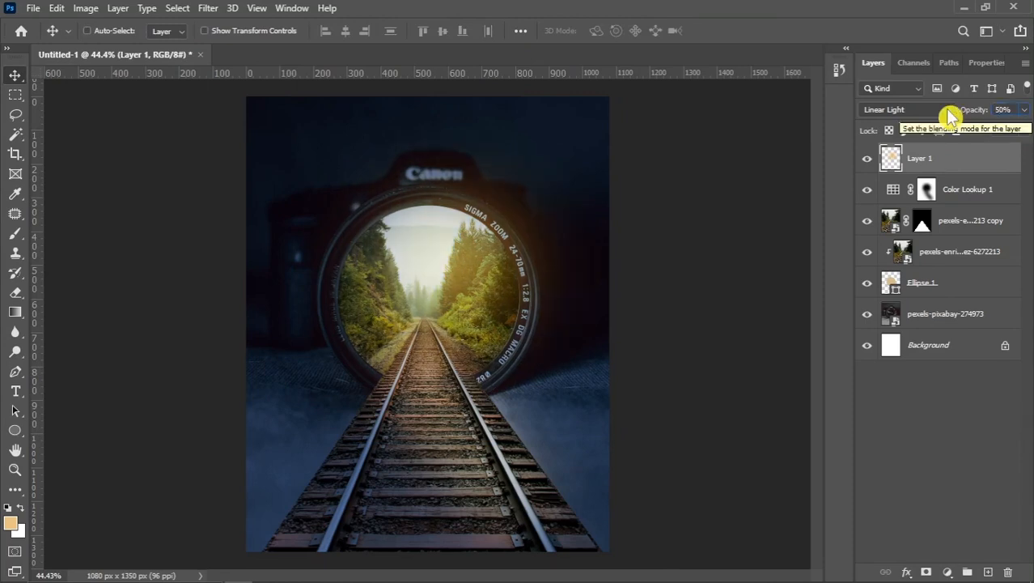
pyautogui.click(1013, 109)
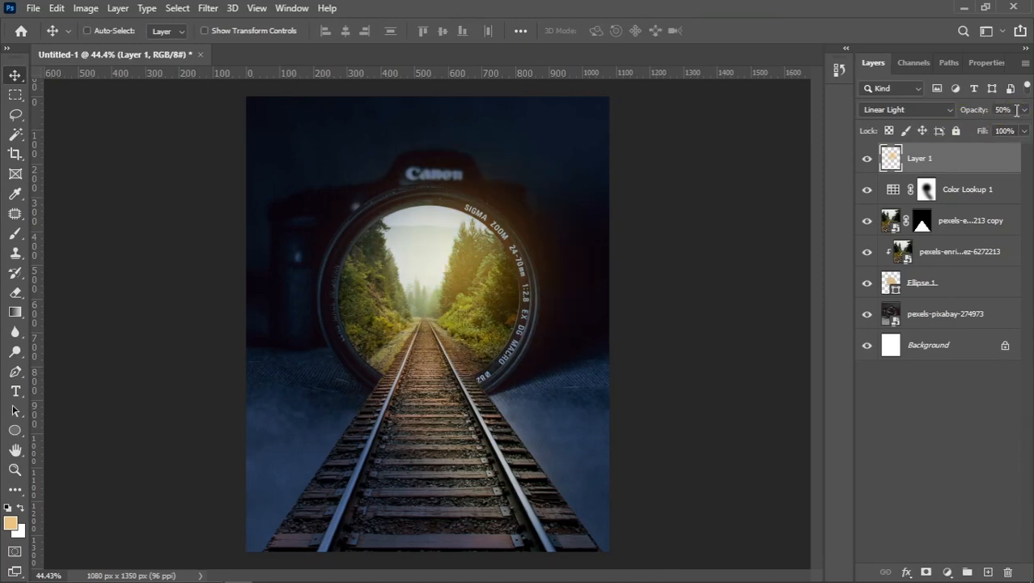
pyautogui.write('70')
pyautogui.press('Return')
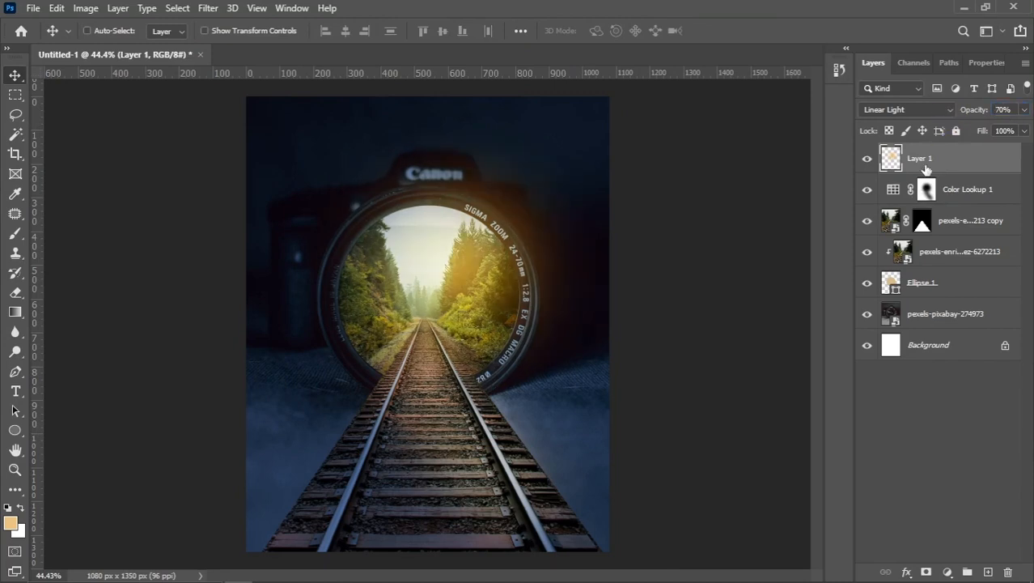
# Step: Duplicate the glow layer, set the copy's blend mode to Vivid Light and lower its opacity to 60%
pyautogui.moveTo(965, 168); pyautogui.dragTo(989, 573)
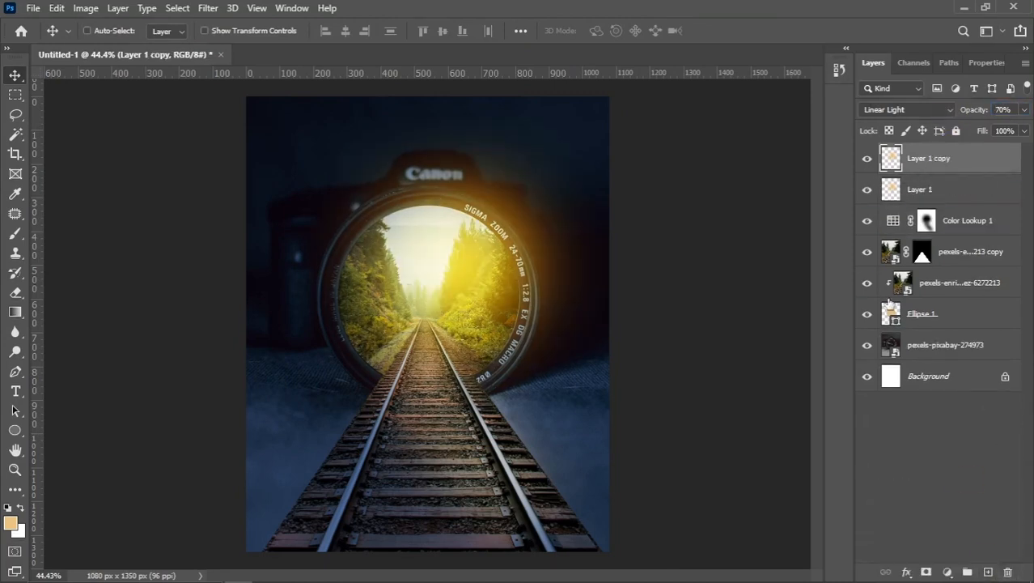
pyautogui.click(876, 111)
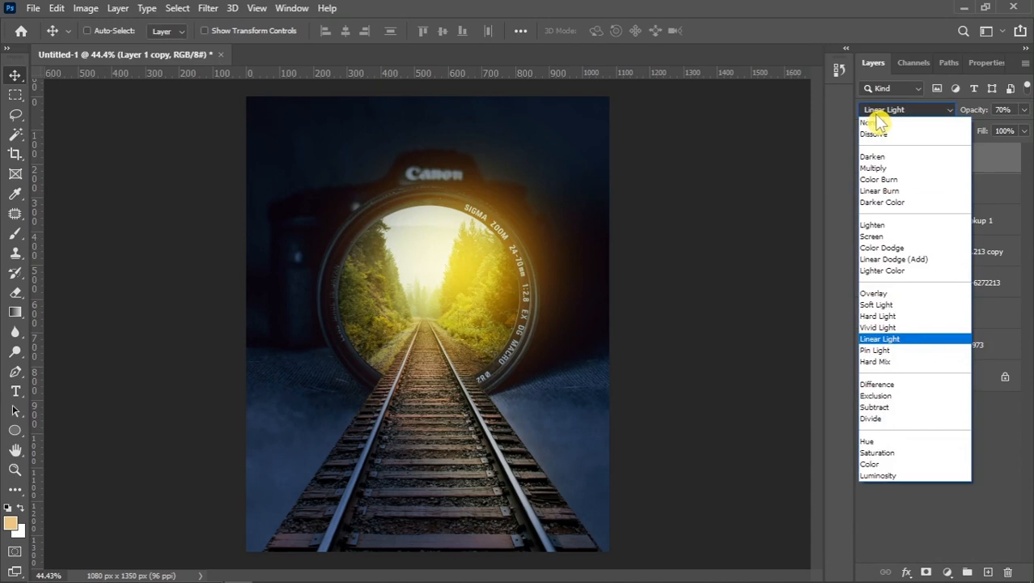
pyautogui.click(890, 327)
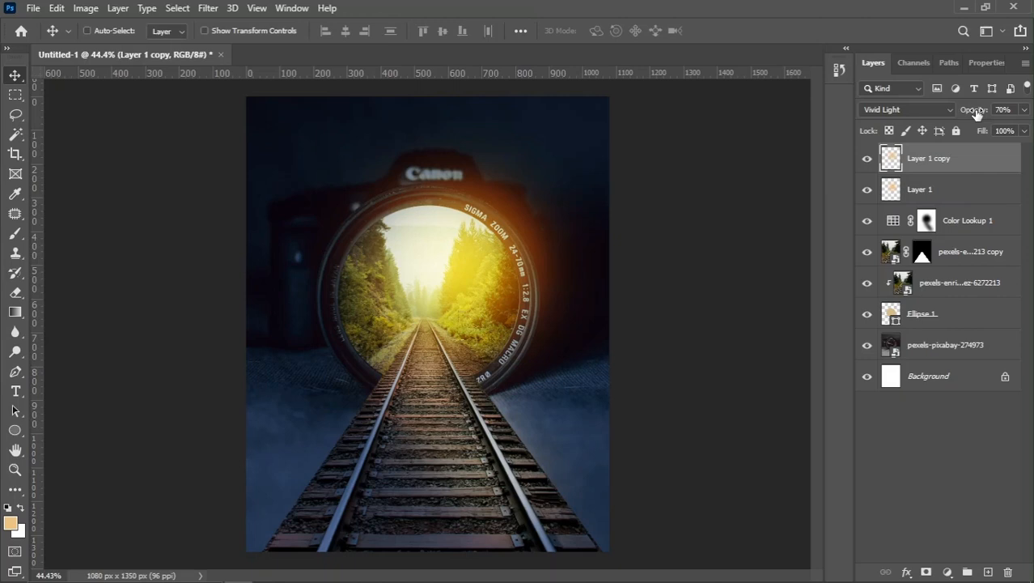
pyautogui.moveTo(977, 113); pyautogui.dragTo(968, 113)
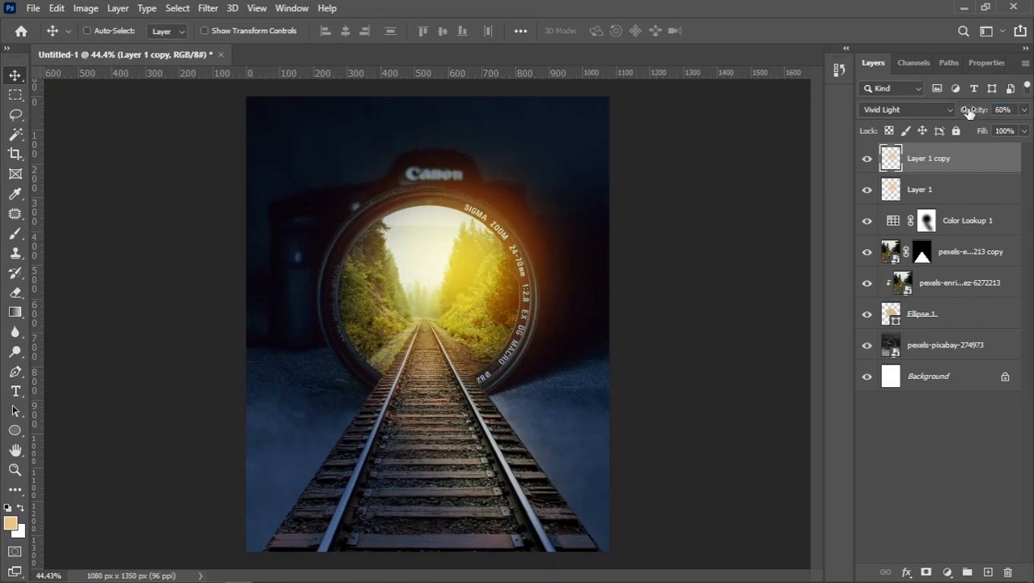
# Step: Keep the original glow layer on Linear Light and compare the image with and without the duplicate glow
pyautogui.click(928, 191)
pyautogui.click(903, 109)
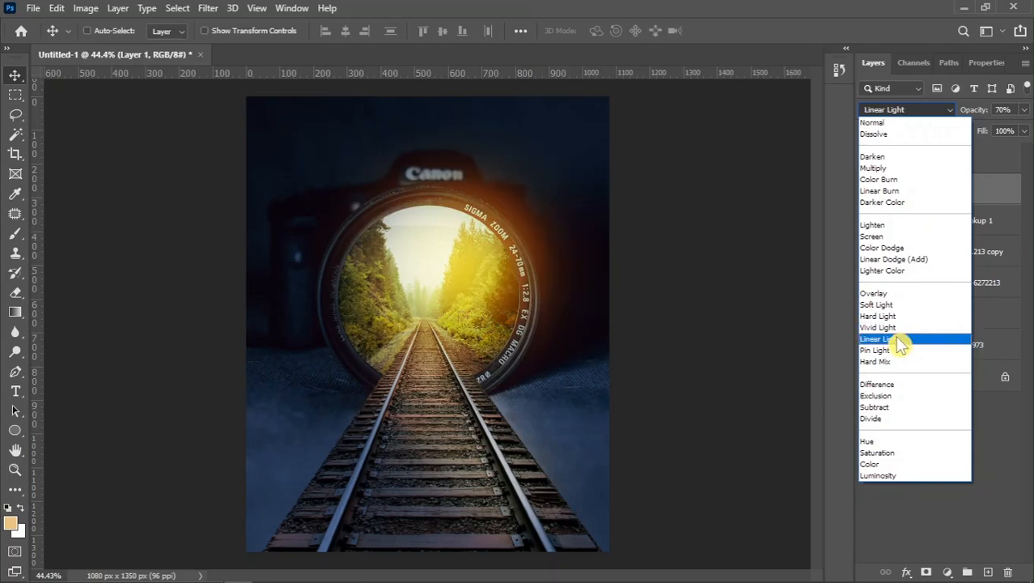
pyautogui.click(901, 344)
pyautogui.scroll(-2, 456, 291)
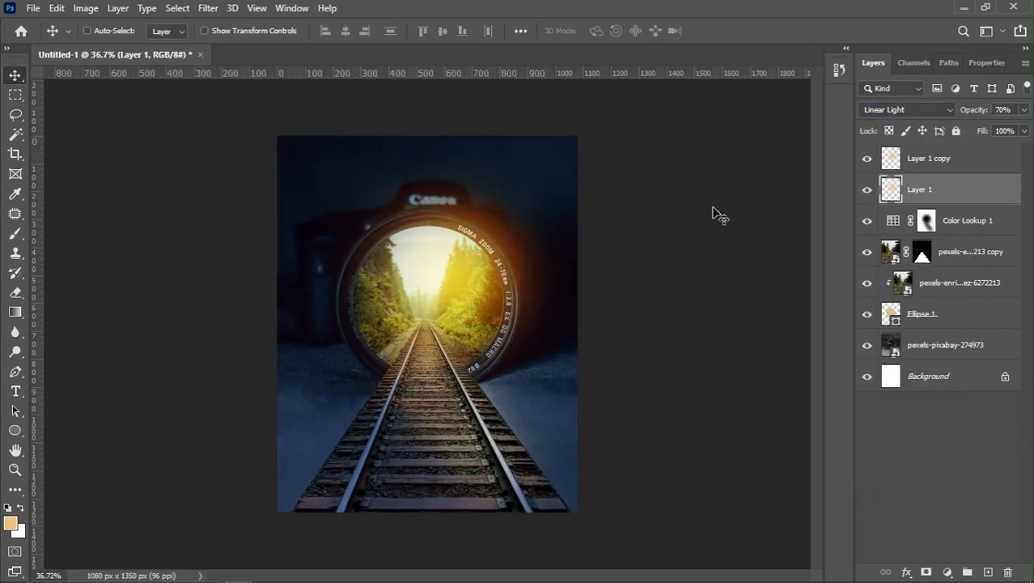
pyautogui.click(867, 160)
pyautogui.click(867, 159)
pyautogui.click(959, 162)
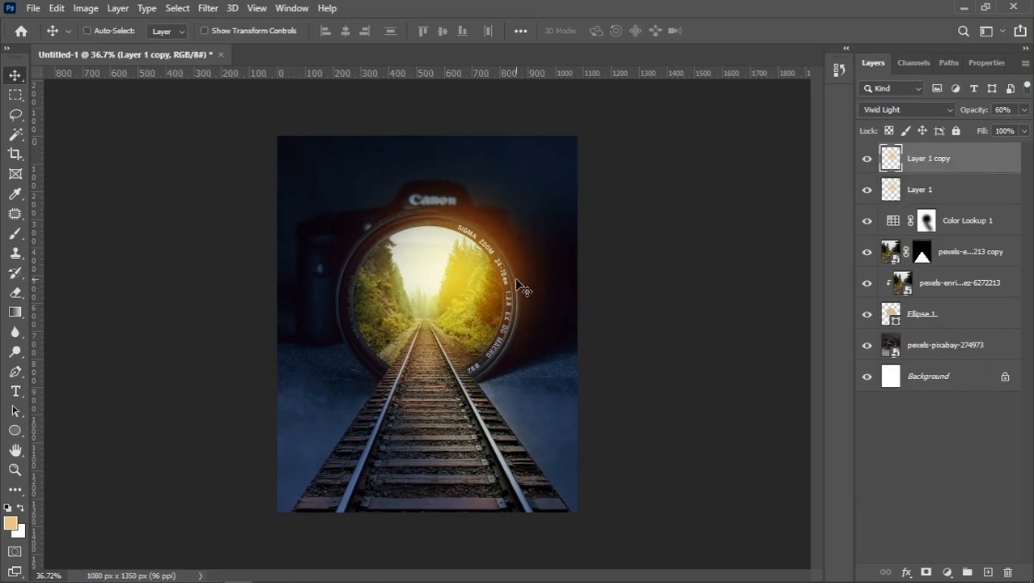
pyautogui.click(551, 264)
# Step: Set the original glow layer's opacity to 57% and the duplicate glow's opacity to 70%
pyautogui.click(934, 198)
pyautogui.moveTo(978, 111); pyautogui.dragTo(967, 114)
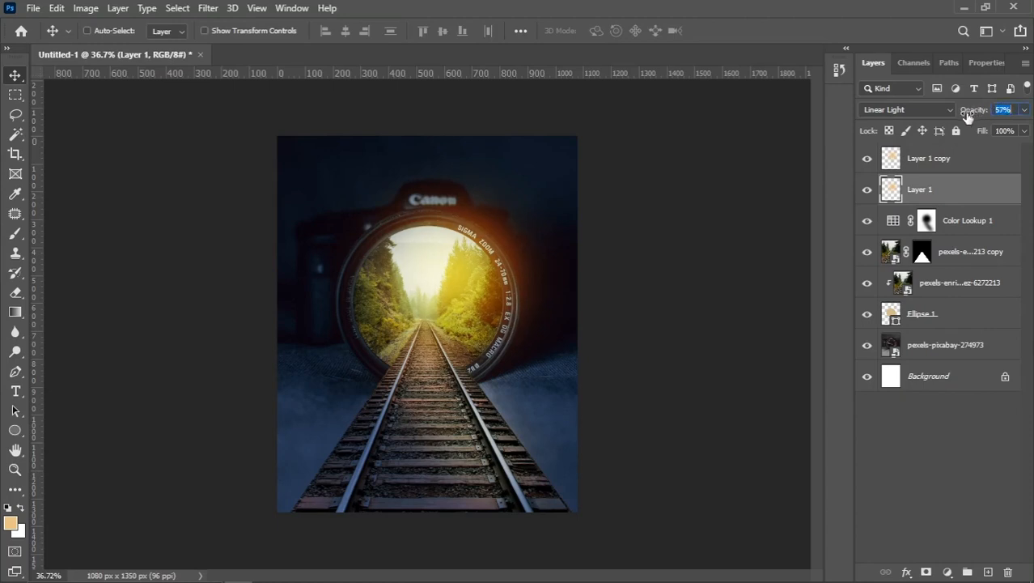
pyautogui.click(949, 161)
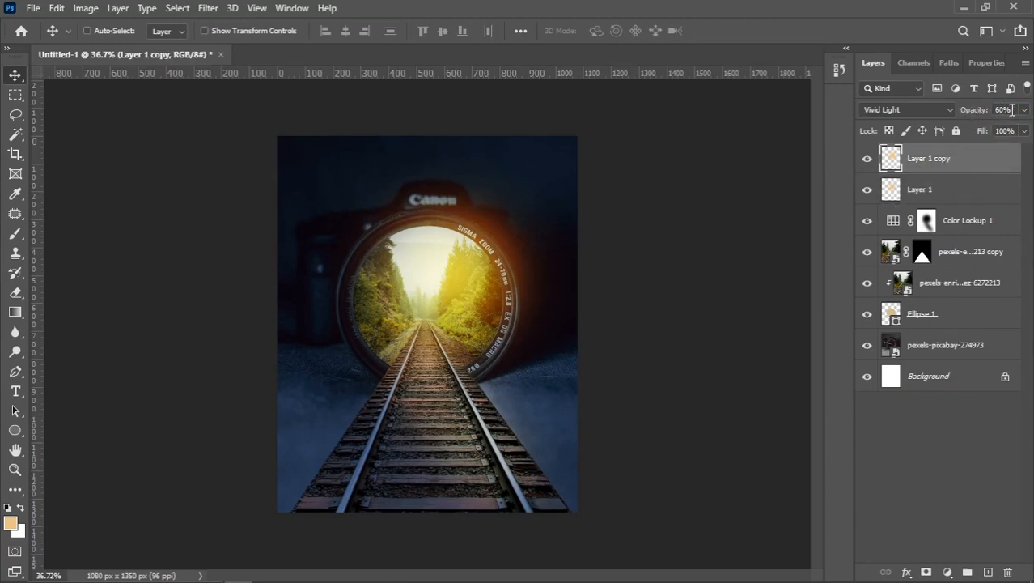
pyautogui.write('70')
pyautogui.press('Return')
pyautogui.scroll(1, 544, 272)
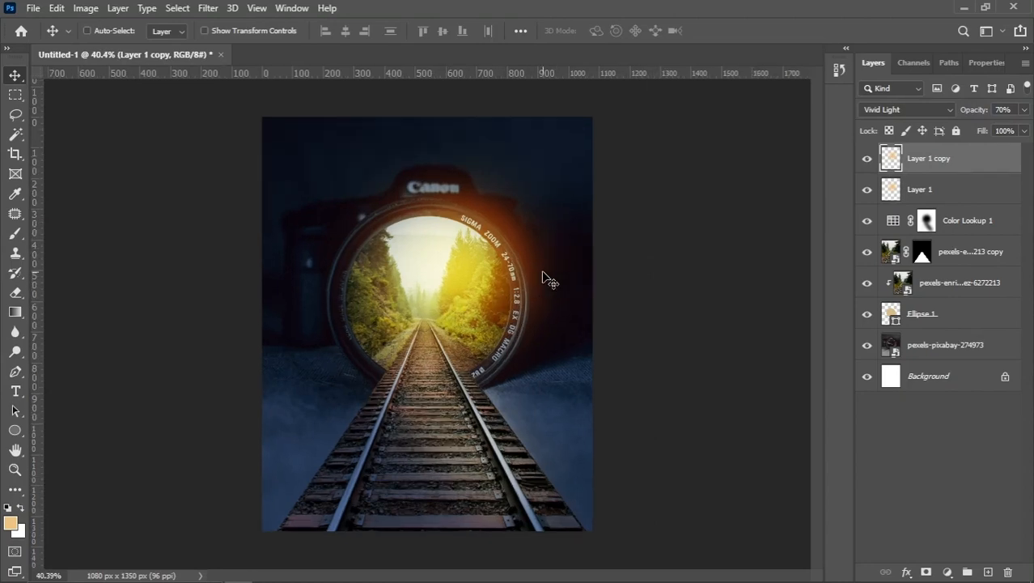
# Step: Switch to File Explorer and place the sdgsdf woman cut-out from the canon folder into the composition above the glow layers
pyautogui.moveTo(510, 580)
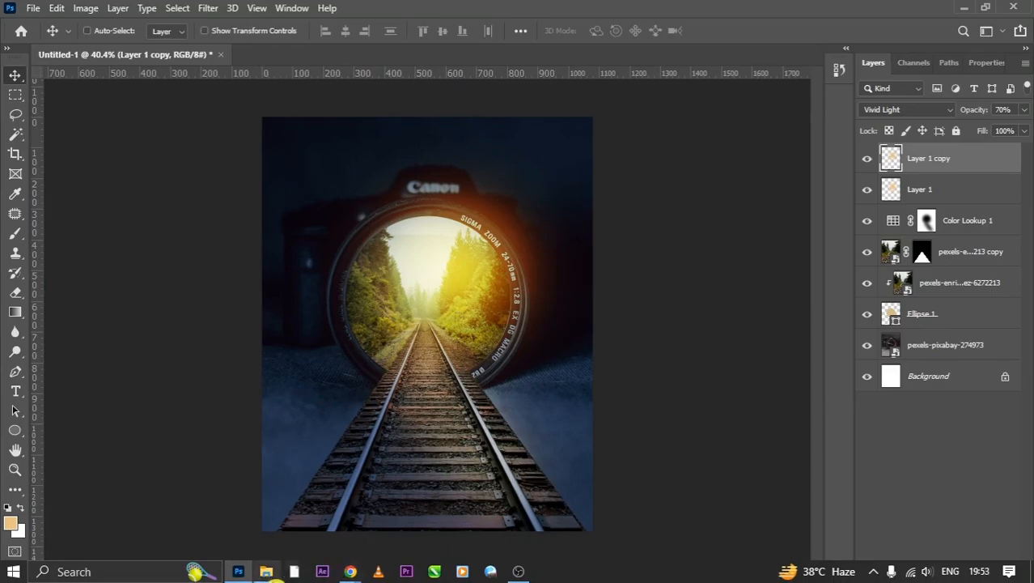
pyautogui.moveTo(266, 567)
pyautogui.click(270, 522)
pyautogui.click(476, 294)
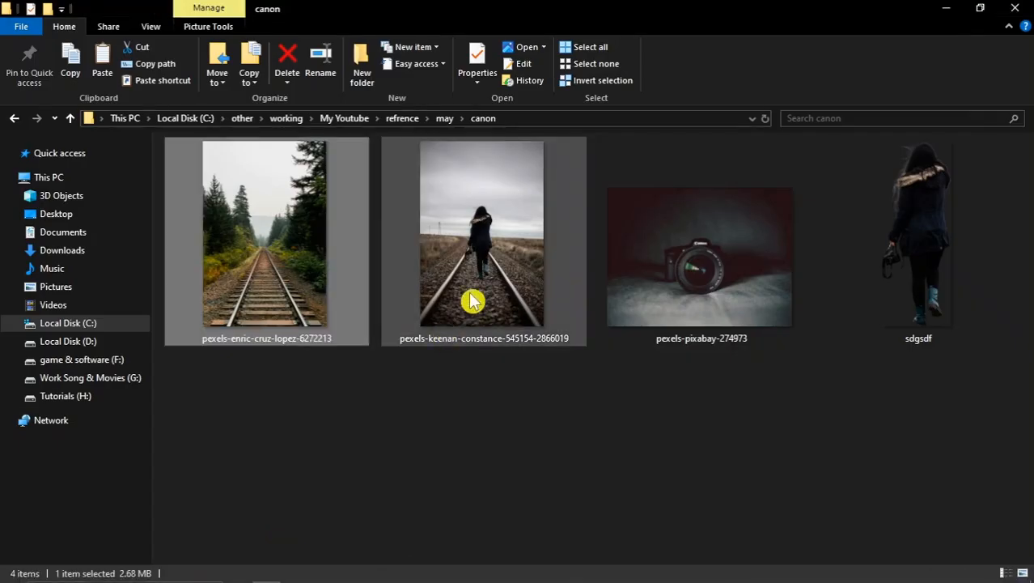
pyautogui.moveTo(944, 242); pyautogui.dragTo(535, 360)
pyautogui.hotkey('alt', 'Tab')
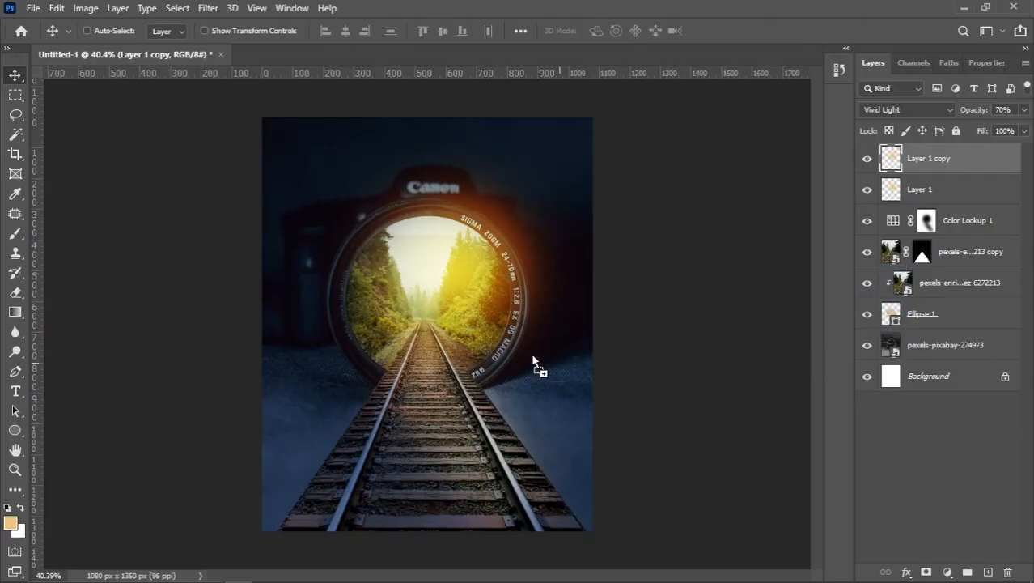
pyautogui.moveTo(445, 296); pyautogui.dragTo(444, 295)
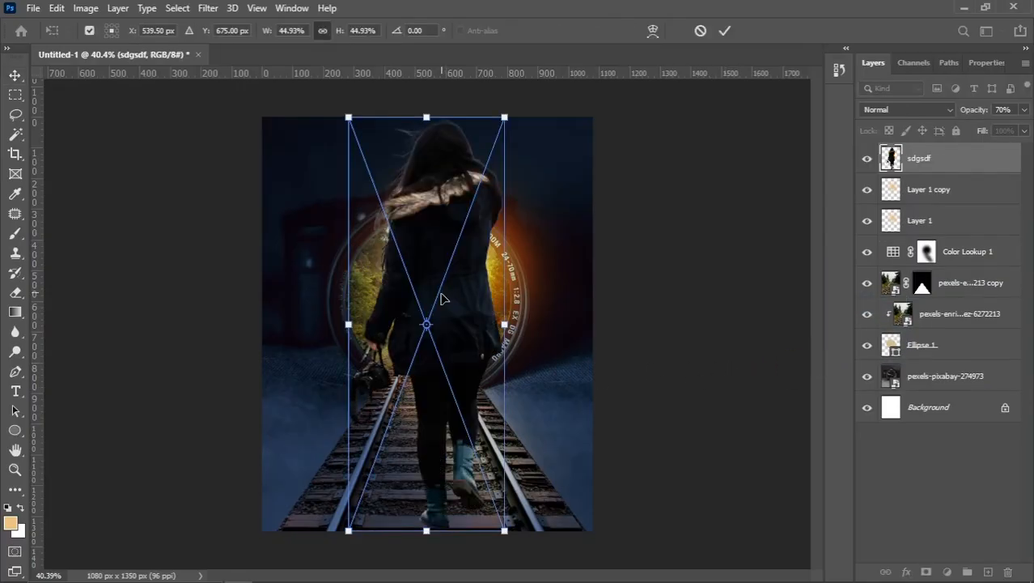
# Step: Scale the woman down to about 16.6% and position her between the rails in front of the lens
pyautogui.moveTo(425, 119); pyautogui.dragTo(428, 338)
pyautogui.moveTo(436, 506); pyautogui.dragTo(434, 451)
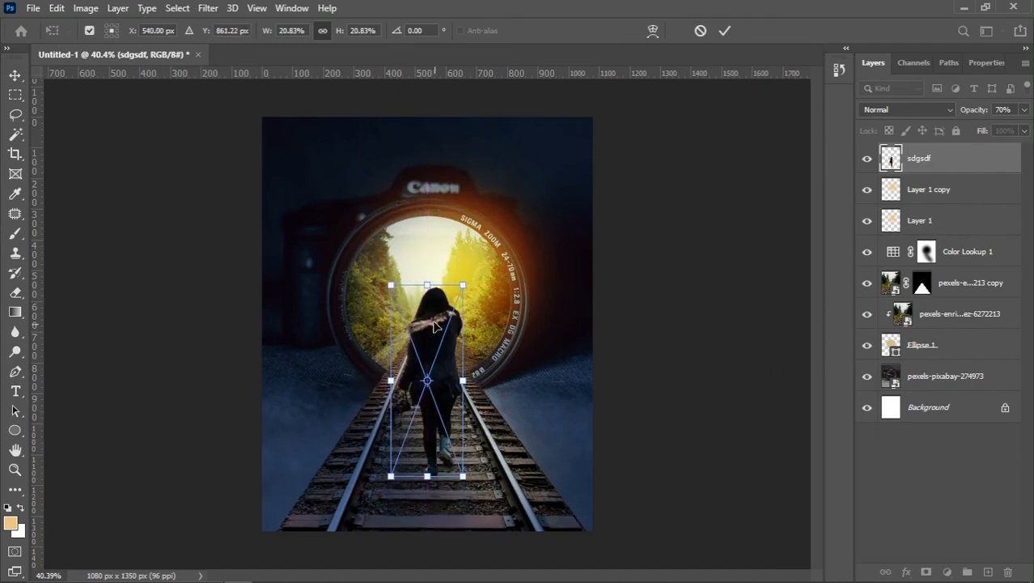
pyautogui.moveTo(426, 285); pyautogui.dragTo(430, 328)
pyautogui.press('Left')
pyautogui.press('Left')
pyautogui.press('Left')
pyautogui.press('Left')
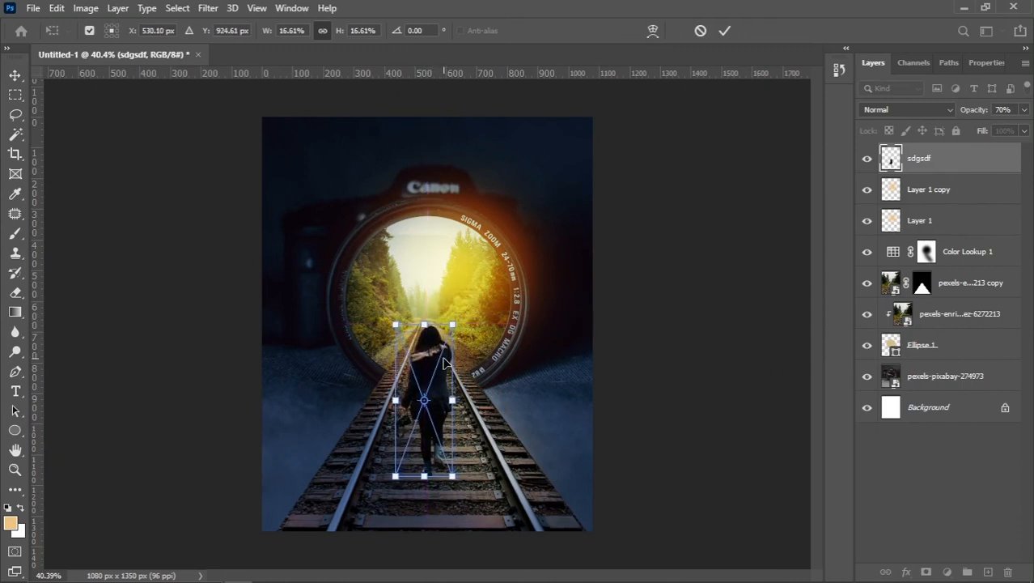
# Step: Shift the woman slightly up the track, fine-tune her scale to about 16.2% and apply the transform
pyautogui.press('Up')
pyautogui.press('Up')
pyautogui.press('Up')
pyautogui.press('Up')
pyautogui.press('Up')
pyautogui.press('Up')
pyautogui.press('Up')
pyautogui.press('Up')
pyautogui.press('Up')
pyautogui.press('Up')
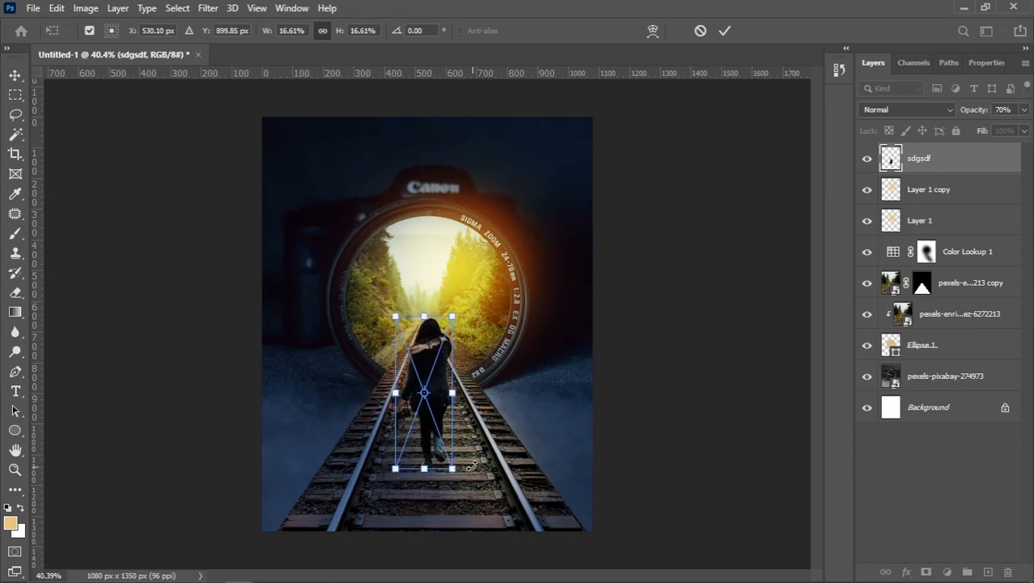
pyautogui.moveTo(450, 315); pyautogui.dragTo(448, 320)
pyautogui.press('Left')
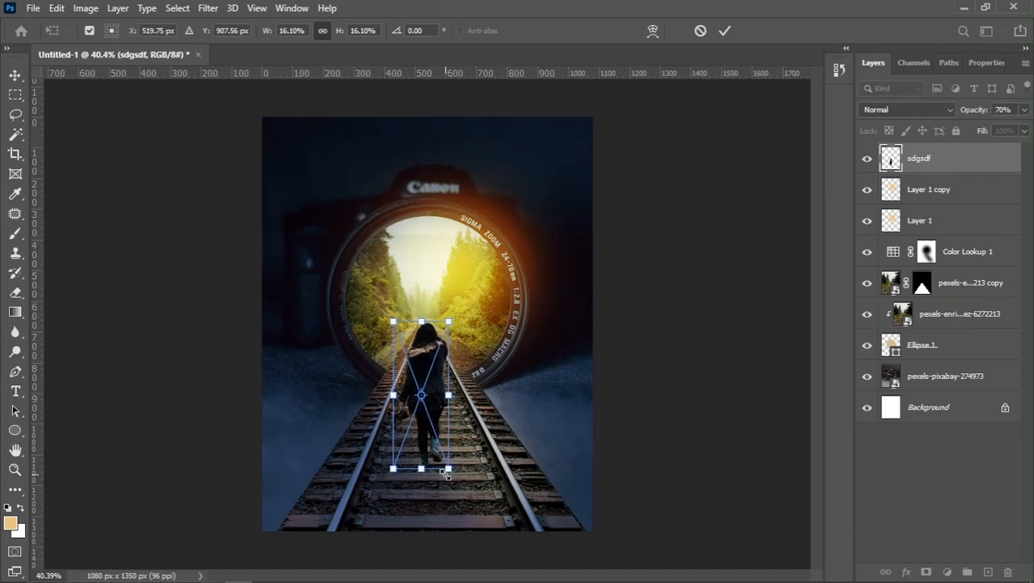
pyautogui.moveTo(447, 470); pyautogui.dragTo(449, 472)
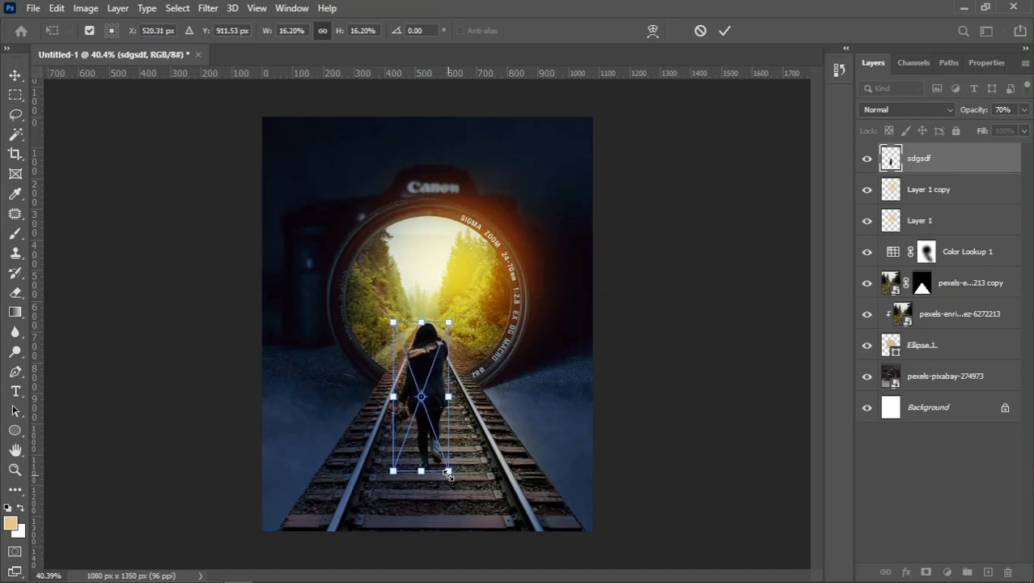
pyautogui.press('Return')
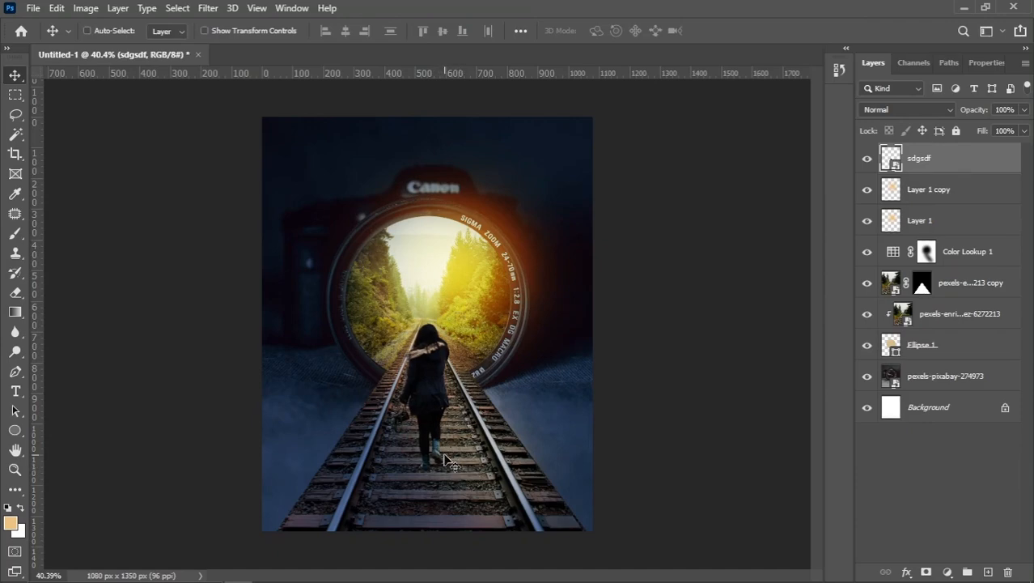
# Step: Add a new layer above the woman and clip it to her layer
pyautogui.scroll(4, 434, 512)
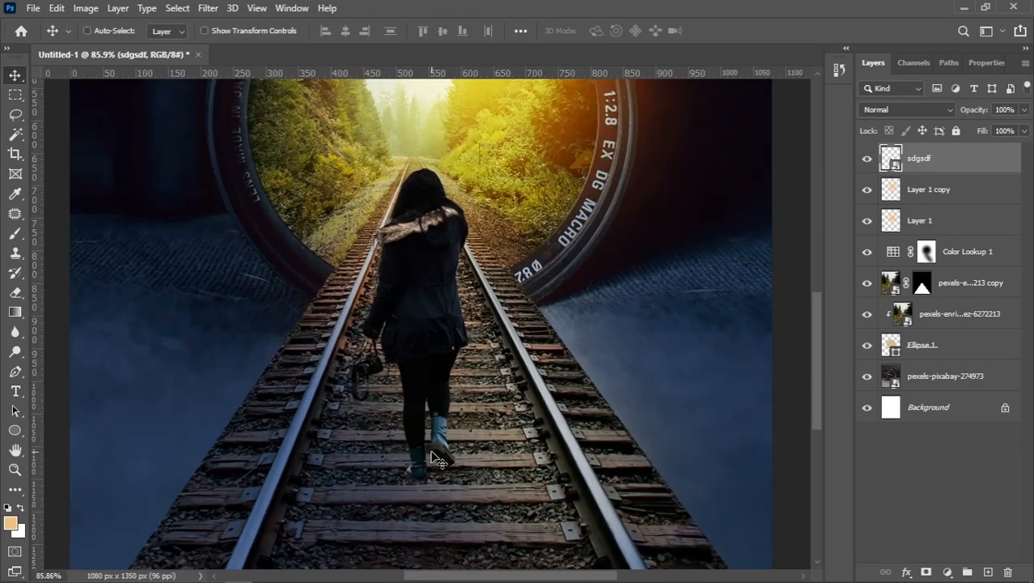
pyautogui.moveTo(422, 430); pyautogui.dragTo(422, 402)
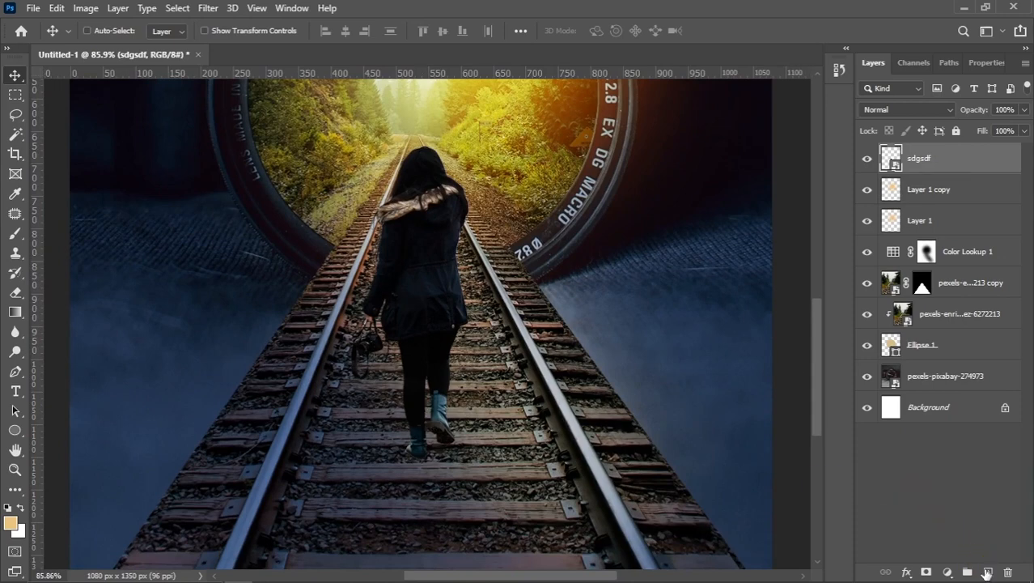
pyautogui.click(988, 573)
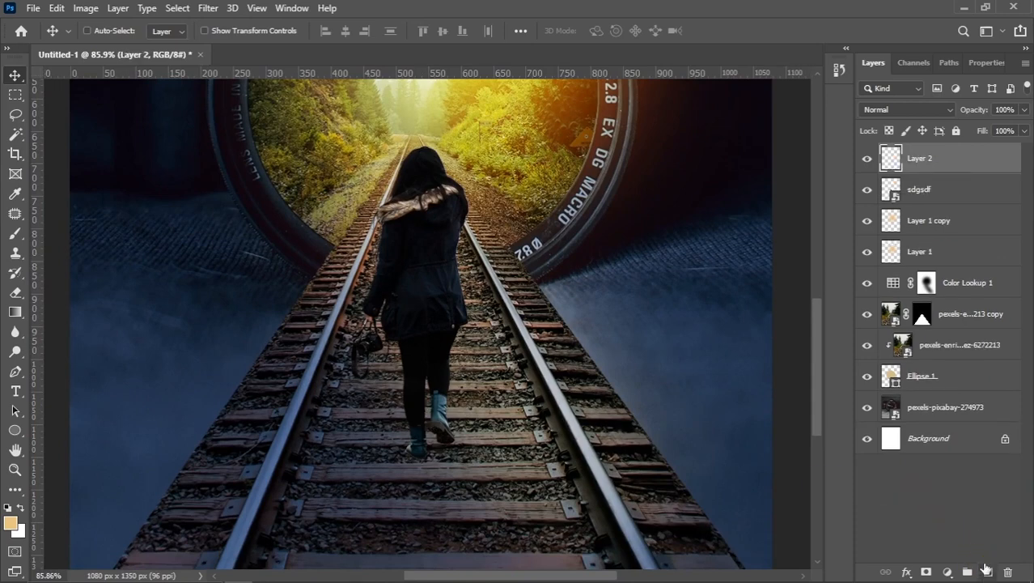
pyautogui.keyDown('alt'); pyautogui.click(896, 170); pyautogui.keyUp('alt')
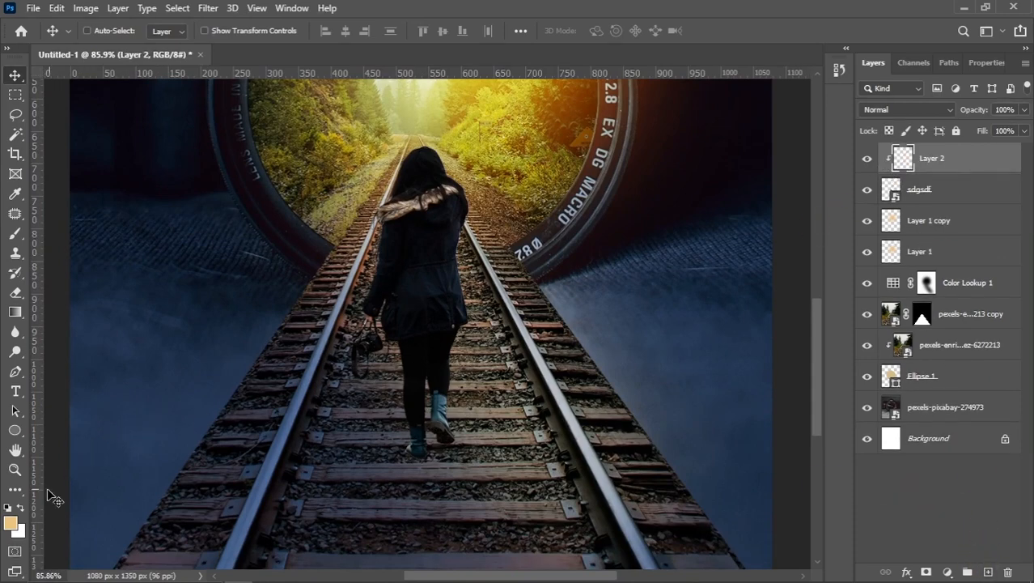
# Step: Set the foreground colour to white (#ffffff) and choose the Brush tool
pyautogui.click(8, 507)
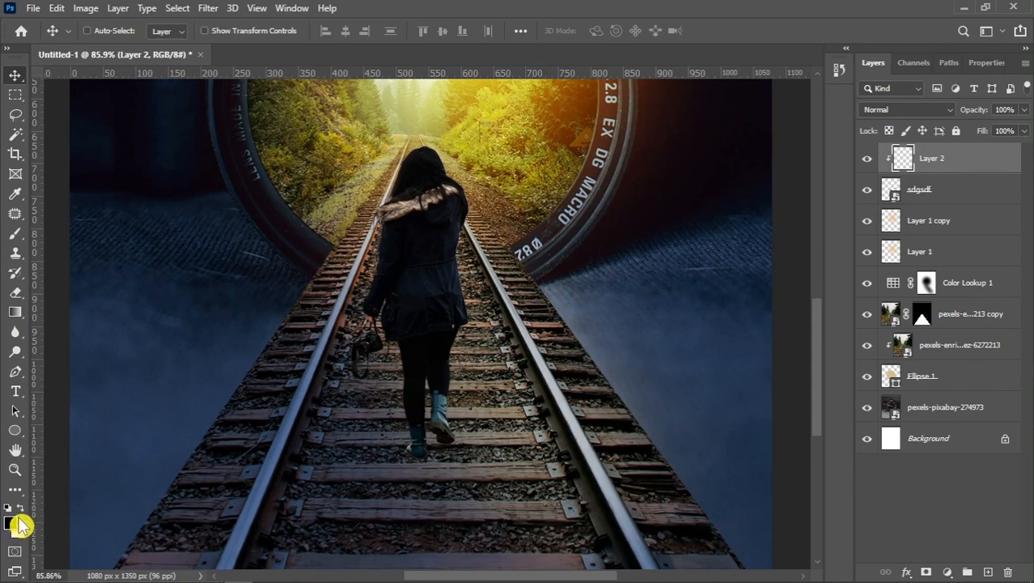
pyautogui.click(20, 508)
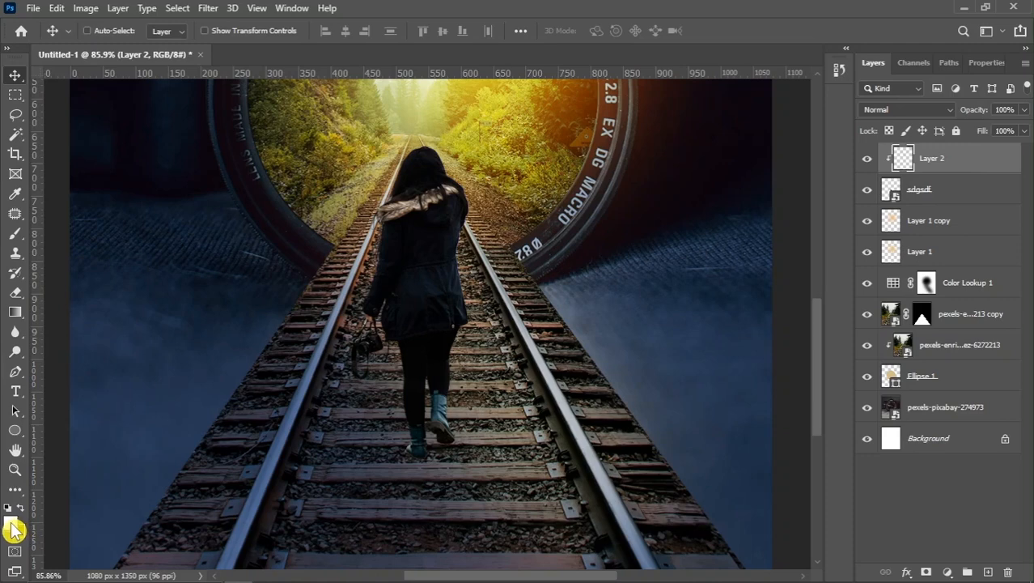
pyautogui.click(12, 525)
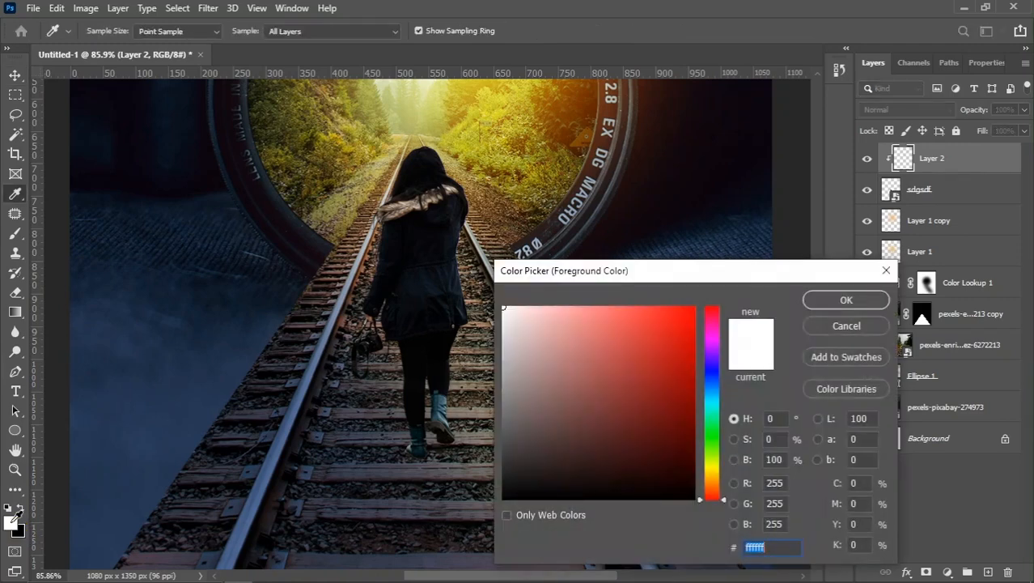
pyautogui.click(838, 308)
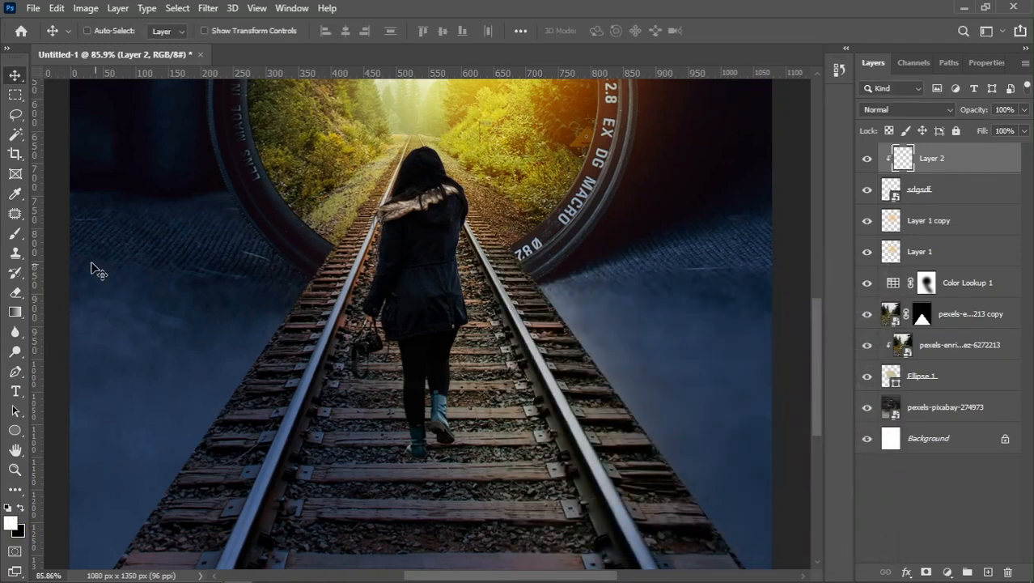
pyautogui.click(16, 235)
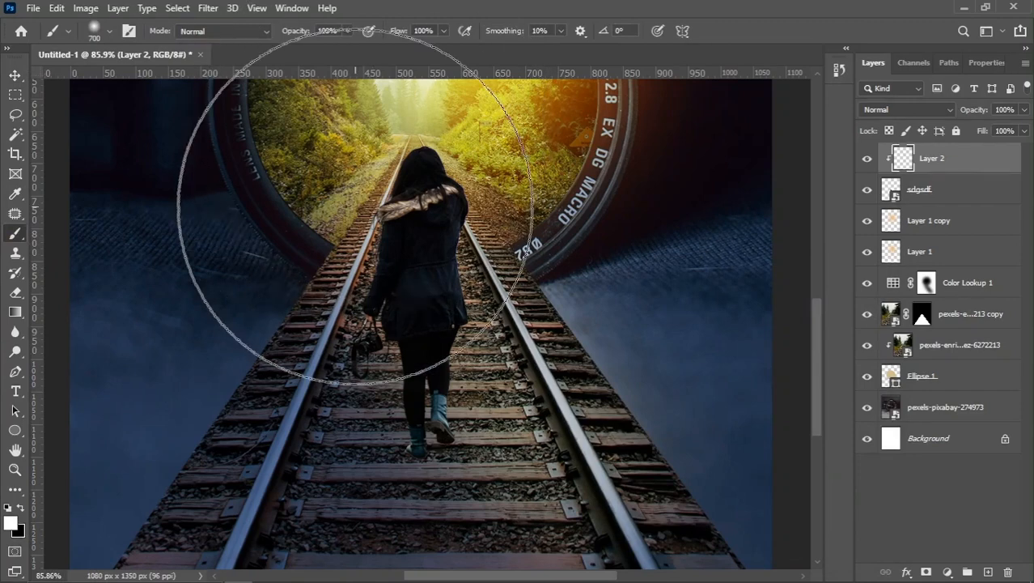
# Step: Reduce the soft brush to about 70 px and paint white light along the woman's left edge from her head to the camera
pyautogui.press('[')
pyautogui.press('[')
pyautogui.press('[')
pyautogui.press('[')
pyautogui.press('[')
pyautogui.press('[')
pyautogui.press('[')
pyautogui.press('[')
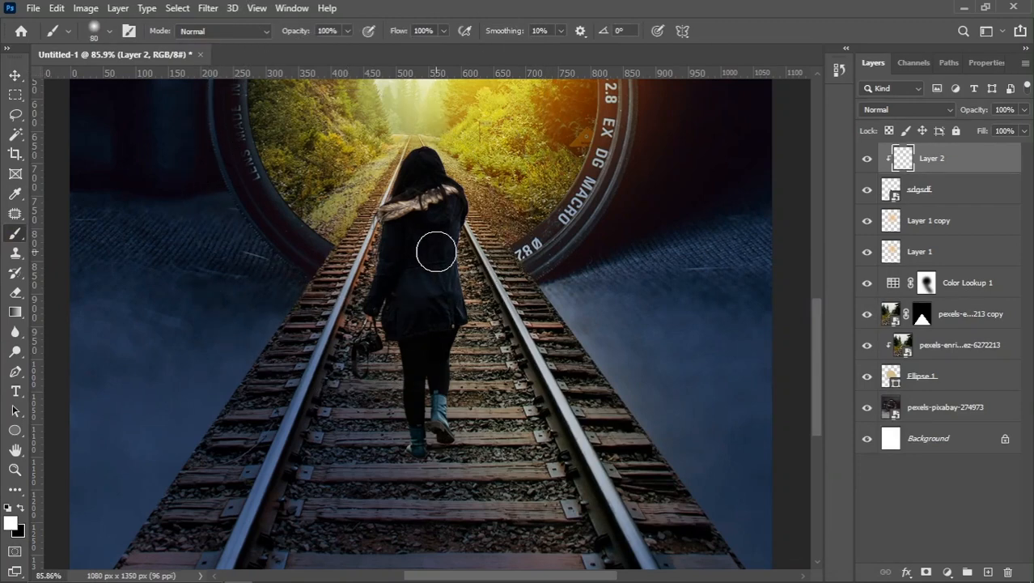
pyautogui.press('[')
pyautogui.press('[')
pyautogui.moveTo(429, 135)
pyautogui.mouseDown()
pyautogui.moveTo(371, 196)
pyautogui.moveTo(380, 199)
pyautogui.moveTo(342, 308)
pyautogui.moveTo(348, 301)
pyautogui.moveTo(337, 379)
pyautogui.mouseUp()
pyautogui.press(']')
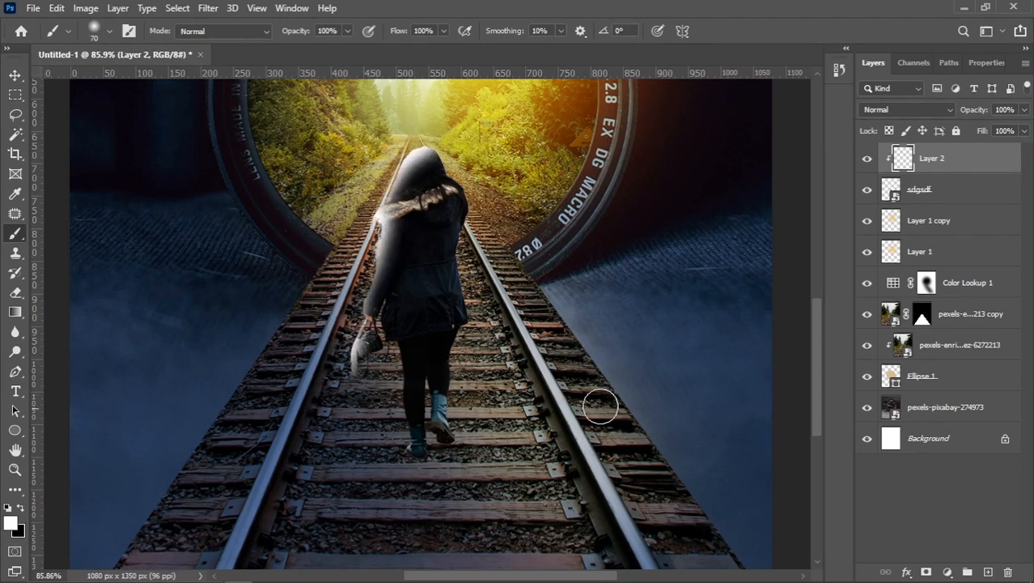
# Step: Set the clipped white light layer's blend mode to Overlay and compare the woman with and without it
pyautogui.click(905, 111)
pyautogui.press('Down')
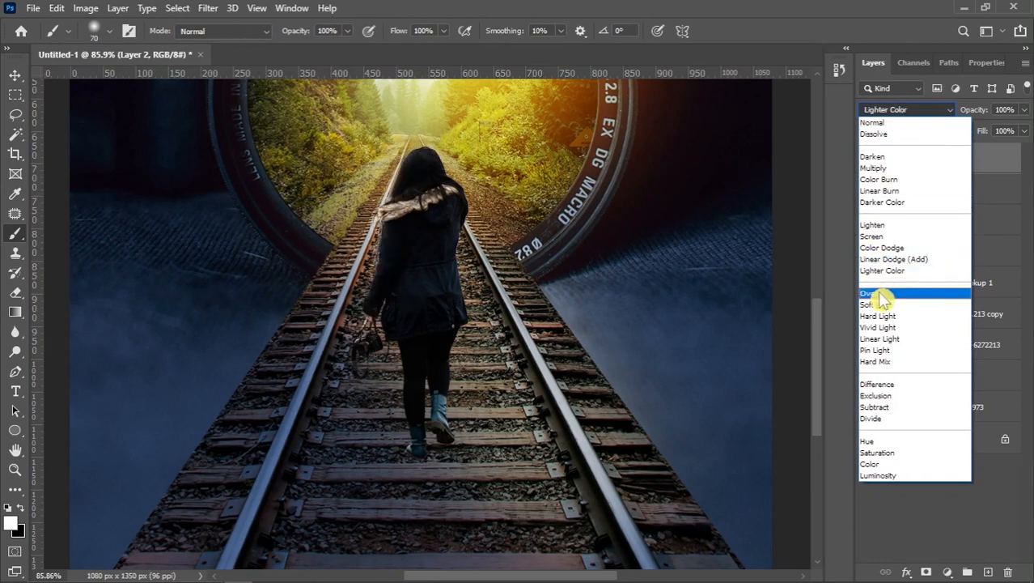
pyautogui.click(882, 293)
pyautogui.click(866, 161)
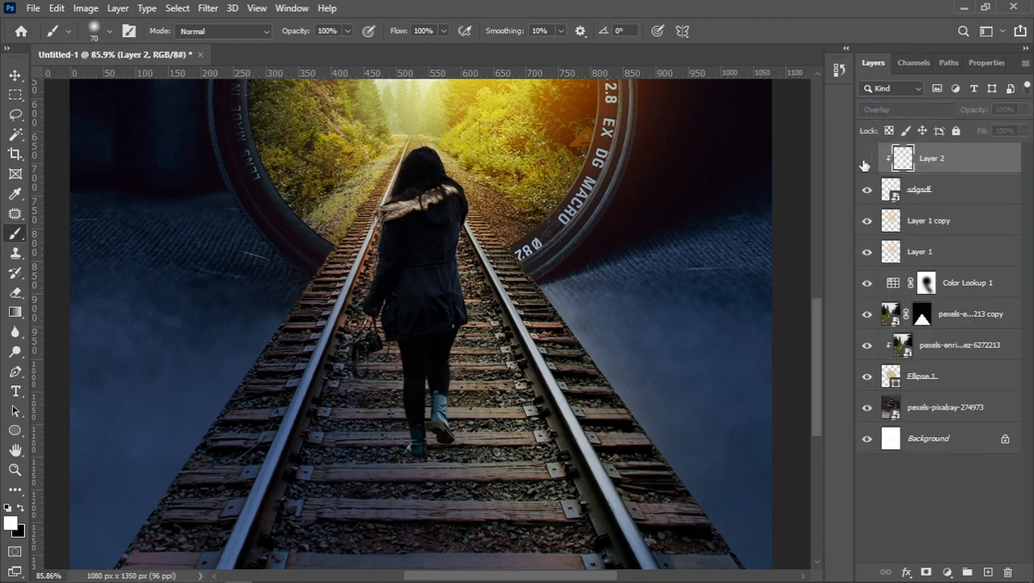
pyautogui.click(867, 161)
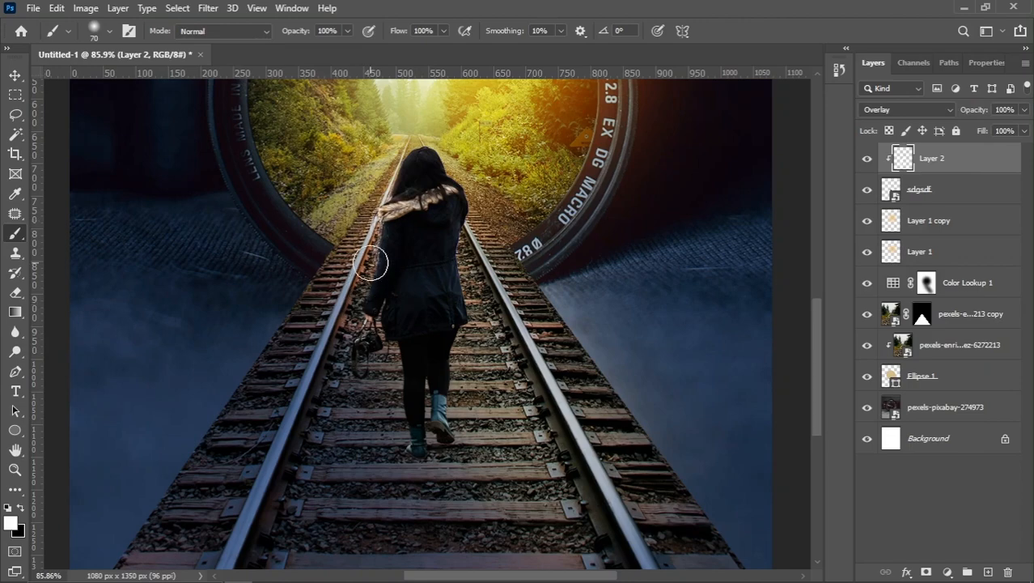
pyautogui.click(867, 162)
pyautogui.click(866, 161)
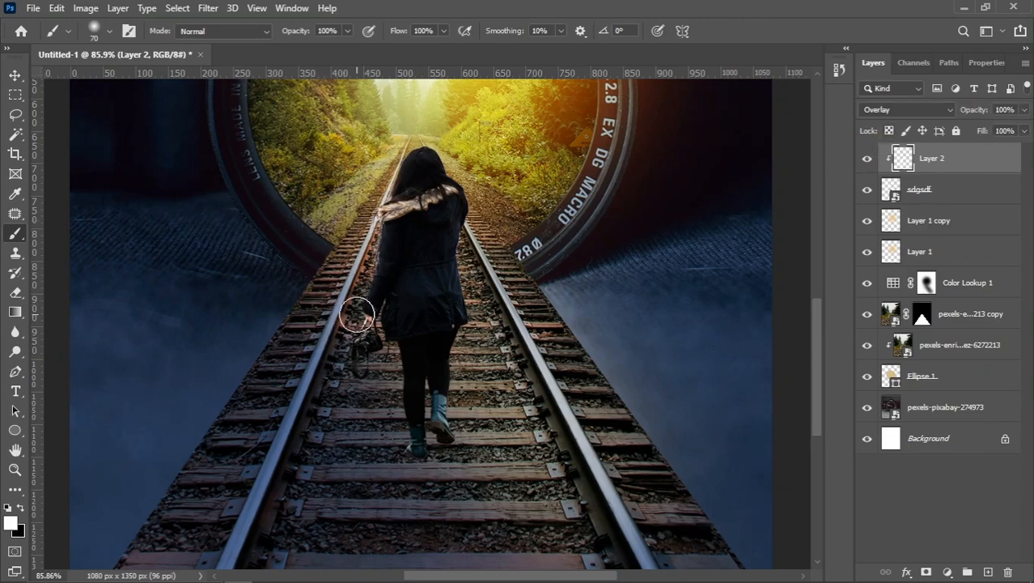
# Step: Duplicate the woman's sdgsdf layer and clip the Layer 2 light layer to the copy
pyautogui.scroll(-5, 358, 312)
pyautogui.scroll(-3, 411, 347)
pyautogui.scroll(2, 413, 350)
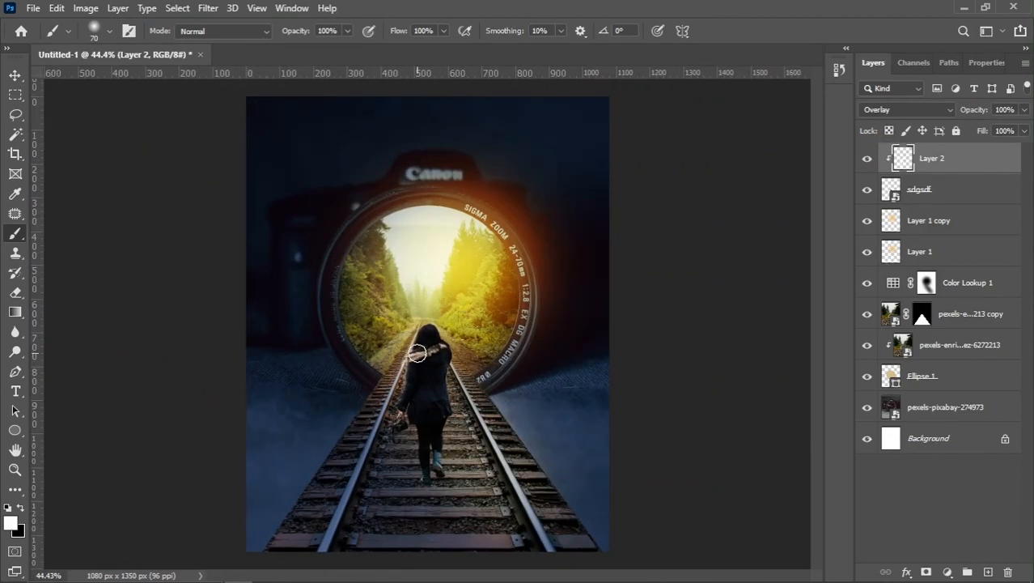
pyautogui.press('v')
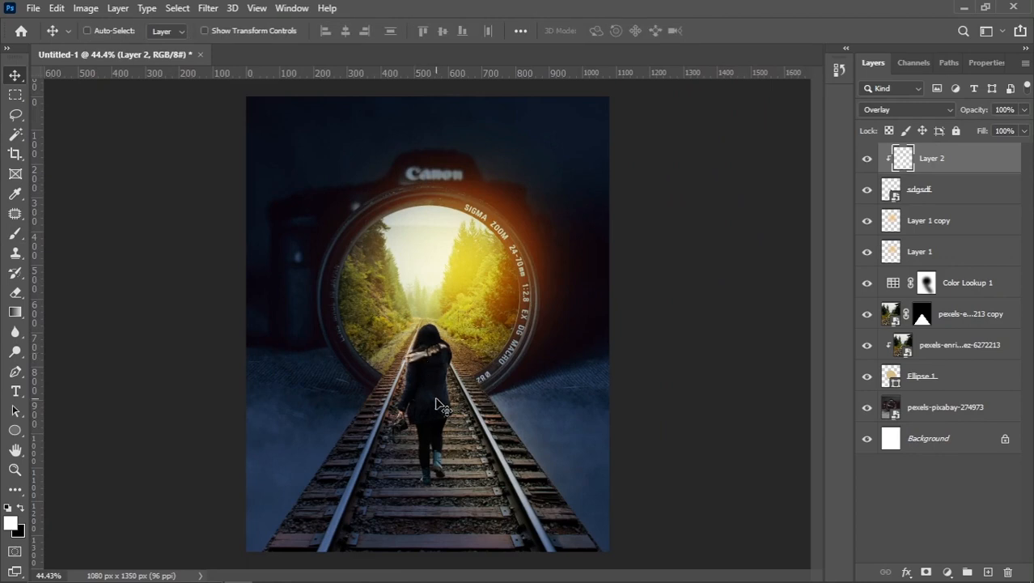
pyautogui.scroll(1, 435, 398)
pyautogui.moveTo(435, 404); pyautogui.dragTo(439, 343)
pyautogui.scroll(1, 443, 398)
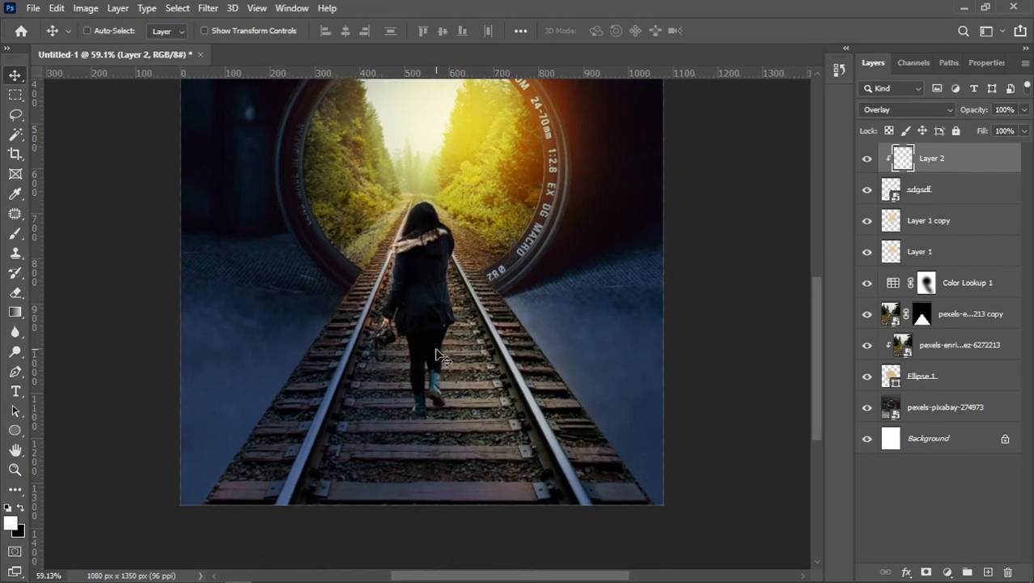
pyautogui.rightClick(425, 291)
pyautogui.click(986, 202)
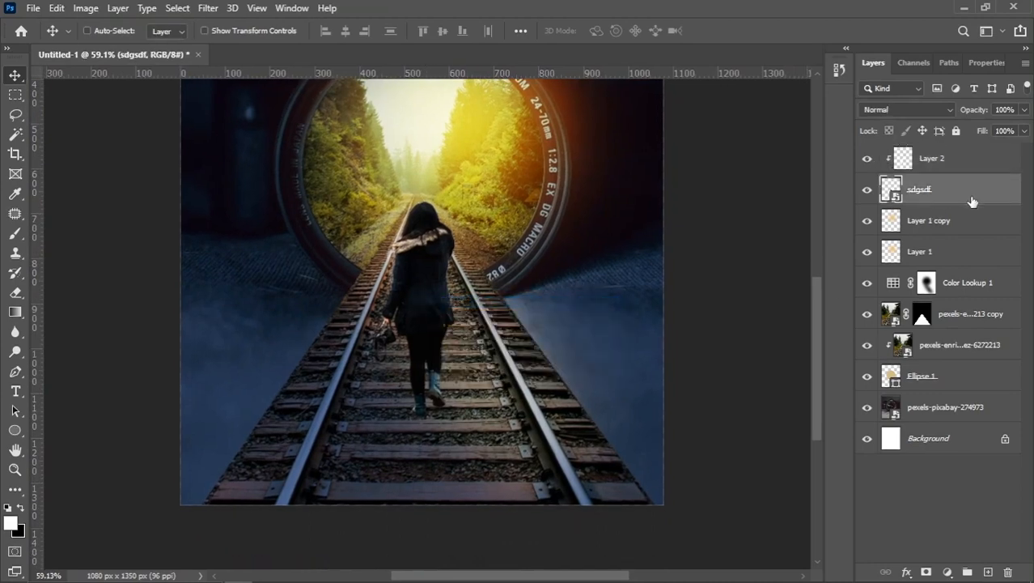
pyautogui.moveTo(971, 201); pyautogui.dragTo(987, 573)
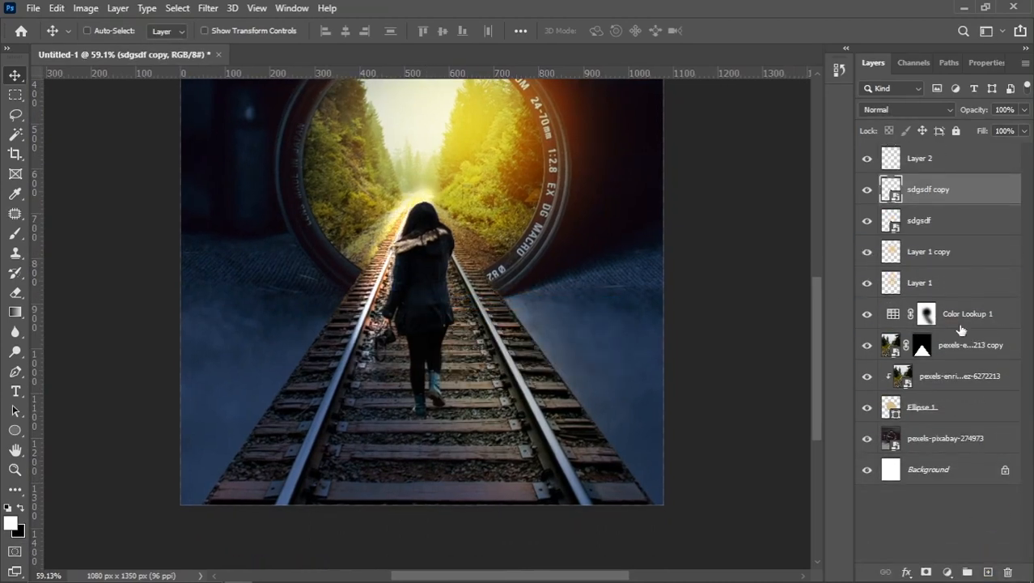
pyautogui.click(933, 159)
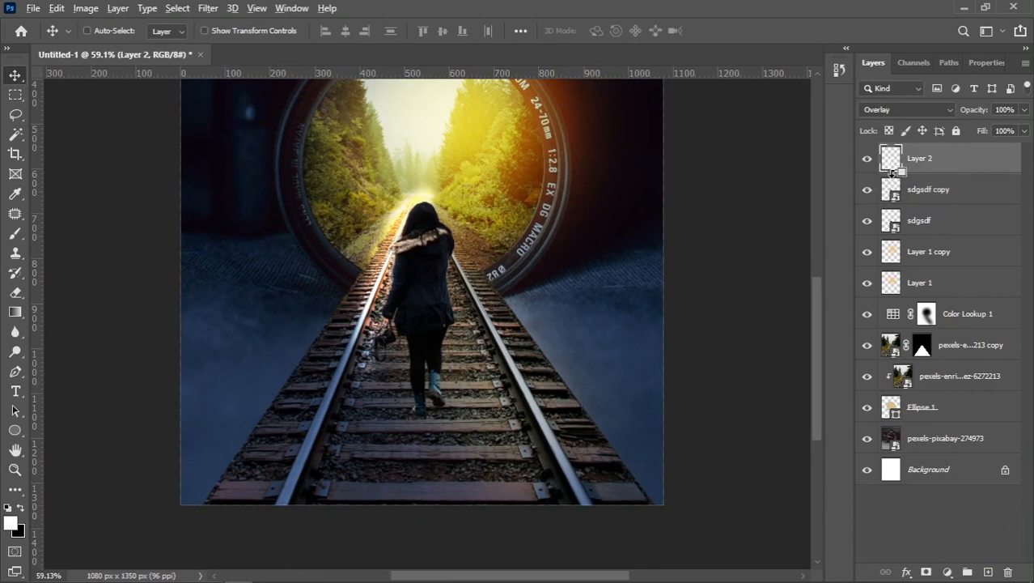
pyautogui.keyDown('alt'); pyautogui.click(897, 174); pyautogui.keyUp('alt')
# Step: Group the woman's copy with its clipped light layer and rename the group "girl"
pyautogui.keyDown('ctrl'); pyautogui.click(955, 190); pyautogui.keyUp('ctrl')
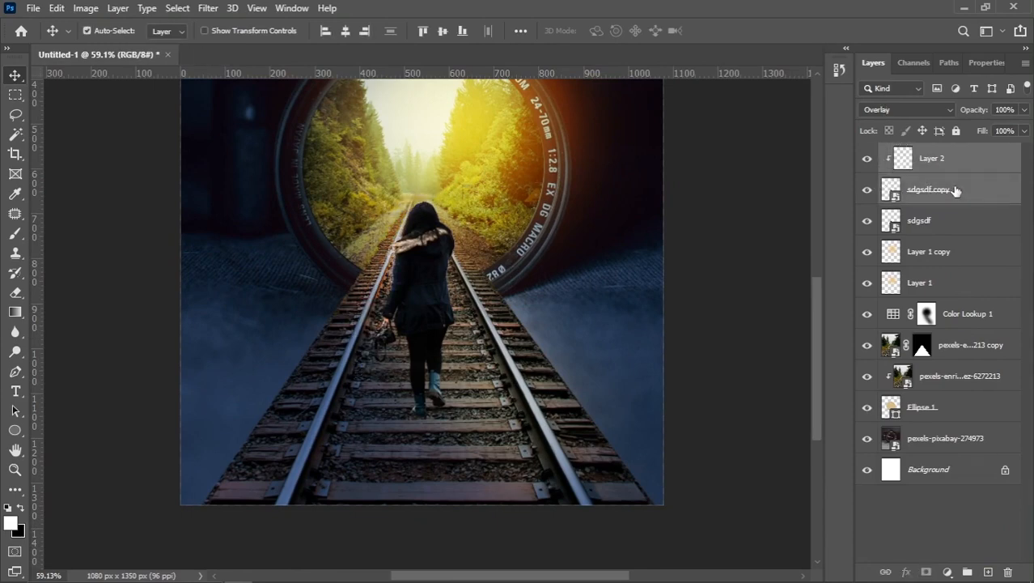
pyautogui.hotkey('ctrl', 'g')
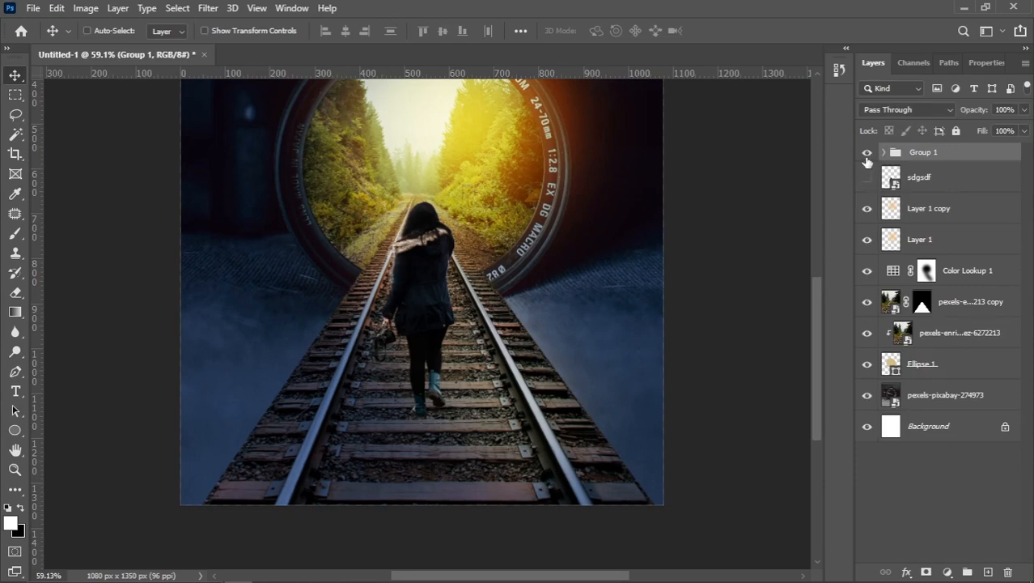
pyautogui.click(867, 154)
pyautogui.click(867, 153)
pyautogui.doubleClick(926, 152)
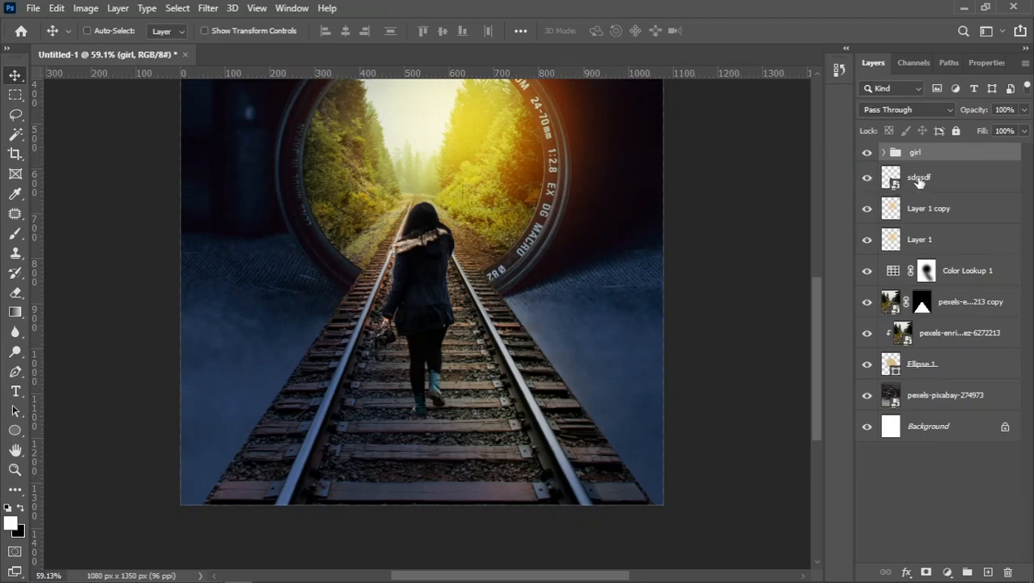
# Step: Rasterize the original sdgsdf layer below the group and apply a black Color Overlay at 100% opacity
pyautogui.rightClick(972, 181)
pyautogui.click(847, 296)
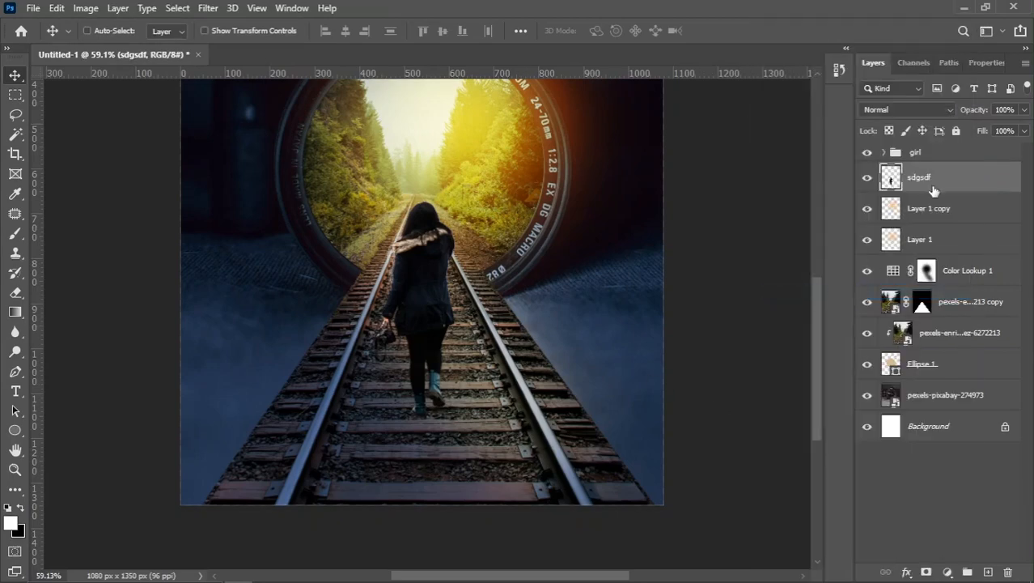
pyautogui.rightClick(944, 180)
pyautogui.click(793, 63)
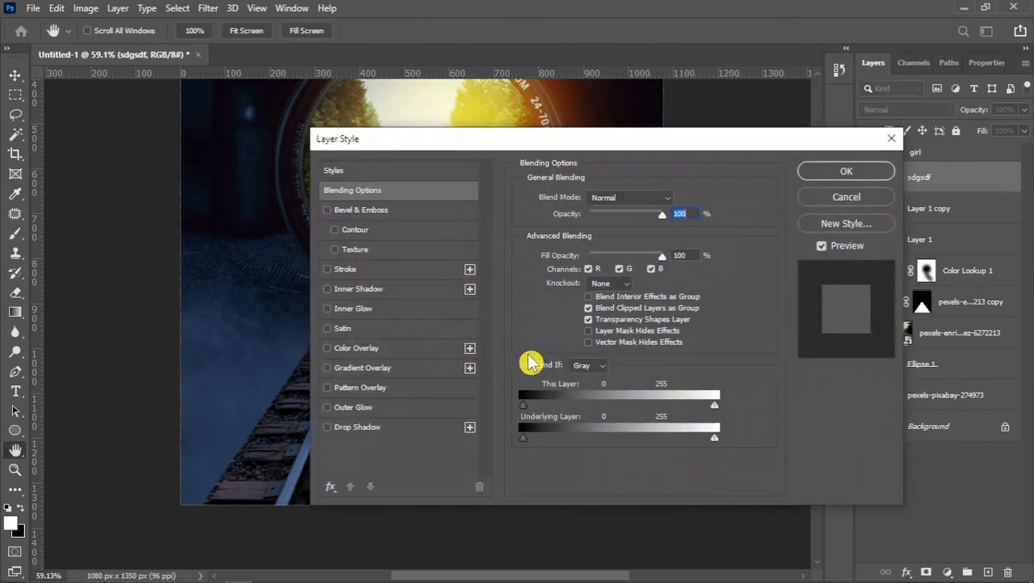
pyautogui.click(356, 348)
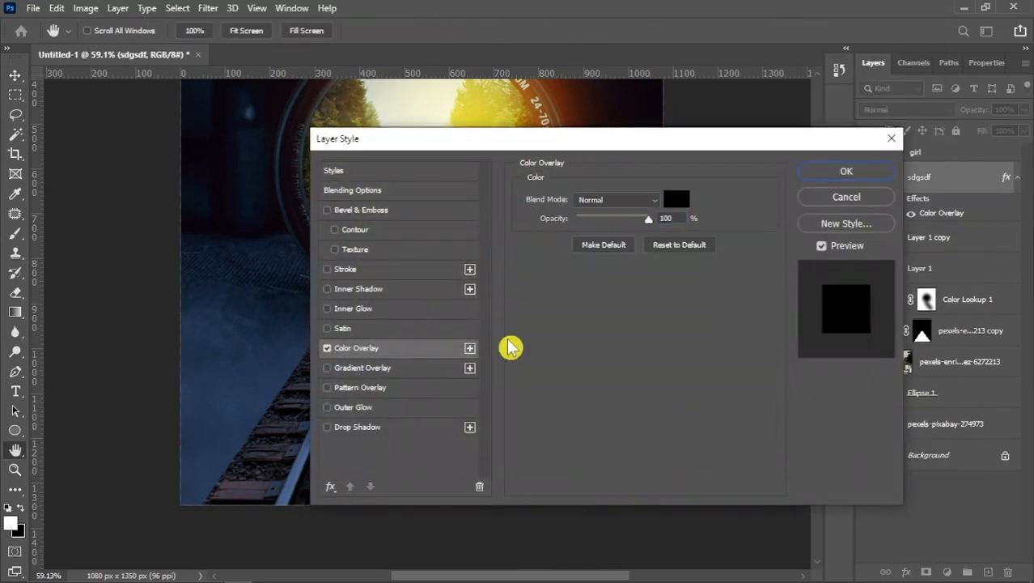
pyautogui.click(819, 171)
# Step: Convert the black sdgsdf silhouette to a smart object and flip it vertically with Free Transform
pyautogui.rightClick(965, 190)
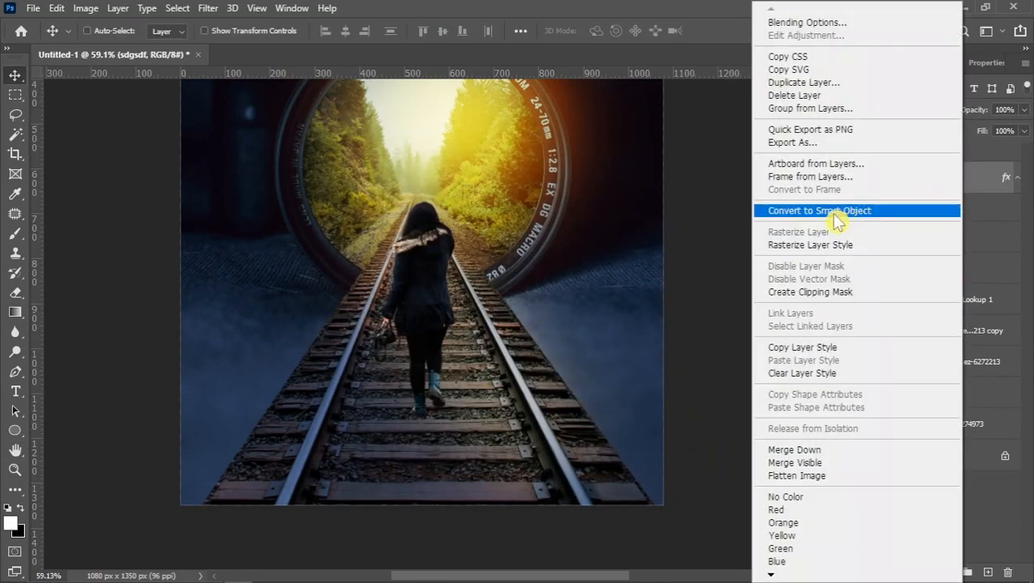
pyautogui.click(837, 222)
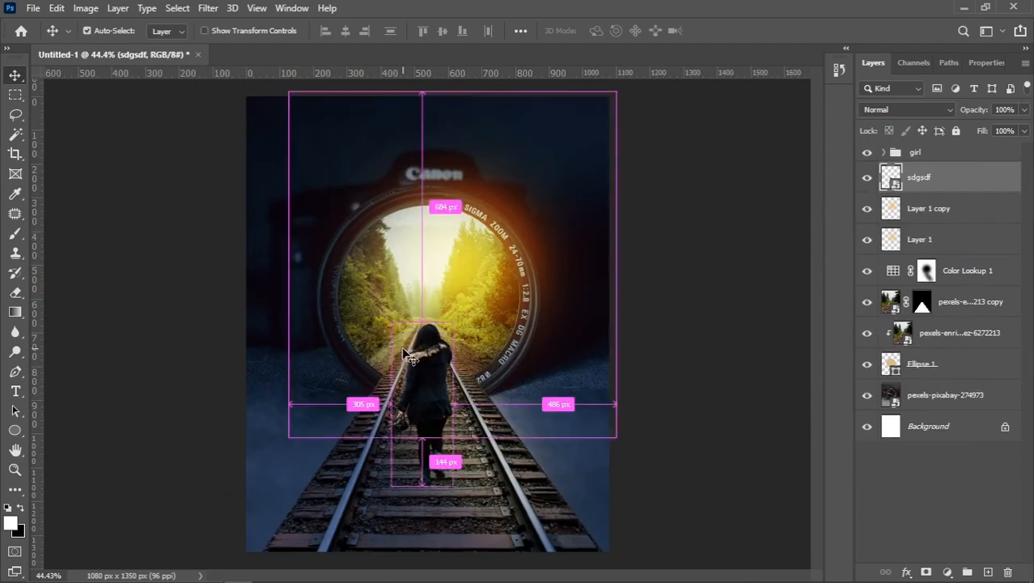
pyautogui.hotkey('ctrl', 't')
pyautogui.rightClick(420, 318)
pyautogui.click(477, 564)
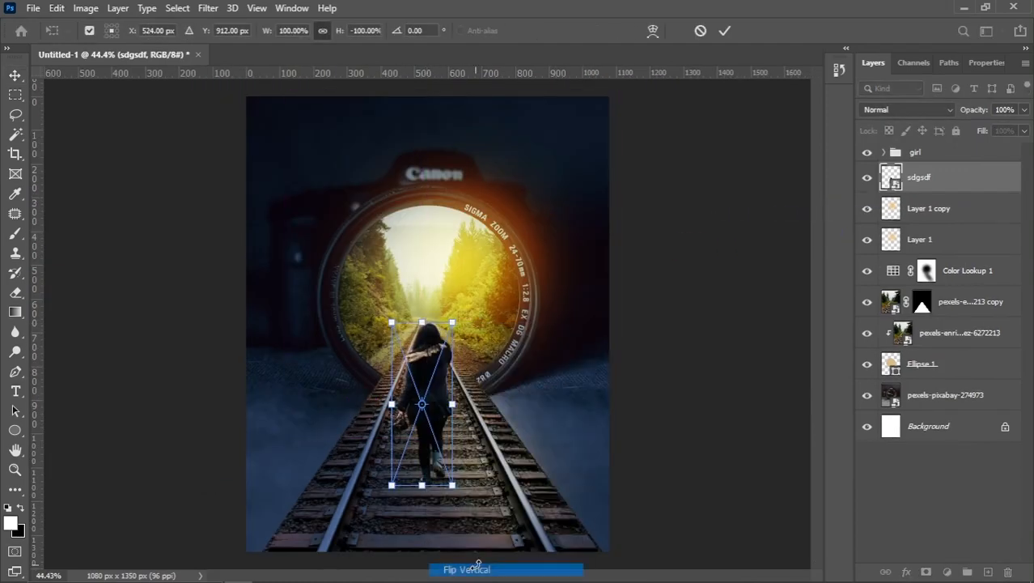
# Step: Move the flipped silhouette straight down to Y 1330 px so it meets the woman's feet as a shadow
pyautogui.moveTo(430, 370); pyautogui.dragTo(433, 500)
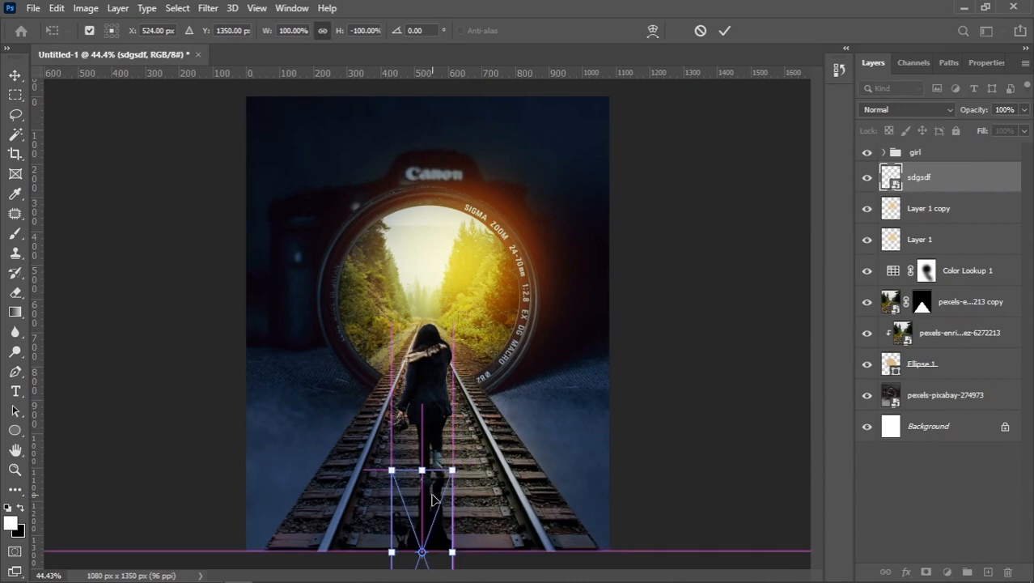
pyautogui.scroll(3, 433, 500)
pyautogui.hotkey('shift', 'Up')
pyautogui.hotkey('shift', 'Up')
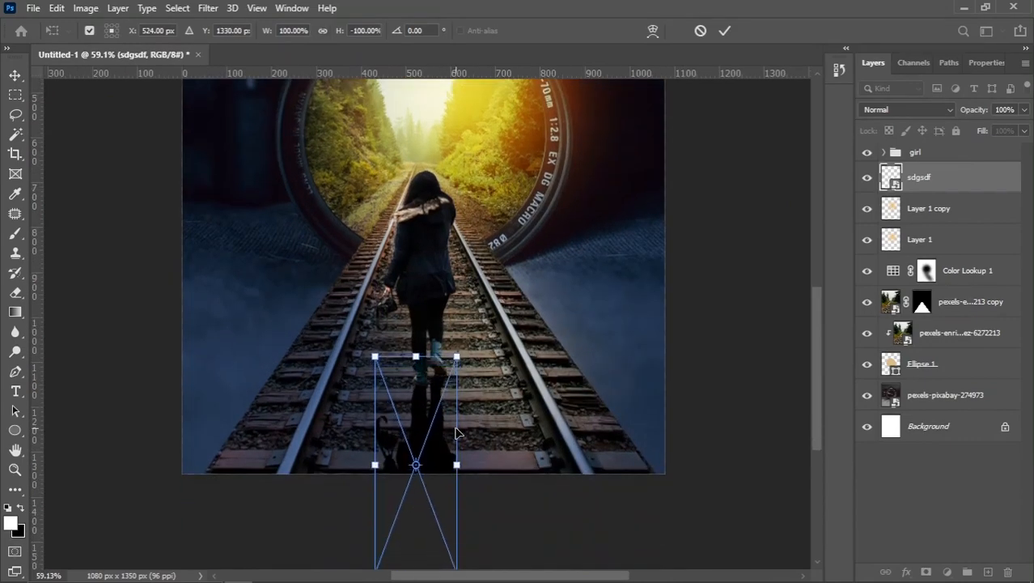
pyautogui.scroll(-3, 430, 479)
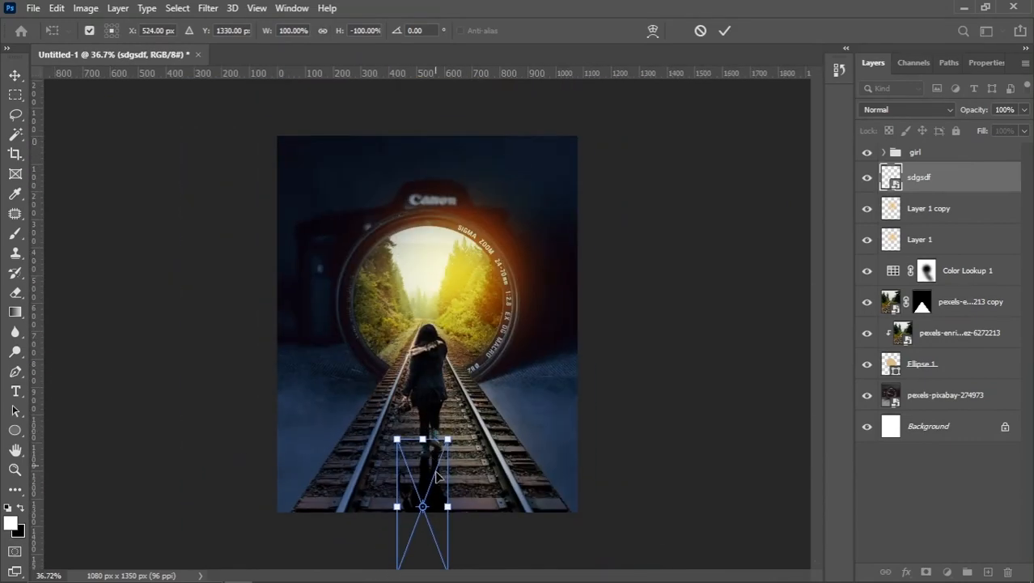
pyautogui.scroll(1, 437, 479)
pyautogui.scroll(2, 426, 369)
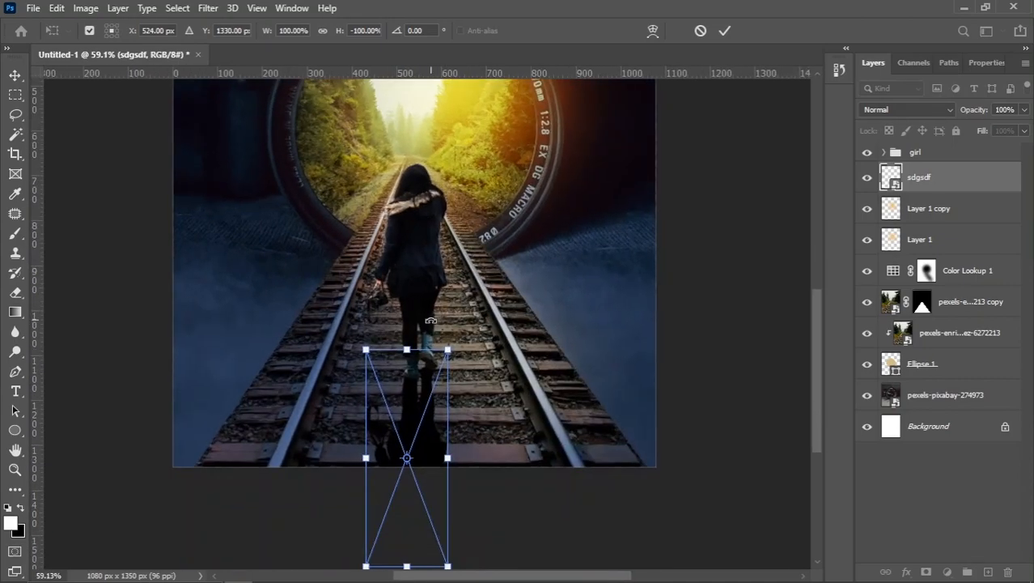
# Step: Warp the shadow so it widens away from the woman's feet toward the image's lower edge and apply the transform
pyautogui.rightClick(435, 450)
pyautogui.click(465, 351)
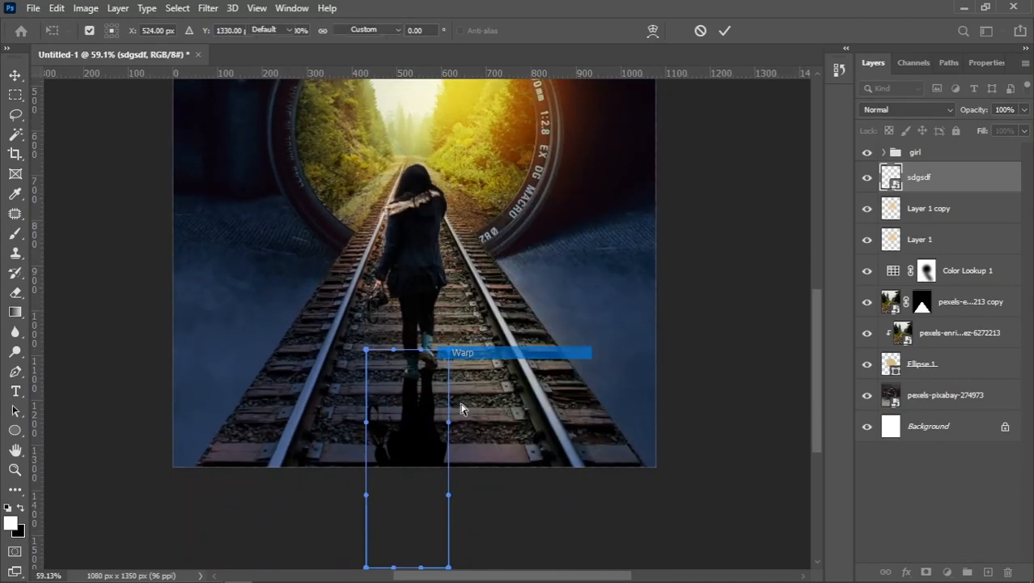
pyautogui.scroll(-3, 431, 508)
pyautogui.moveTo(432, 484)
pyautogui.mouseDown()
pyautogui.moveTo(453, 482)
pyautogui.moveTo(441, 491)
pyautogui.mouseUp()
pyautogui.moveTo(377, 485)
pyautogui.mouseDown()
pyautogui.moveTo(373, 497)
pyautogui.moveTo(368, 487)
pyautogui.mouseUp()
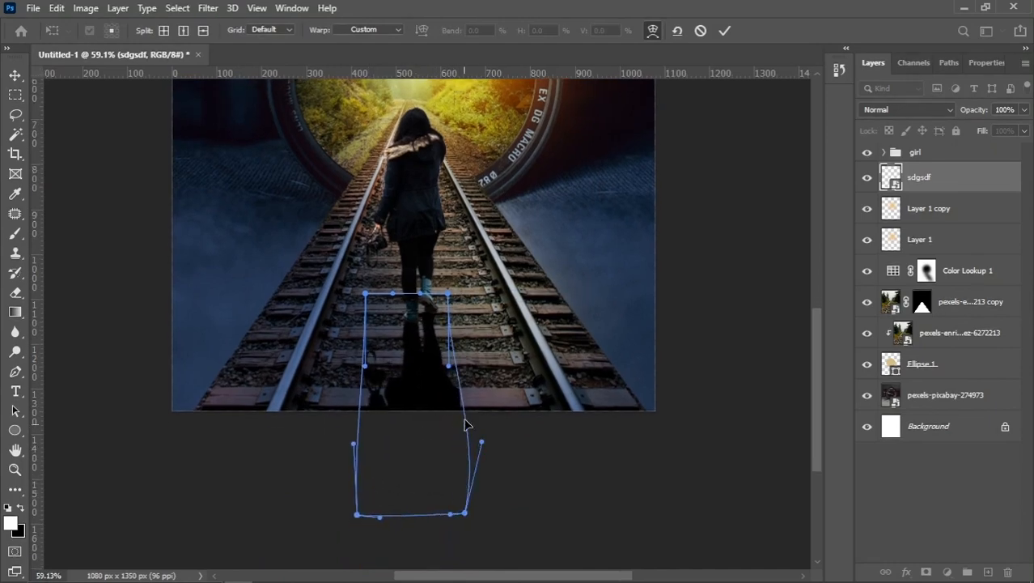
pyautogui.moveTo(437, 366); pyautogui.dragTo(438, 378)
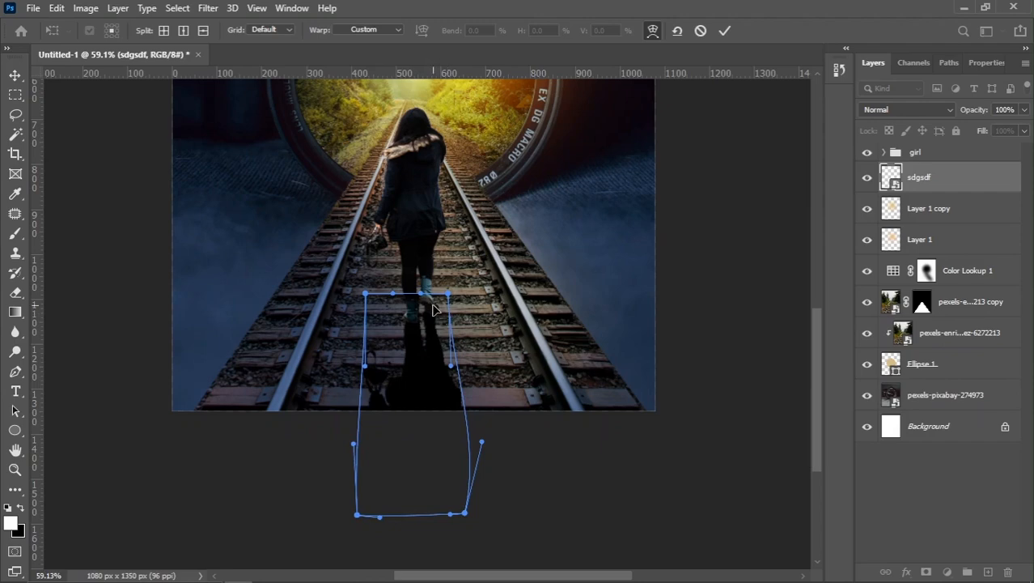
pyautogui.press('Return')
pyautogui.hotkey('ctrl', '0')
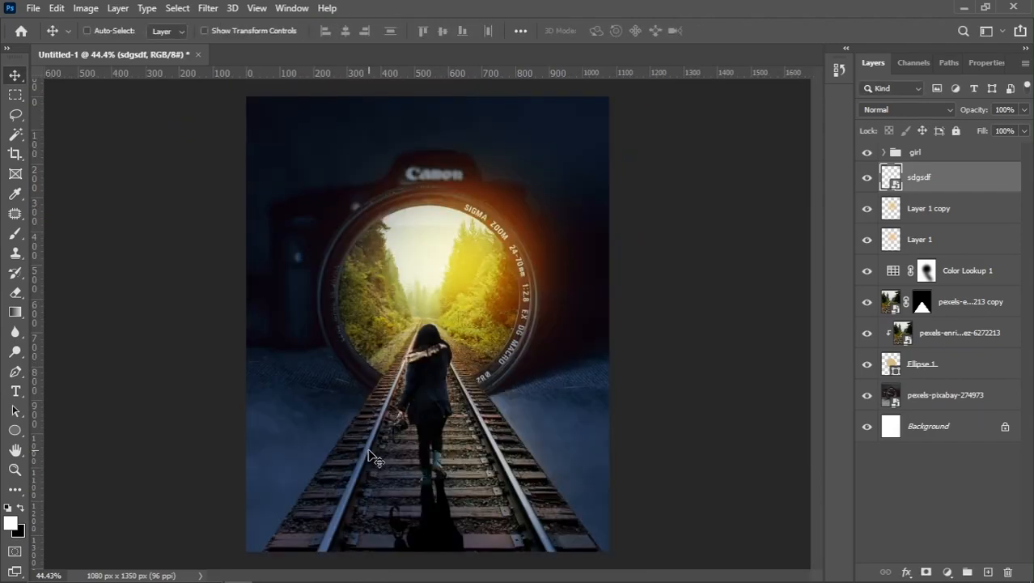
# Step: Apply a 24 px Tilt-Shift blur to the shadow layer, with the focus band centred on the woman's legs
pyautogui.scroll(1, 421, 514)
pyautogui.moveTo(427, 495); pyautogui.dragTo(426, 475)
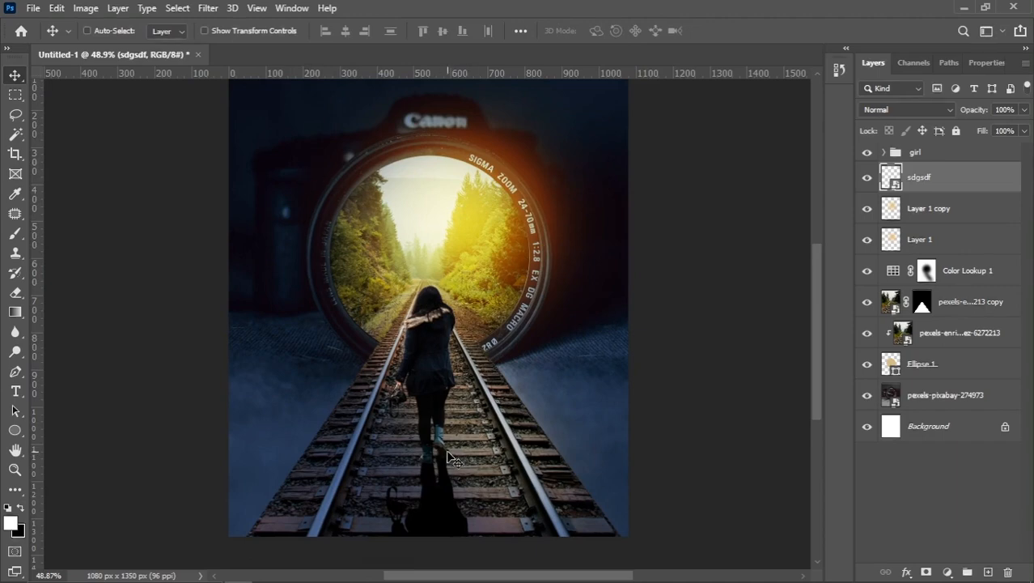
pyautogui.click(208, 13)
pyautogui.moveTo(245, 198)
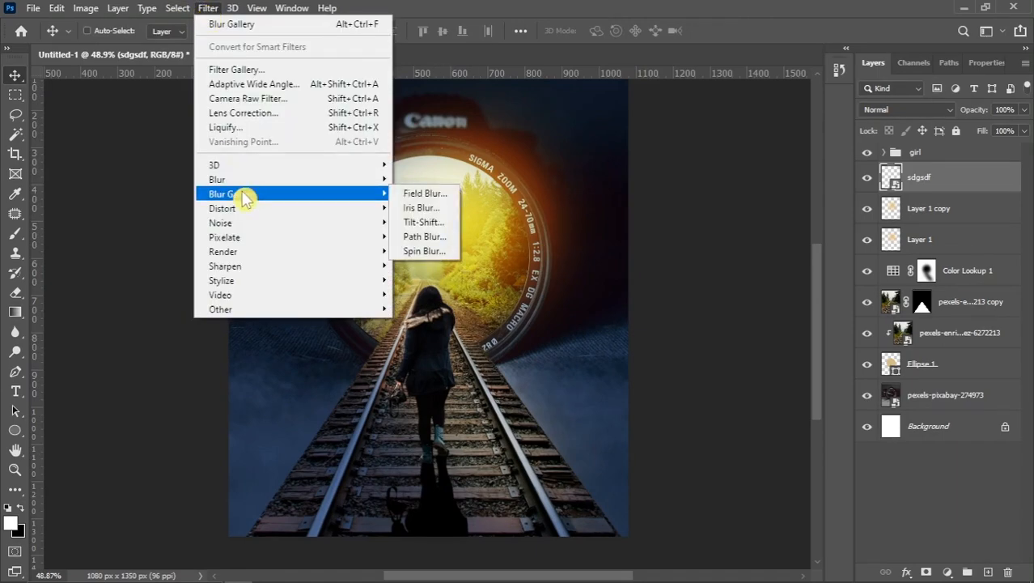
pyautogui.click(433, 222)
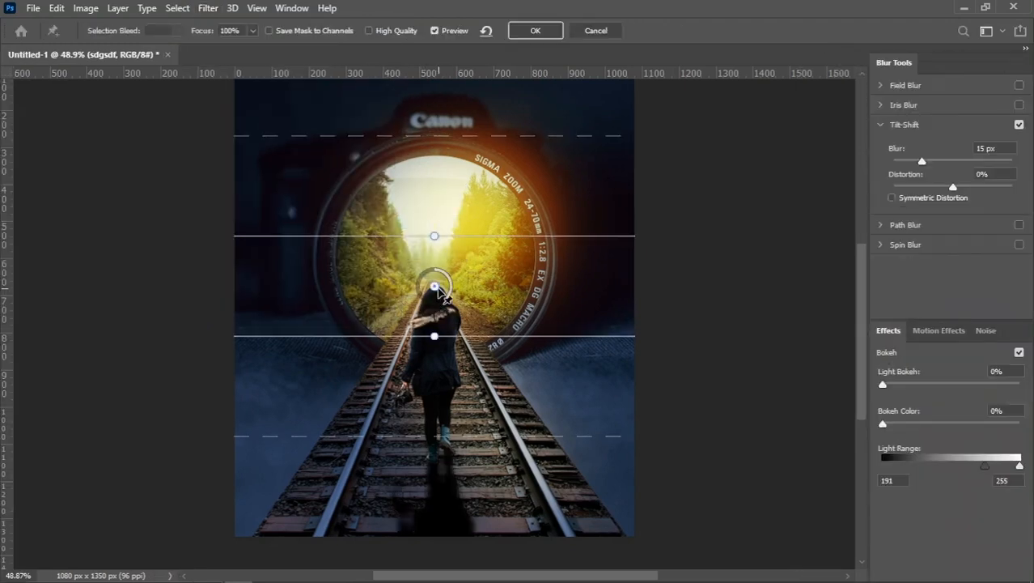
pyautogui.moveTo(436, 308); pyautogui.dragTo(434, 420)
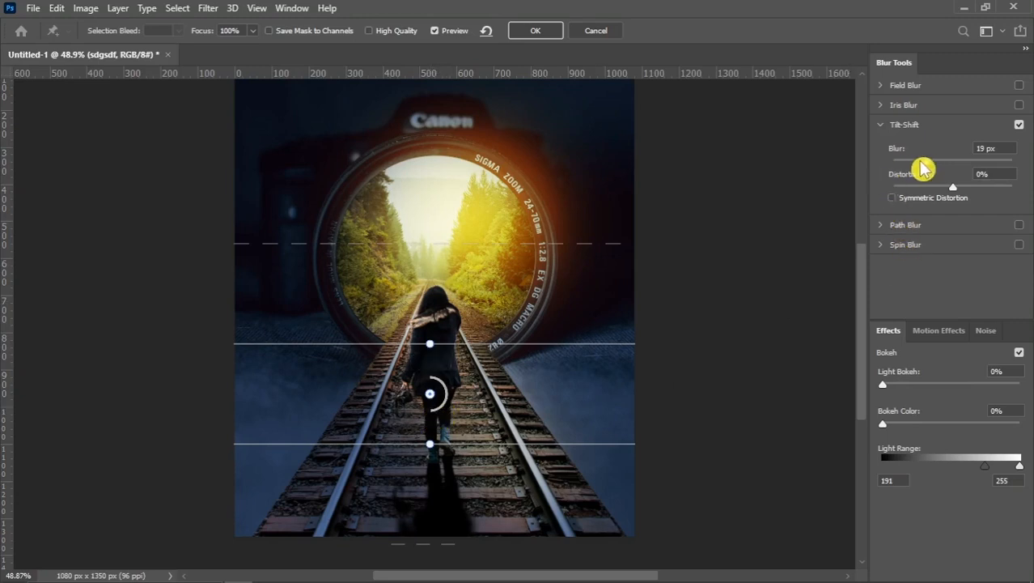
pyautogui.moveTo(930, 163); pyautogui.dragTo(934, 173)
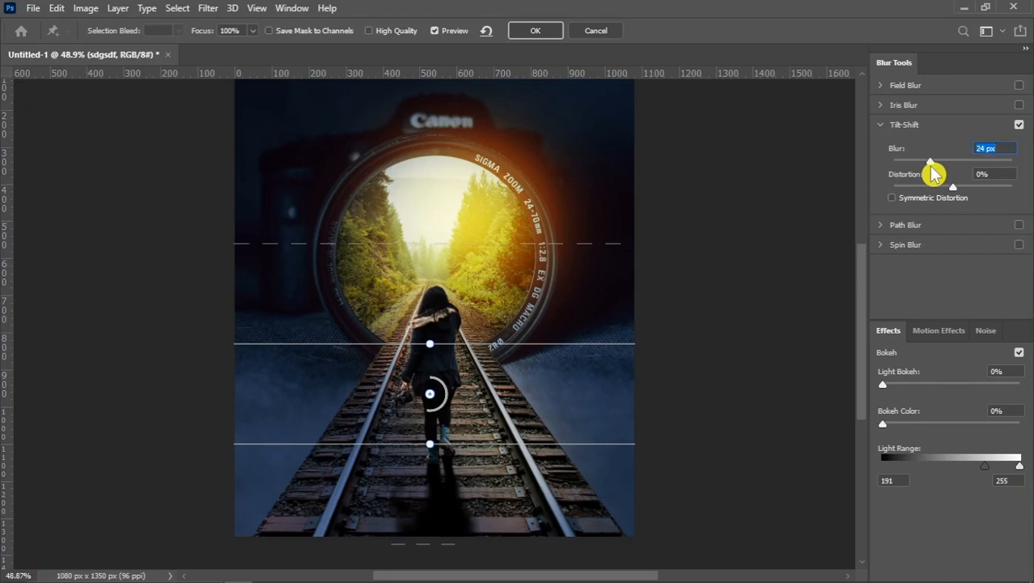
pyautogui.click(536, 32)
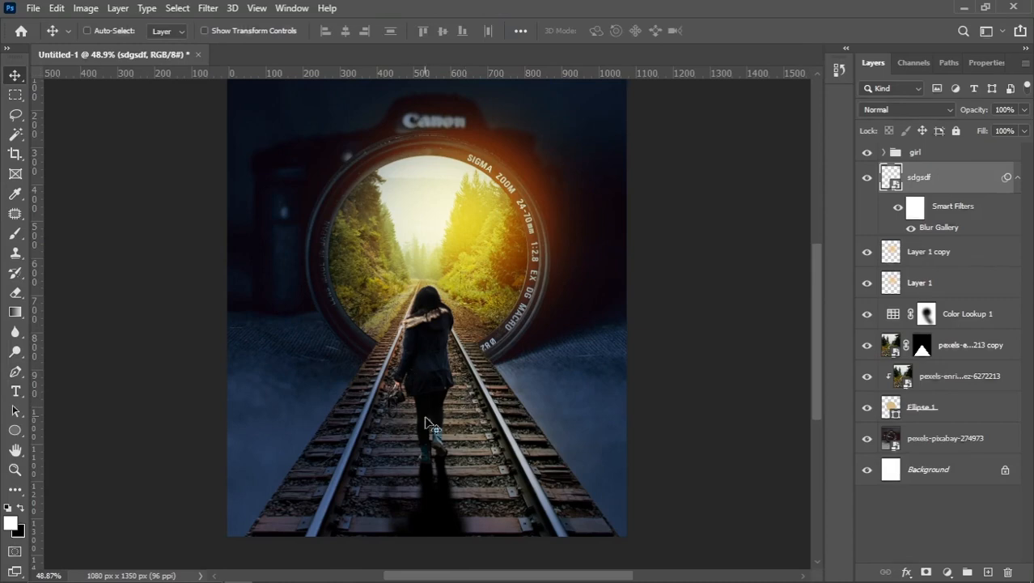
# Step: Add a layer mask to the blurred sdgsdf shadow layer
pyautogui.scroll(3, 441, 433)
pyautogui.moveTo(442, 433); pyautogui.dragTo(433, 327)
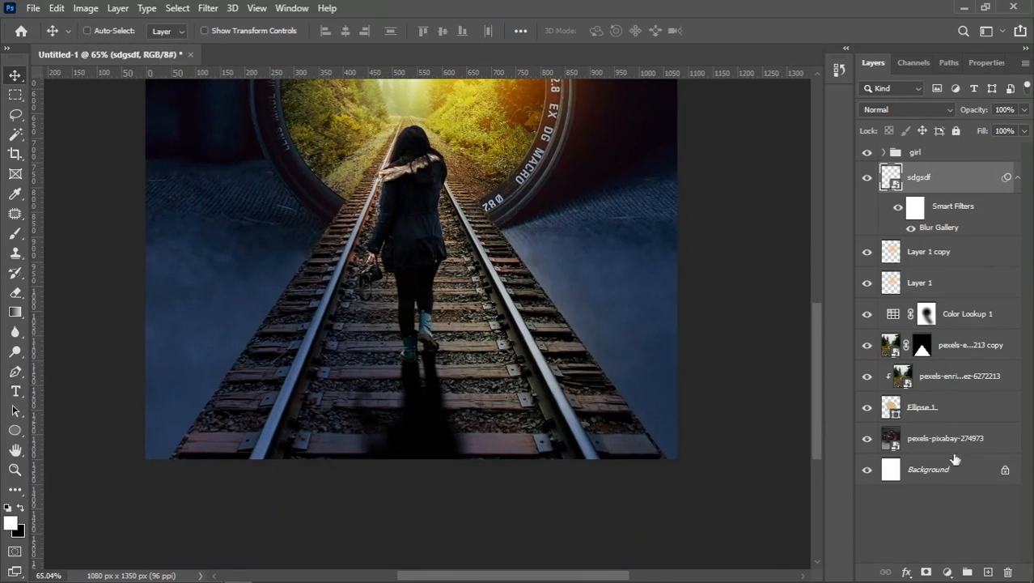
pyautogui.click(926, 572)
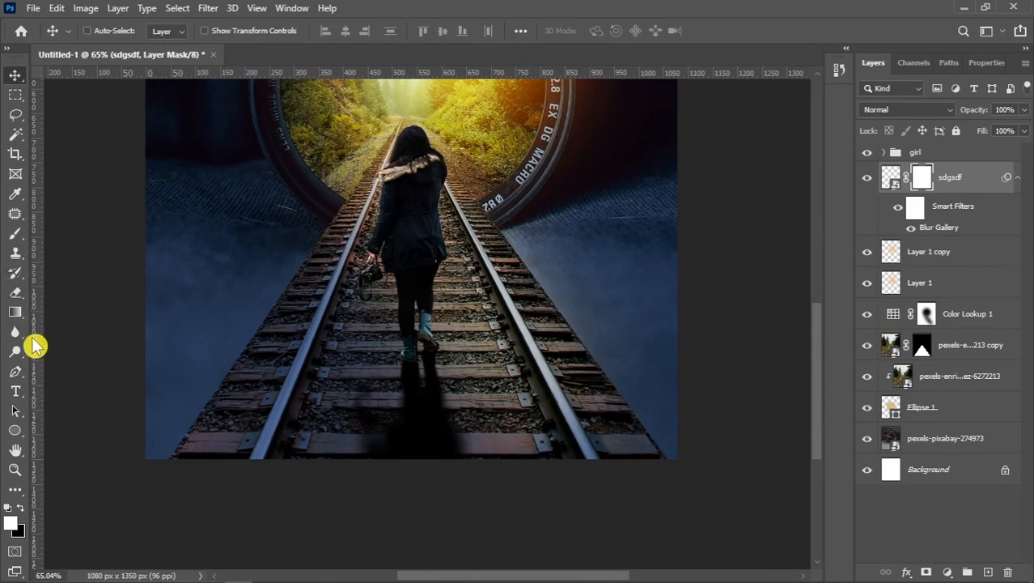
# Step: Fade the far end of the shadow on its mask with a large soft eraser at 27% opacity and 35% flow
pyautogui.click(16, 293)
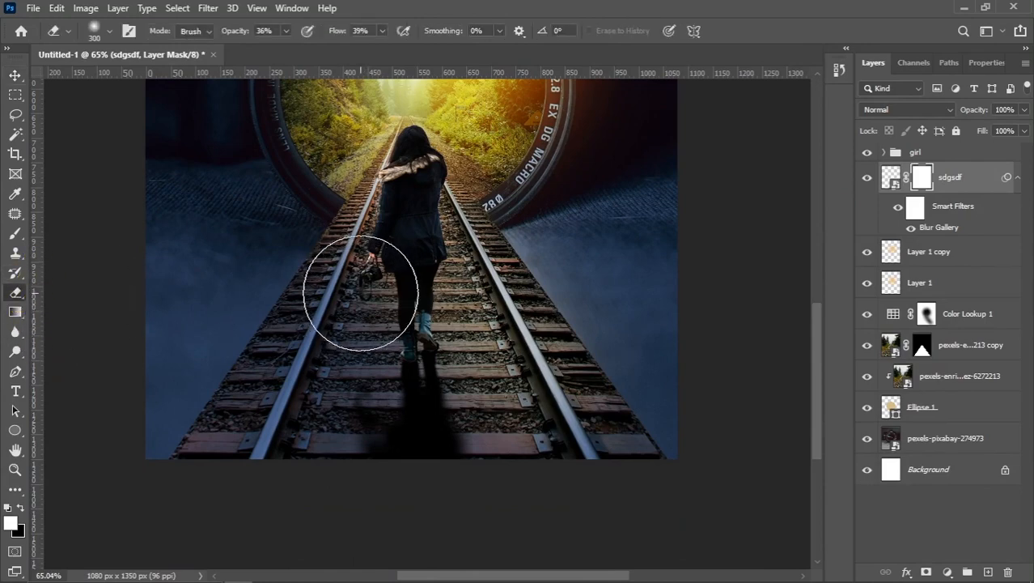
pyautogui.press('[')
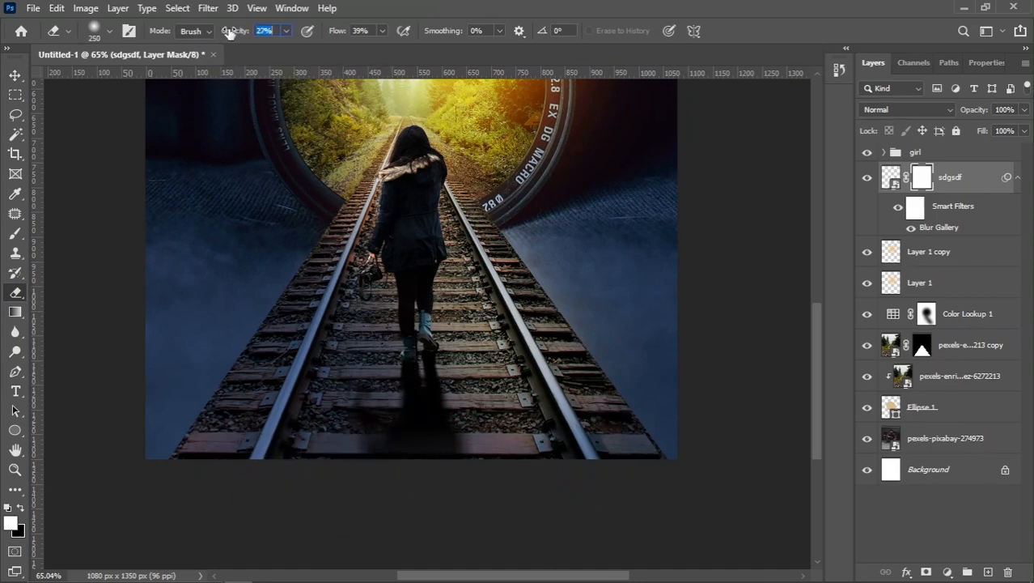
pyautogui.moveTo(325, 35); pyautogui.dragTo(325, 36)
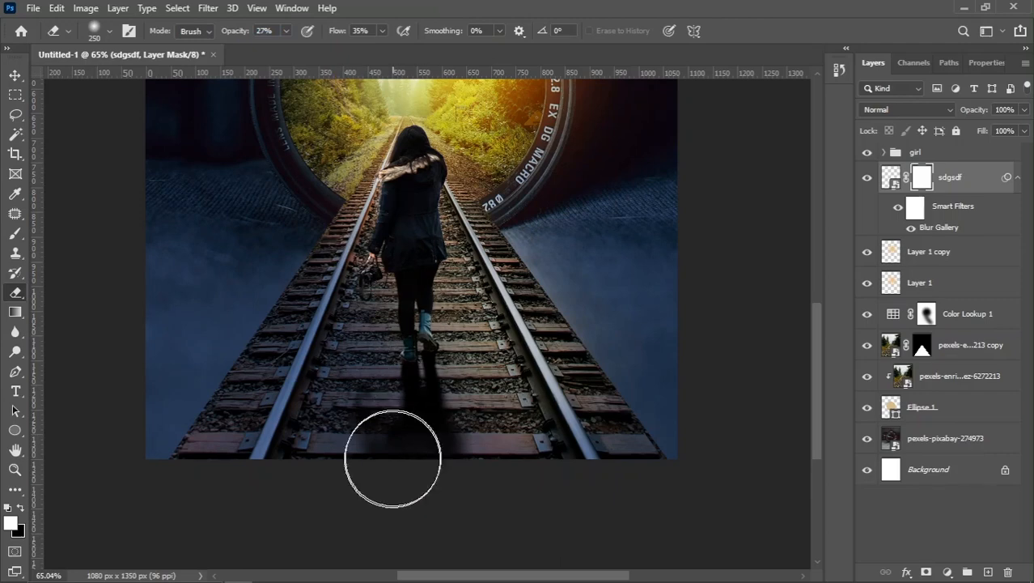
pyautogui.press(']')
pyautogui.press(']')
pyautogui.press(']')
pyautogui.moveTo(252, 464)
pyautogui.mouseDown()
pyautogui.moveTo(536, 448)
pyautogui.moveTo(472, 454)
pyautogui.moveTo(454, 444)
pyautogui.moveTo(624, 444)
pyautogui.moveTo(492, 439)
pyautogui.moveTo(420, 452)
pyautogui.mouseUp()
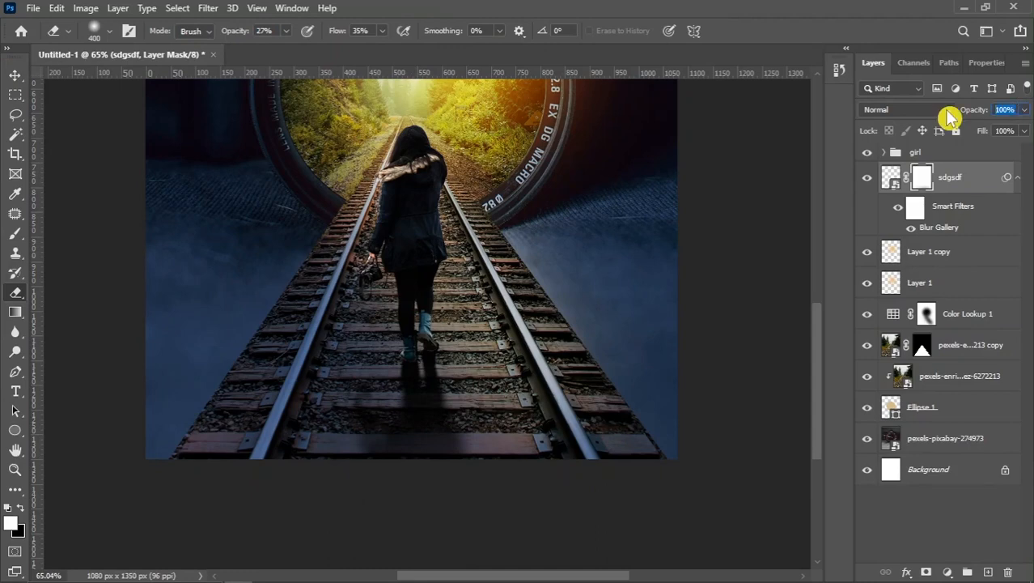
# Step: Lower the sdgsdf shadow layer's opacity to 80%
pyautogui.write('75')
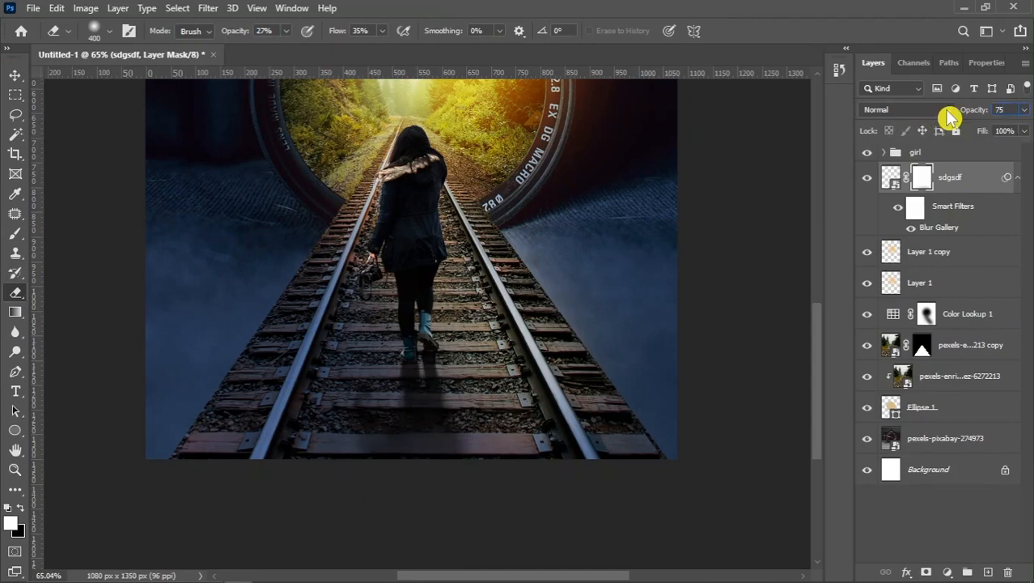
pyautogui.scroll(-1, 531, 370)
pyautogui.click(1004, 110)
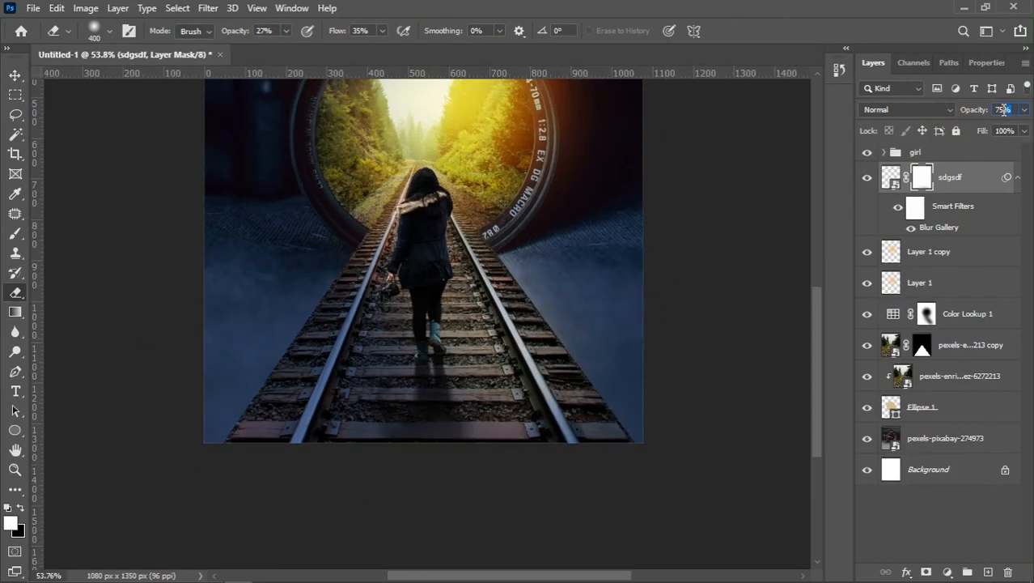
pyautogui.write('80')
pyautogui.click(15, 75)
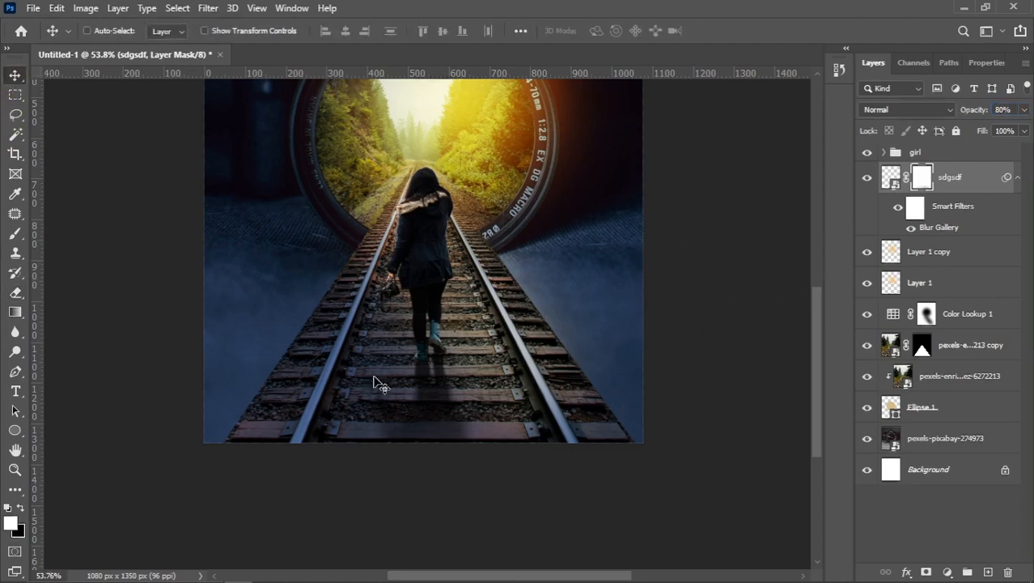
pyautogui.scroll(-2, 447, 491)
pyautogui.scroll(1, 448, 491)
pyautogui.scroll(1, 447, 491)
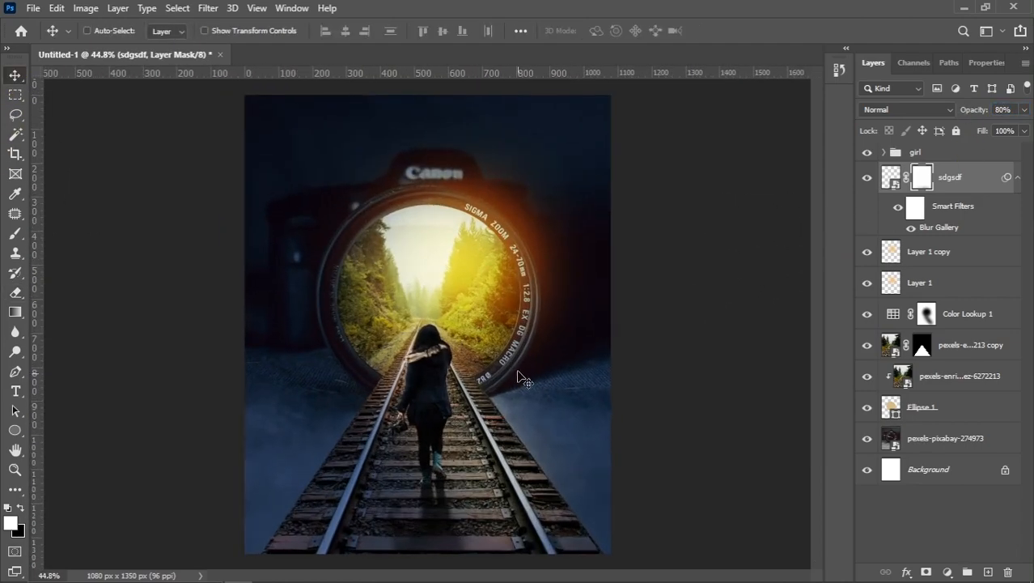
# Step: Duplicate the Layer 1 copy glow and move the duplicate down over the railway track around the woman
pyautogui.click(940, 280)
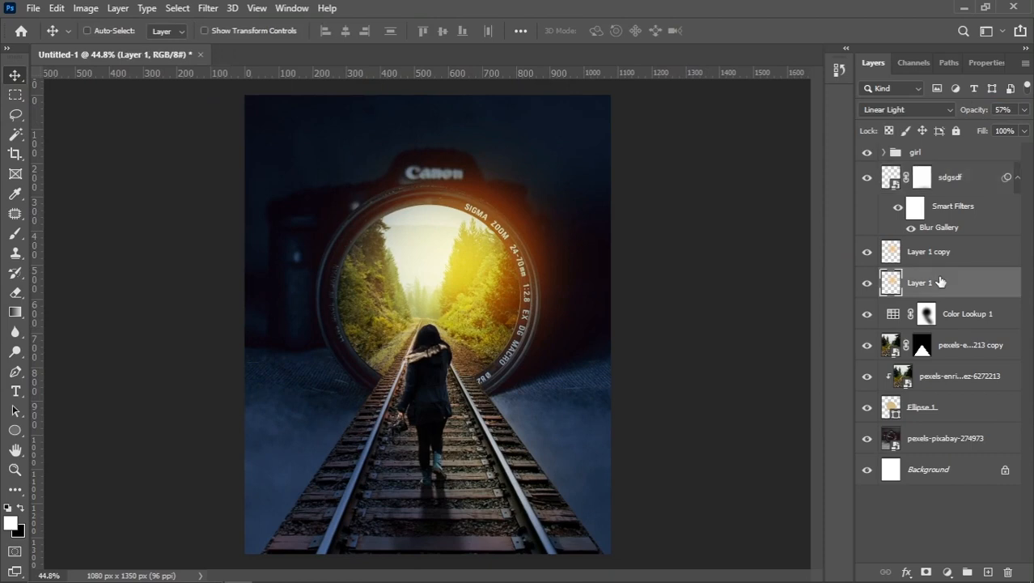
pyautogui.click(931, 260)
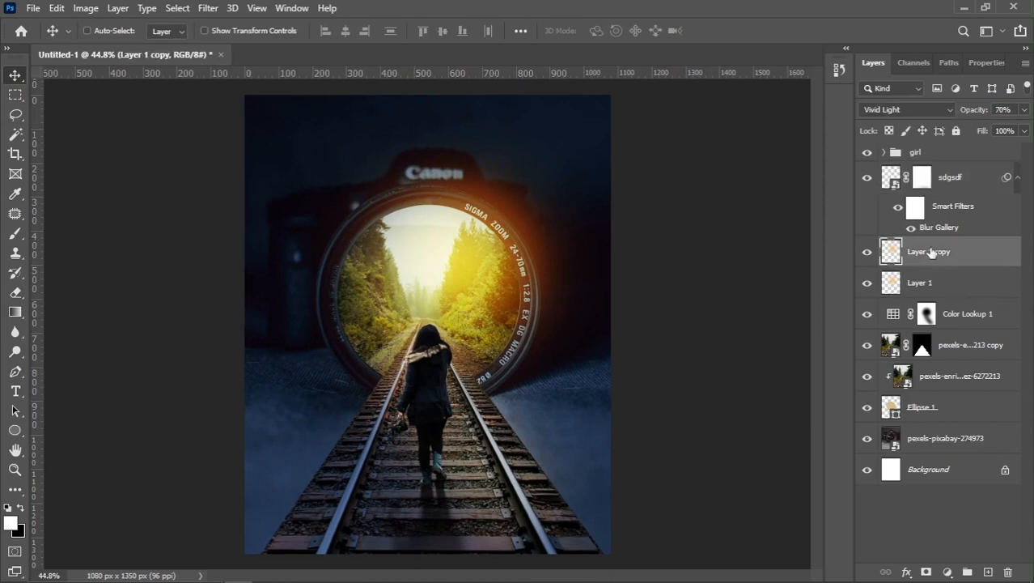
pyautogui.click(867, 252)
pyautogui.click(867, 251)
pyautogui.moveTo(952, 256); pyautogui.dragTo(988, 572)
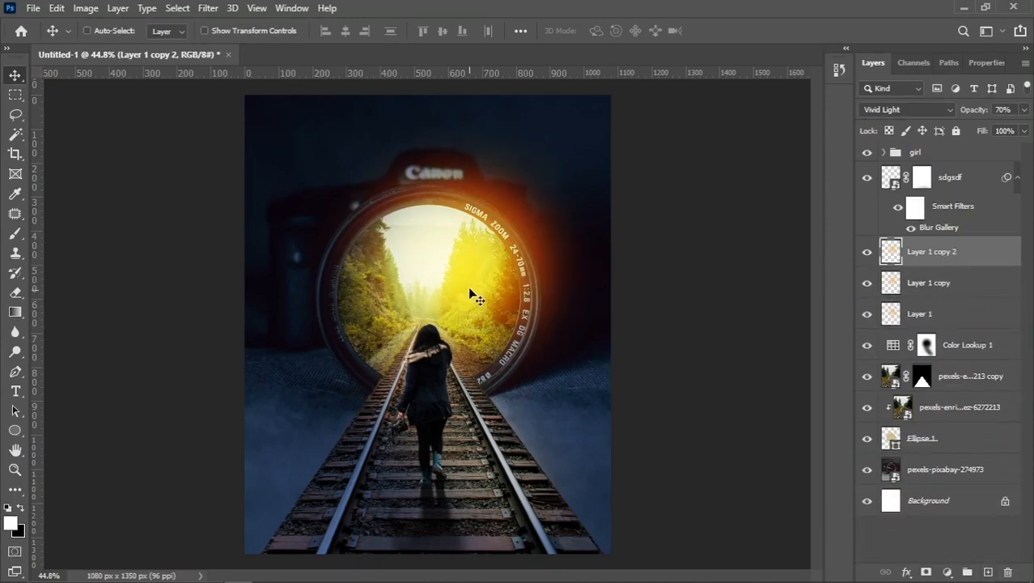
pyautogui.moveTo(469, 289); pyautogui.dragTo(451, 412)
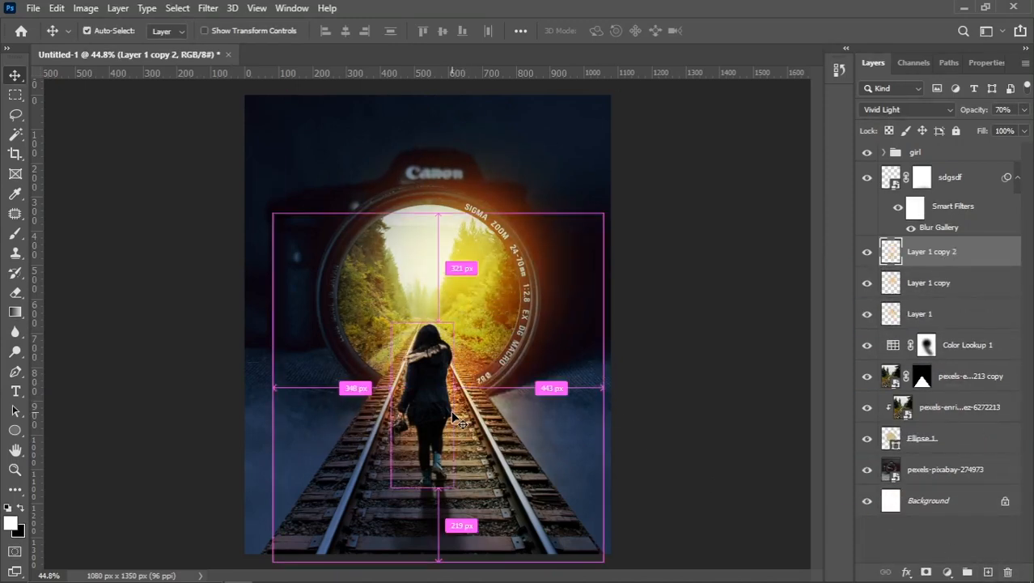
# Step: Free-transform the duplicated glow, lowering its top edge to the middle of the lens and reshaping its bottom edge
pyautogui.hotkey('ctrl', 't')
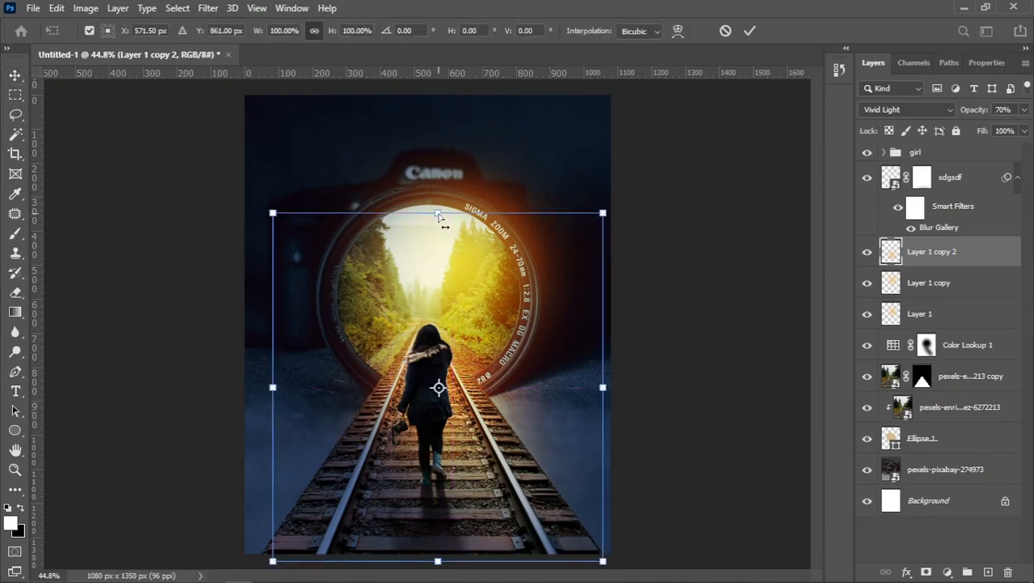
pyautogui.moveTo(438, 215); pyautogui.dragTo(436, 295)
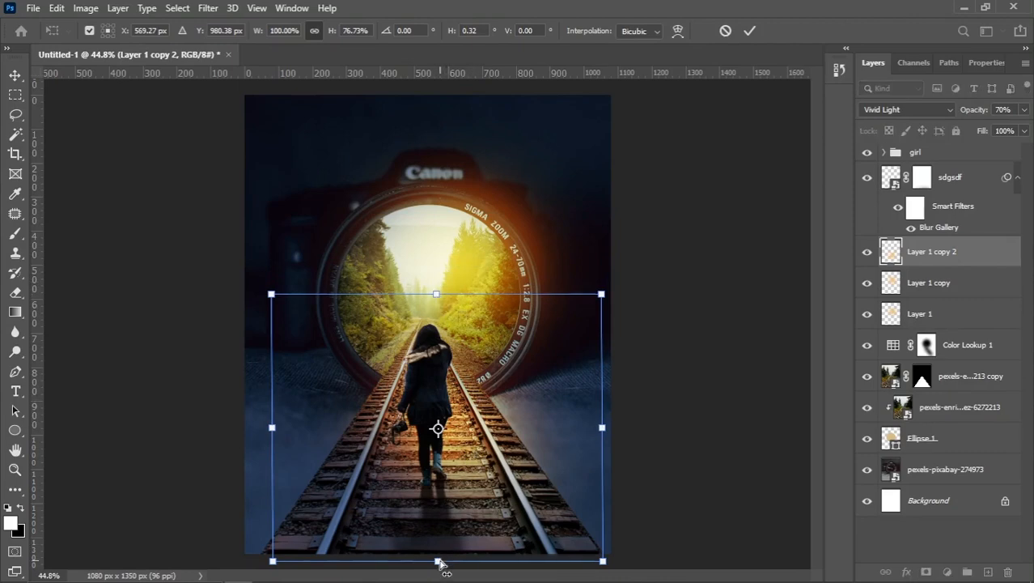
pyautogui.moveTo(438, 561); pyautogui.dragTo(518, 559)
# Step: Warp the duplicated glow so its light spreads along the track between the rails, and apply the transform
pyautogui.rightClick(465, 404)
pyautogui.click(497, 234)
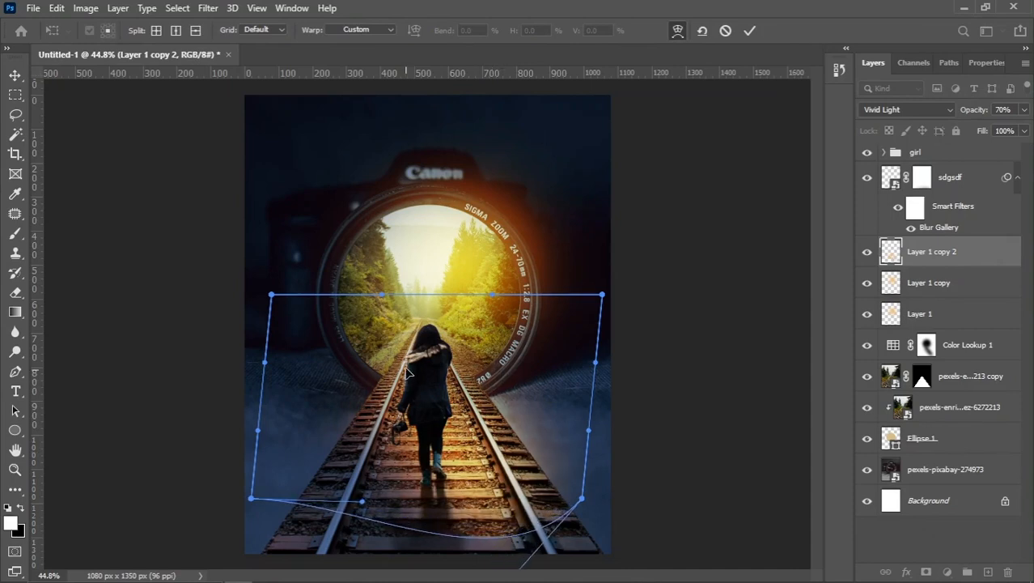
pyautogui.moveTo(407, 372); pyautogui.dragTo(410, 322)
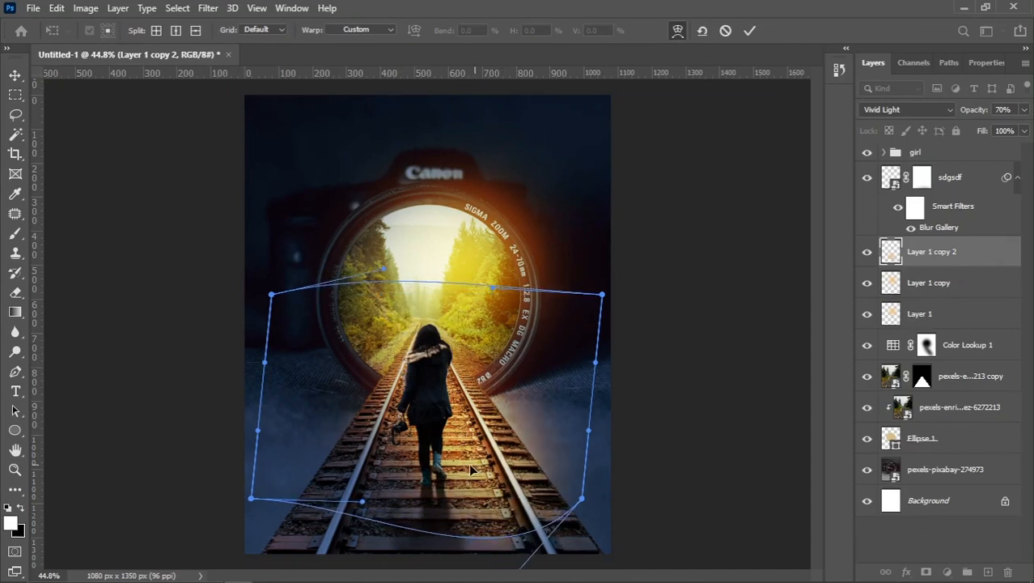
pyautogui.moveTo(526, 378); pyautogui.dragTo(527, 398)
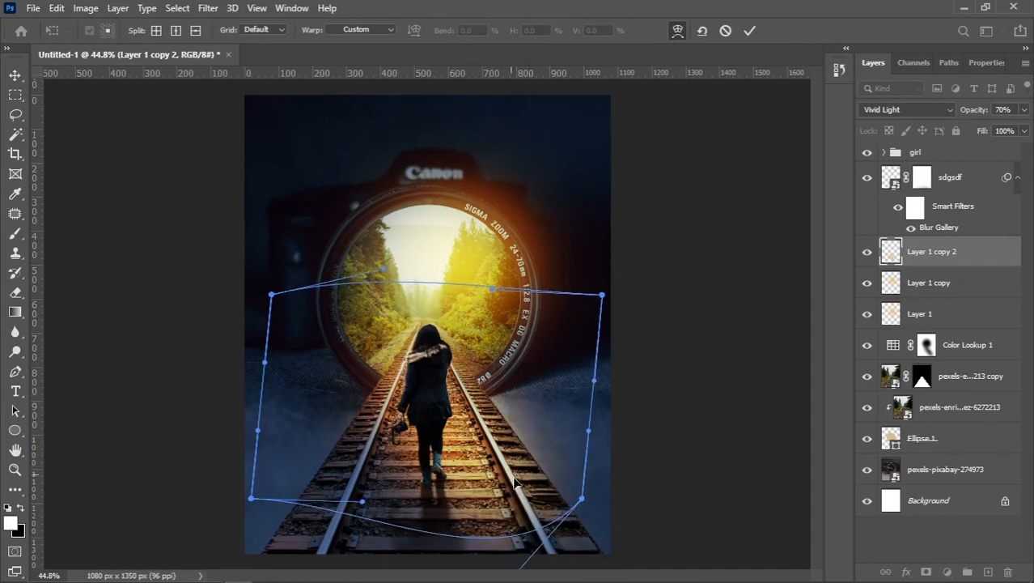
pyautogui.moveTo(537, 500); pyautogui.dragTo(423, 460)
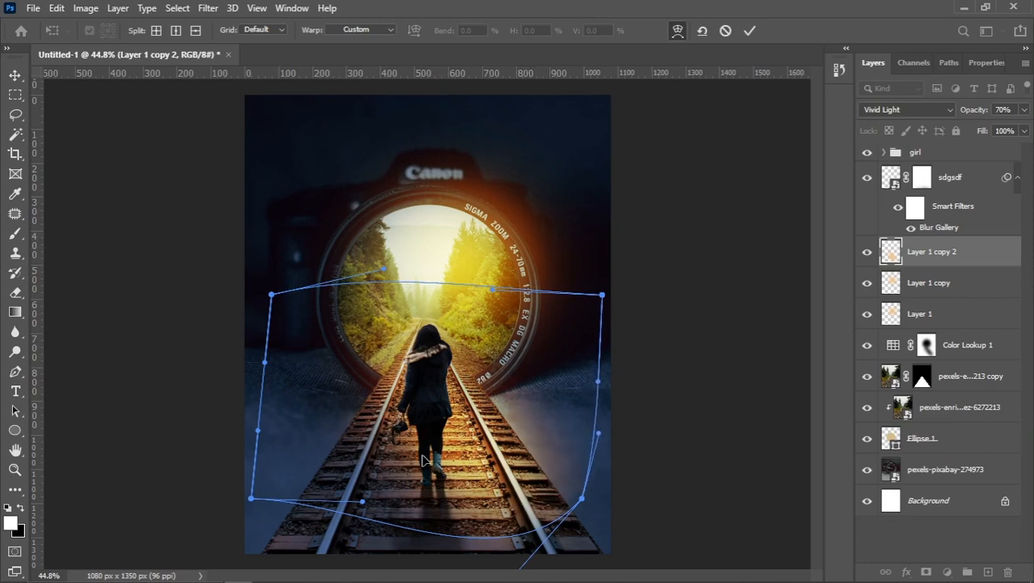
pyautogui.moveTo(371, 402); pyautogui.dragTo(347, 434)
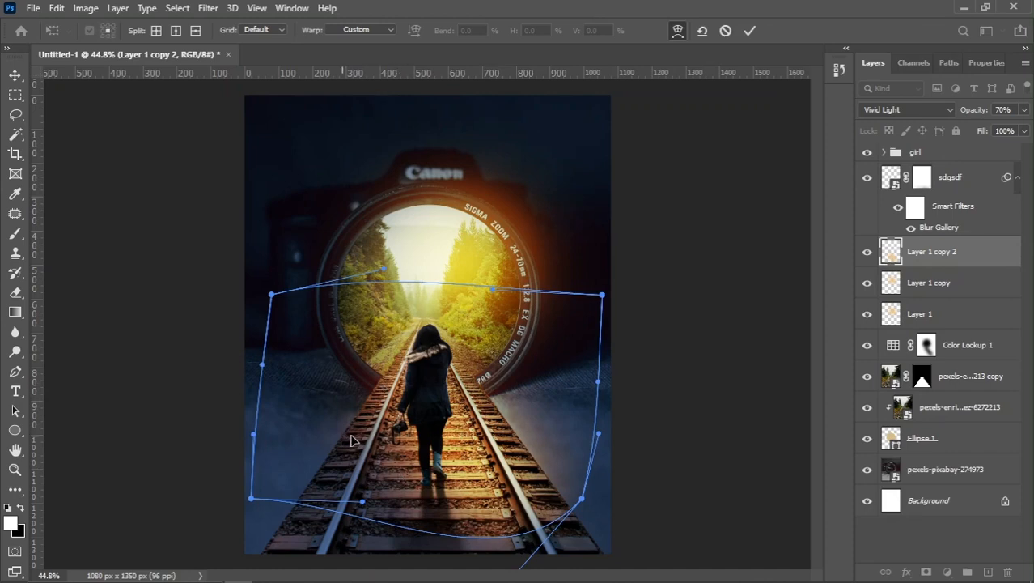
pyautogui.moveTo(519, 381); pyautogui.dragTo(515, 382)
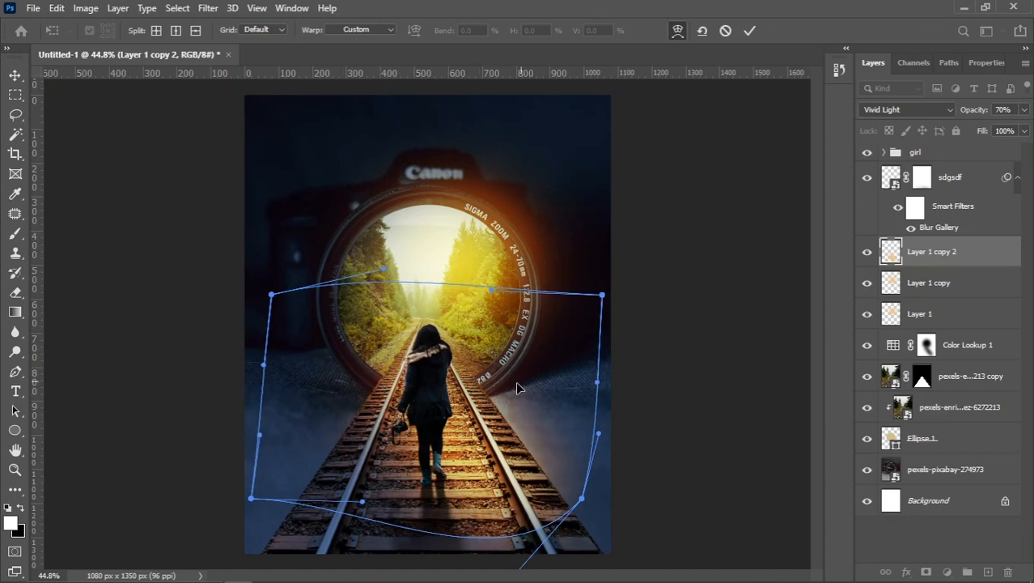
pyautogui.moveTo(554, 424); pyautogui.dragTo(551, 424)
pyautogui.moveTo(547, 511); pyautogui.dragTo(553, 511)
pyautogui.press('Return')
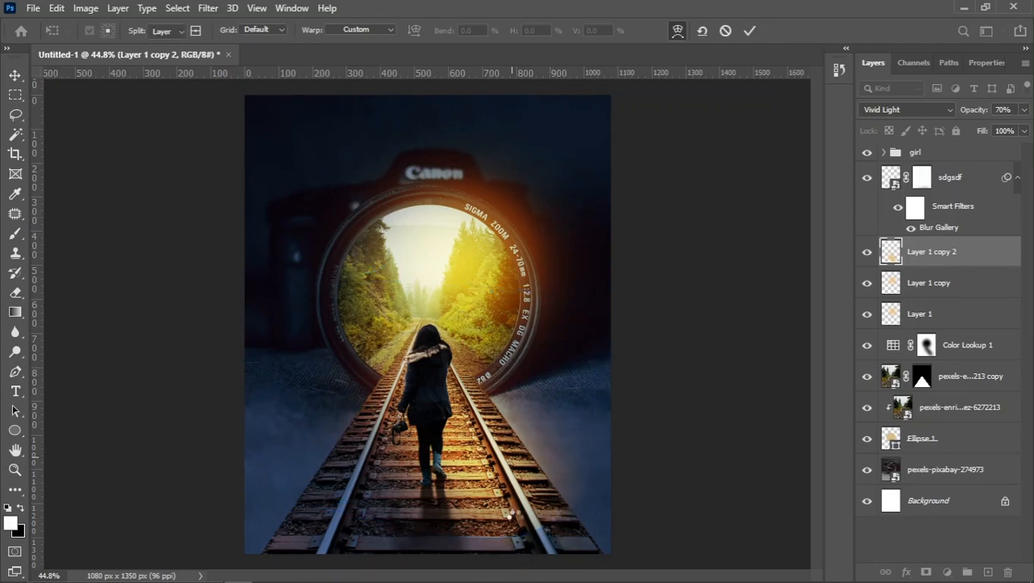
# Step: Distort the track glow's lower corners, pulling the right one outward to cover the track's near end, and apply
pyautogui.scroll(-2, 502, 388)
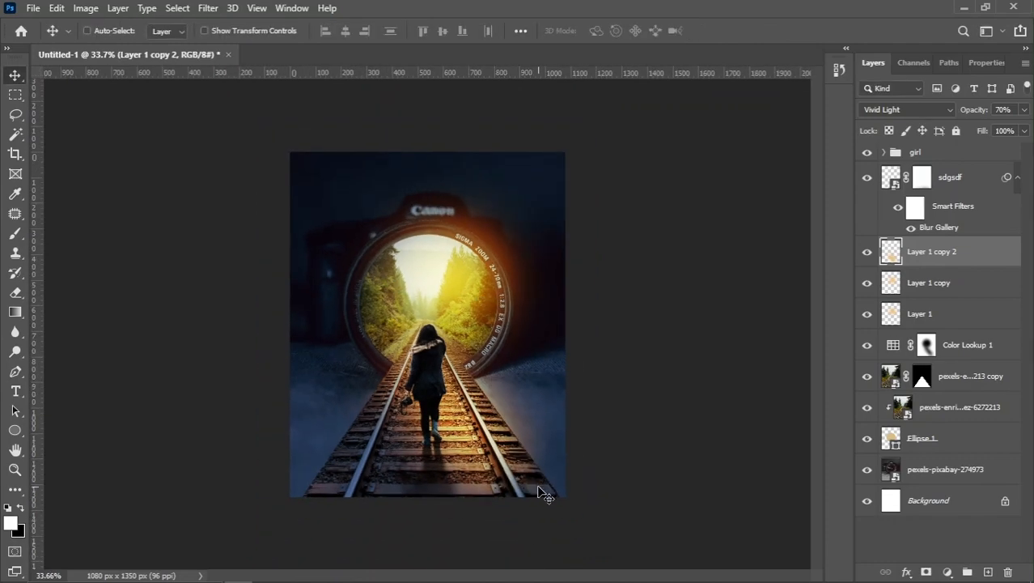
pyautogui.scroll(1, 542, 478)
pyautogui.hotkey('ctrl', 't')
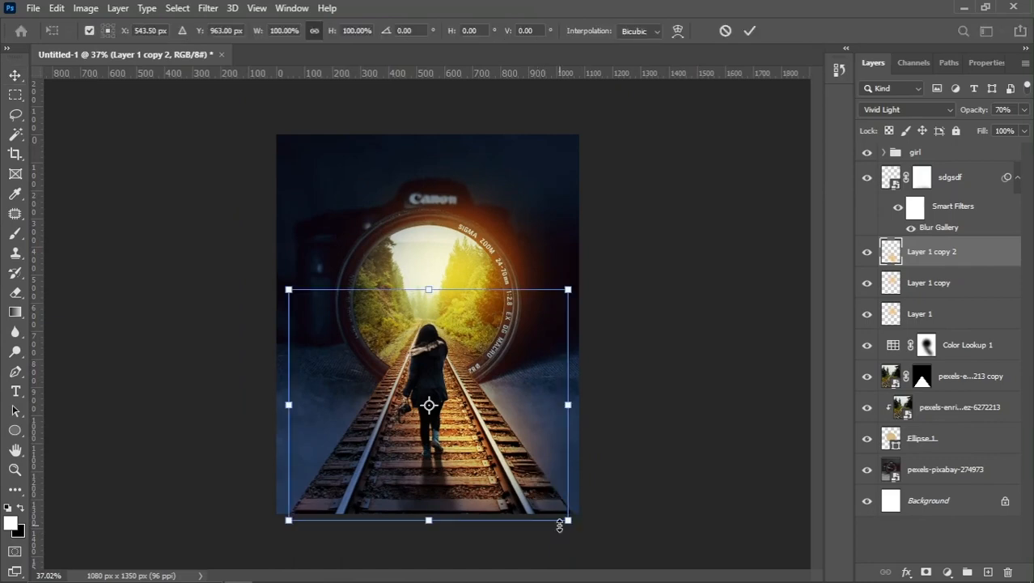
pyautogui.moveTo(569, 526)
pyautogui.mouseDown()
pyautogui.moveTo(582, 545)
pyautogui.moveTo(580, 535)
pyautogui.mouseUp()
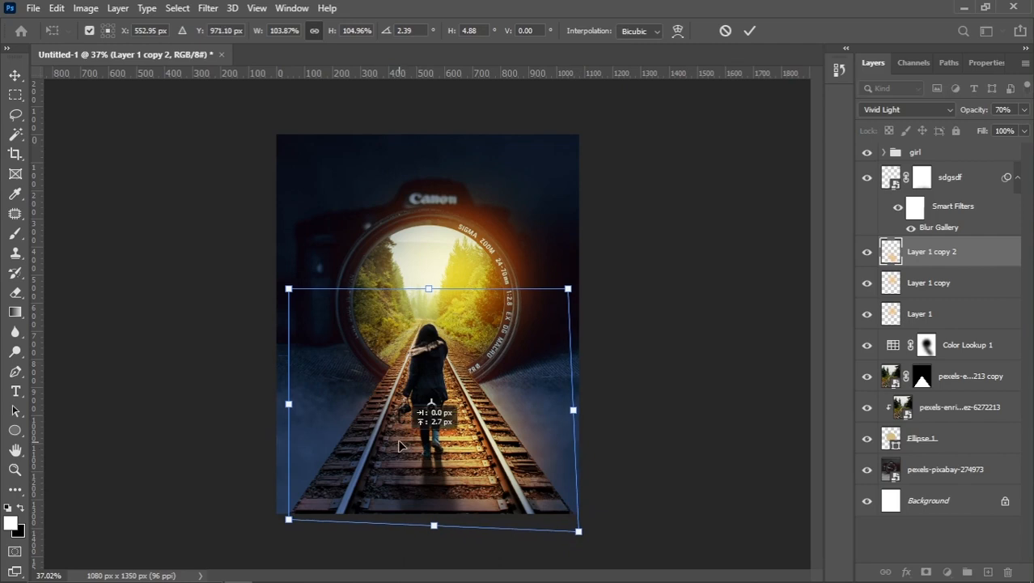
pyautogui.moveTo(291, 525); pyautogui.dragTo(292, 521)
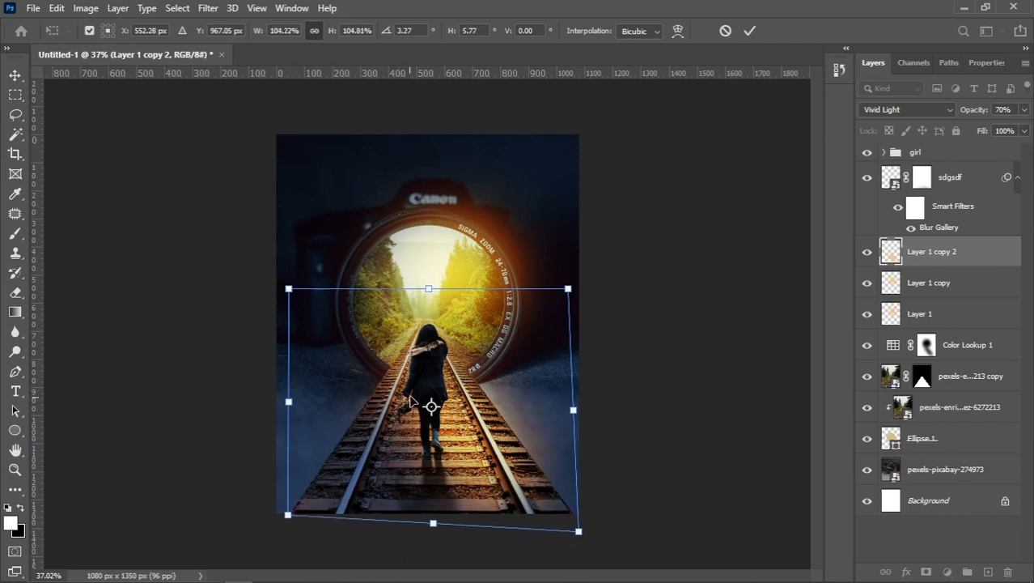
pyautogui.press('Return')
pyautogui.scroll(1, 484, 340)
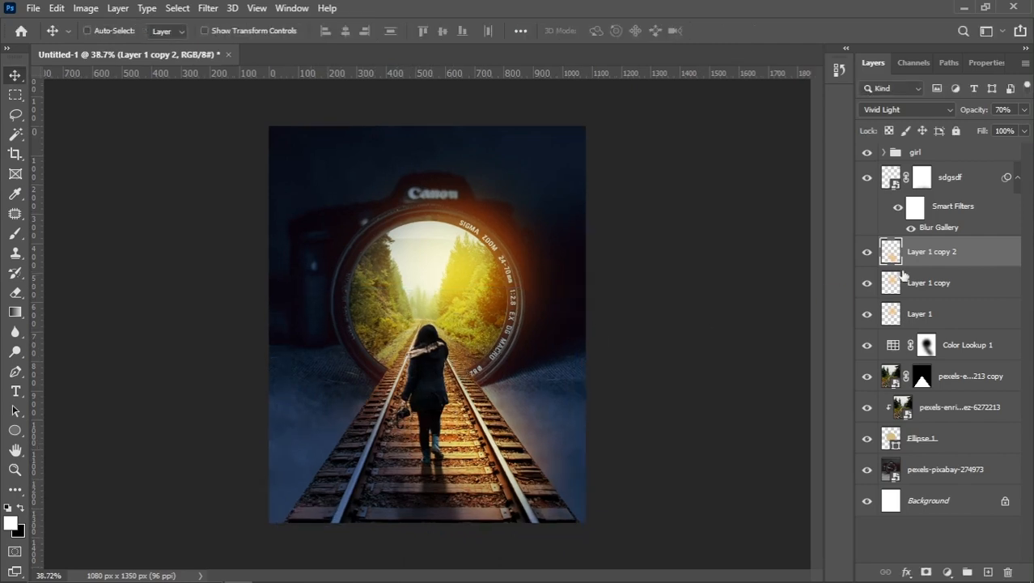
# Step: Duplicate the Layer 1 copy glow above the girl group, shrink it and place it over the woman's head
pyautogui.click(939, 293)
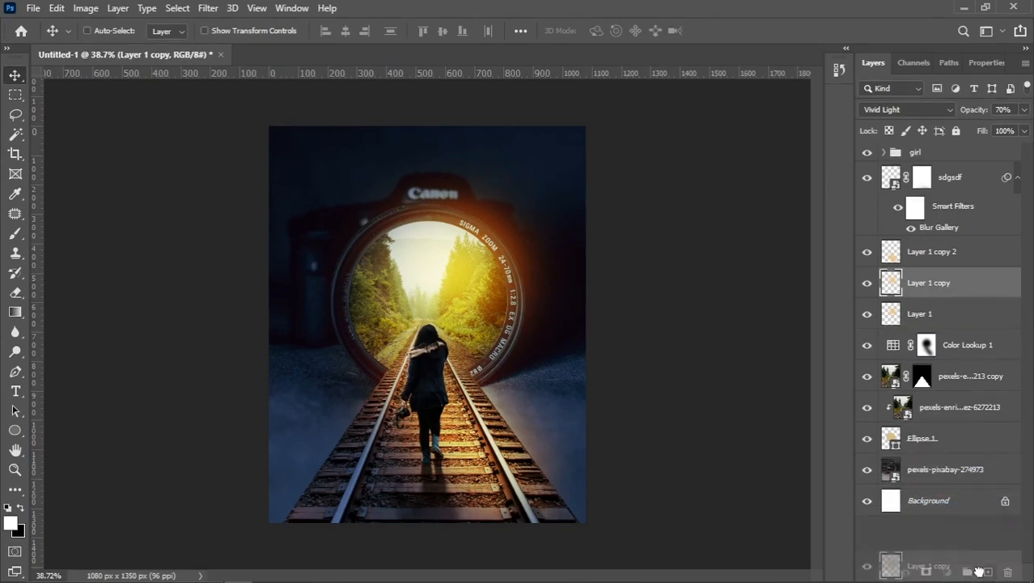
pyautogui.hotkey('ctrl', 'j')
pyautogui.hotkey('ctrl', 'shift', ']')
pyautogui.moveTo(451, 279); pyautogui.dragTo(509, 380)
pyautogui.scroll(4, 509, 378)
pyautogui.hotkey('ctrl', 't')
pyautogui.moveTo(607, 350); pyautogui.dragTo(461, 350)
pyautogui.moveTo(430, 387); pyautogui.dragTo(413, 315)
pyautogui.press('Return')
# Step: Scale the small head glow down further, fit it to the woman's hair and hood, and apply the transform
pyautogui.scroll(4, 413, 314)
pyautogui.hotkey('ctrl', 't')
pyautogui.moveTo(496, 197); pyautogui.dragTo(467, 230)
pyautogui.moveTo(415, 305)
pyautogui.mouseDown()
pyautogui.moveTo(393, 309)
pyautogui.moveTo(409, 320)
pyautogui.mouseUp()
pyautogui.press('Return')
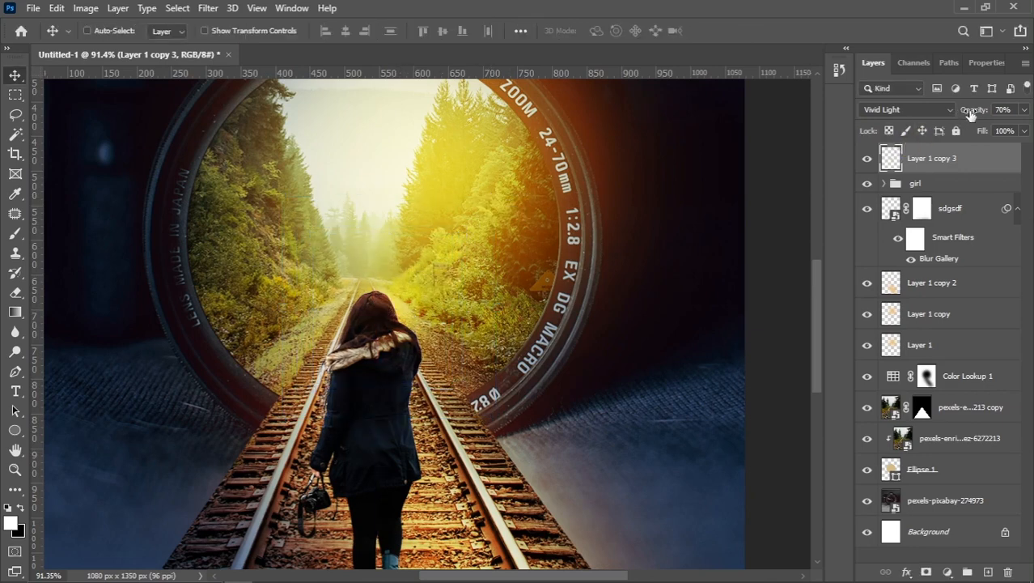
# Step: Keep the head glow in Vivid Light, raise its opacity to 80% and nudge it slightly upward
pyautogui.click(914, 110)
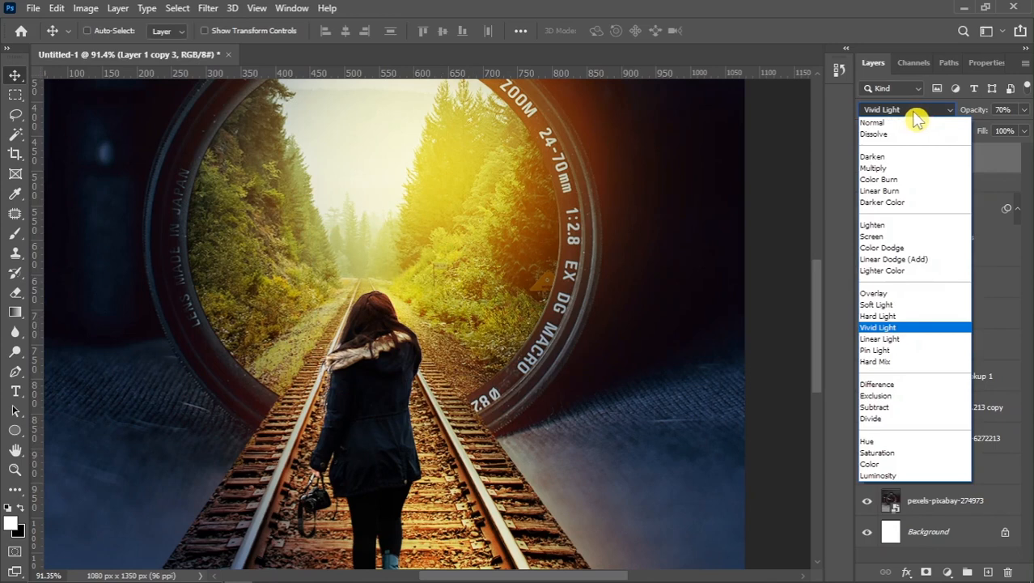
pyautogui.click(884, 327)
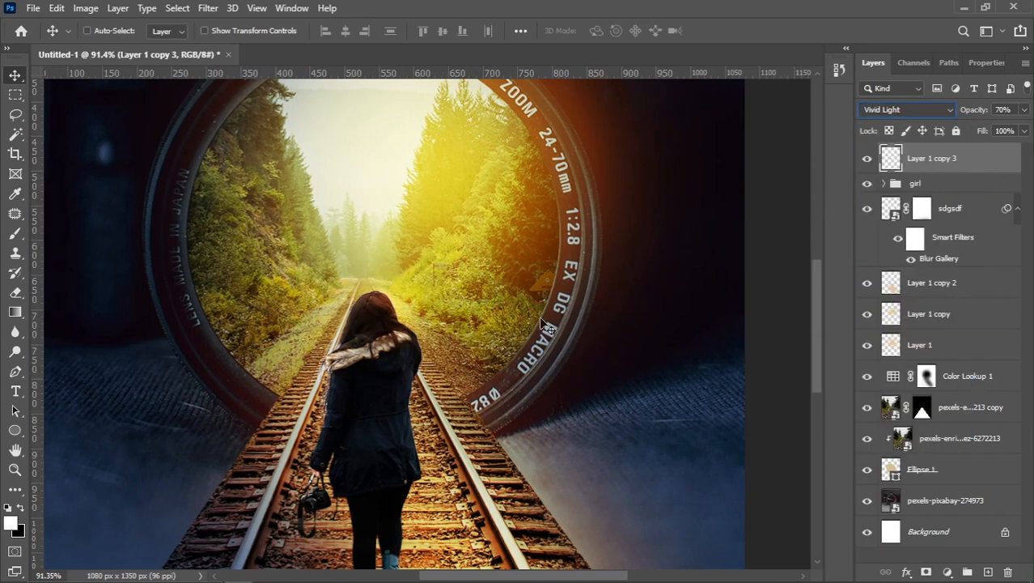
pyautogui.moveTo(966, 111); pyautogui.dragTo(977, 111)
pyautogui.moveTo(389, 312); pyautogui.dragTo(391, 294)
pyautogui.scroll(-2, 395, 249)
pyautogui.scroll(-2, 488, 320)
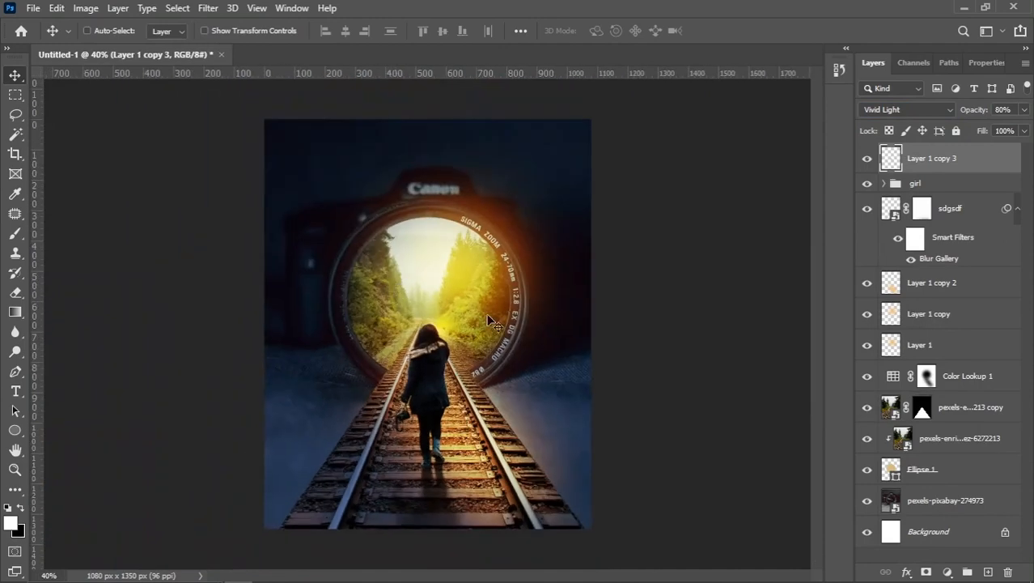
pyautogui.scroll(1, 499, 409)
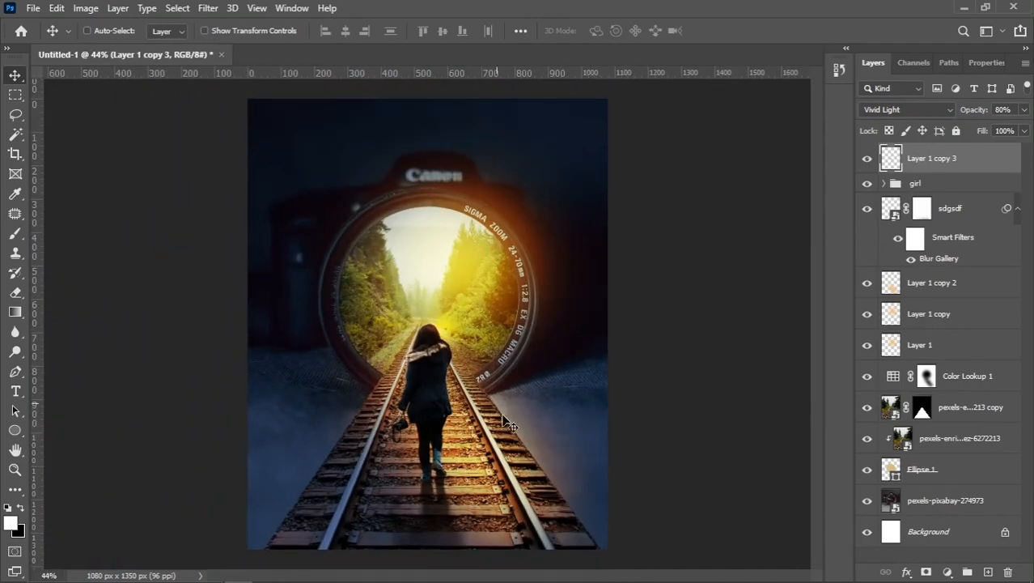
# Step: Duplicate the masked railway photo layer and select the original beneath the duplicate
pyautogui.rightClick(512, 531)
pyautogui.click(527, 438)
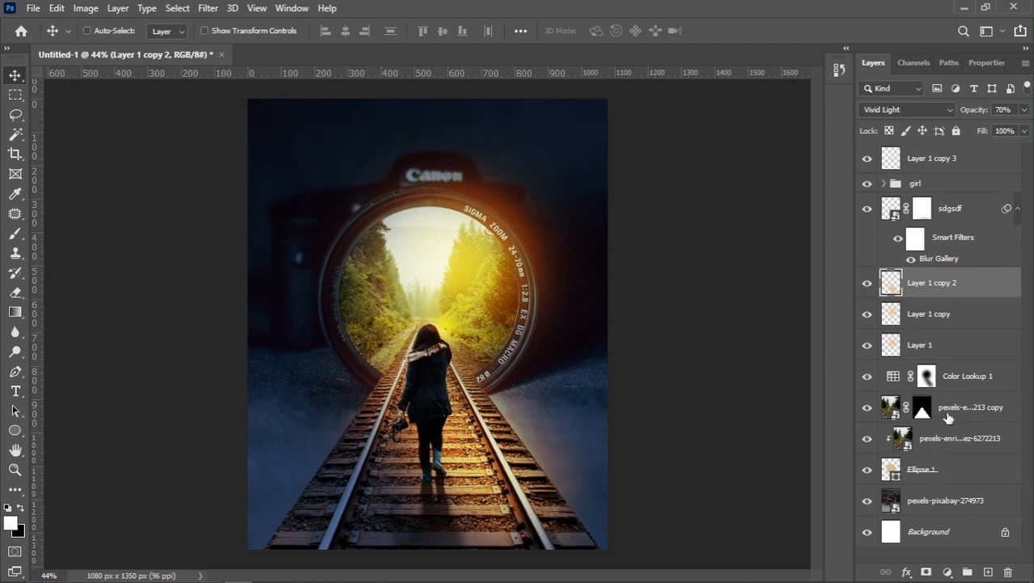
pyautogui.click(976, 381)
pyautogui.click(903, 417)
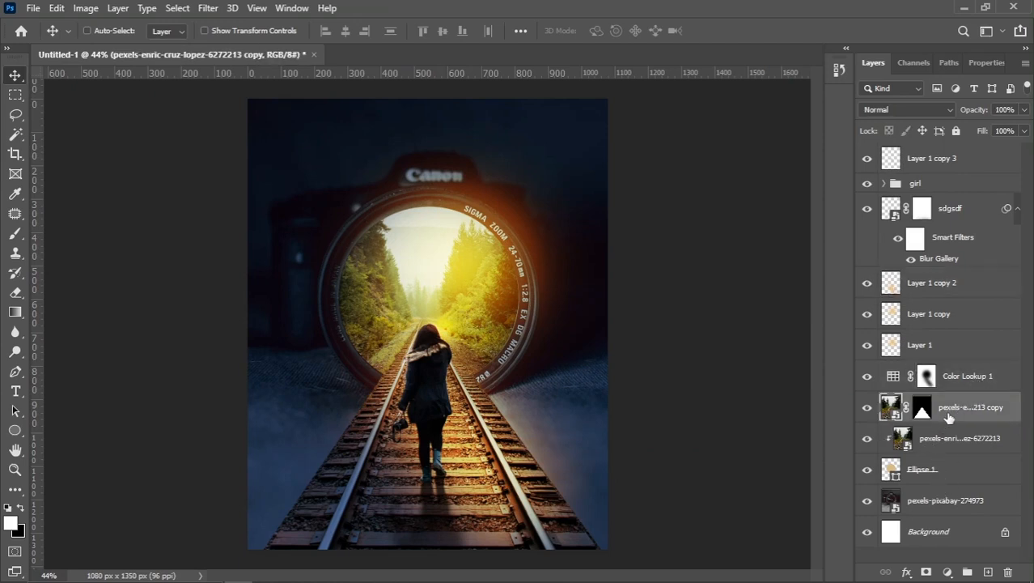
pyautogui.moveTo(949, 415); pyautogui.dragTo(988, 570)
pyautogui.click(960, 441)
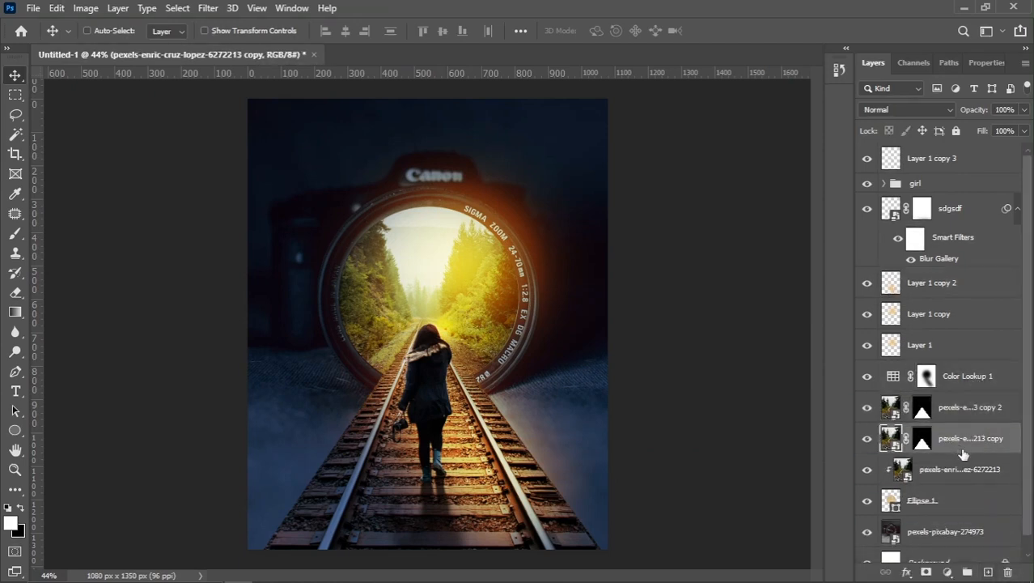
# Step: Apply a black Color Overlay to the lower railway photo copy and convert that layer to a smart object
pyautogui.rightClick(964, 455)
pyautogui.click(813, 34)
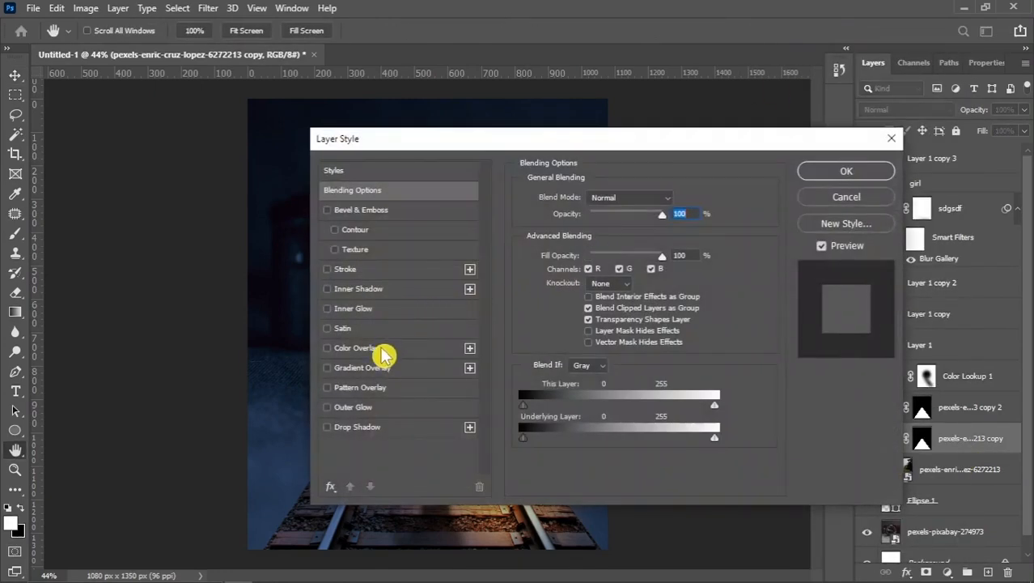
pyautogui.click(384, 348)
pyautogui.click(842, 173)
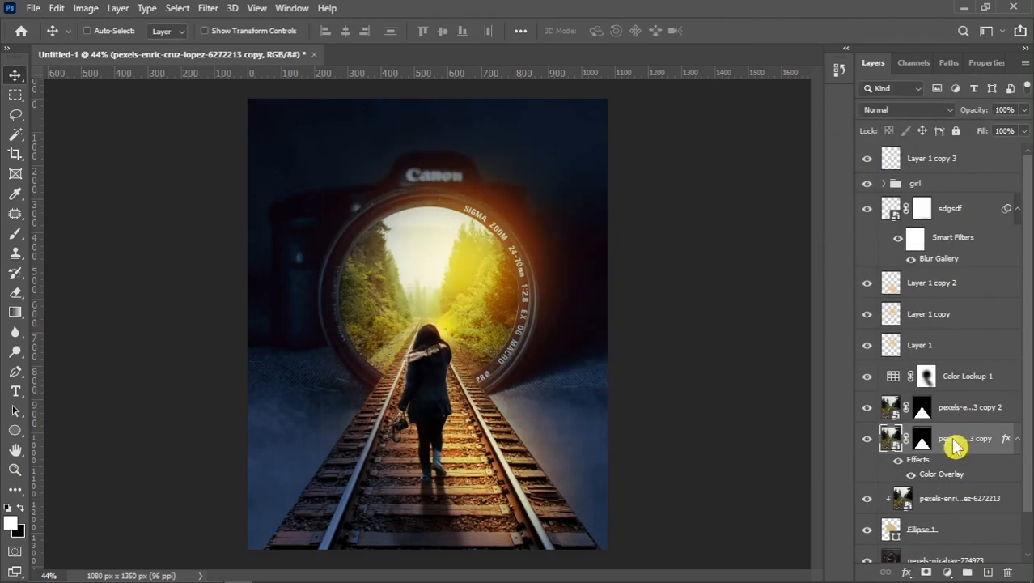
pyautogui.rightClick(954, 446)
pyautogui.click(817, 168)
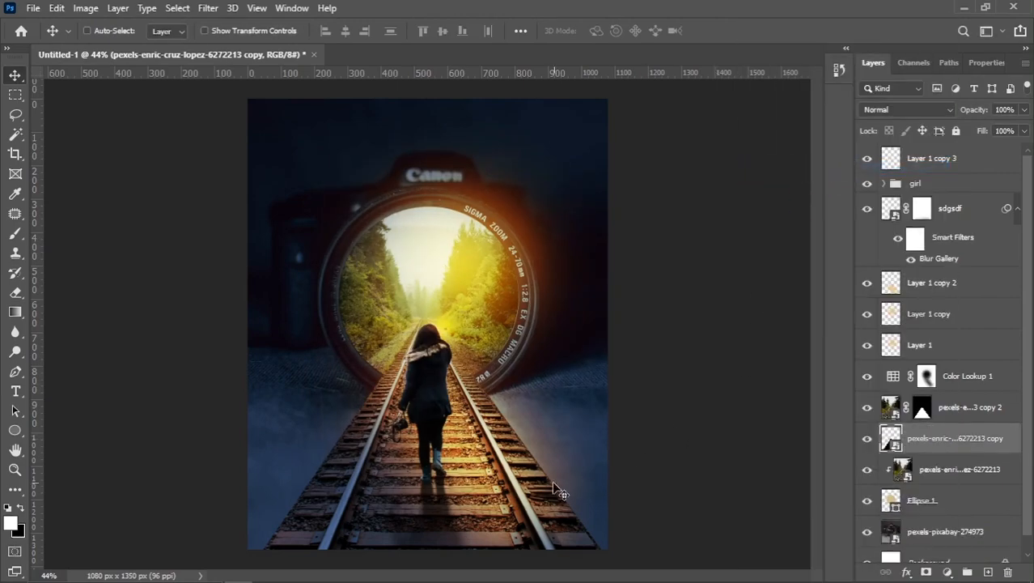
# Step: Skew the black railway copy's lower edge to the right by about 3.4° and apply the transform
pyautogui.press('ctrl')
pyautogui.hotkey('ctrl', 't')
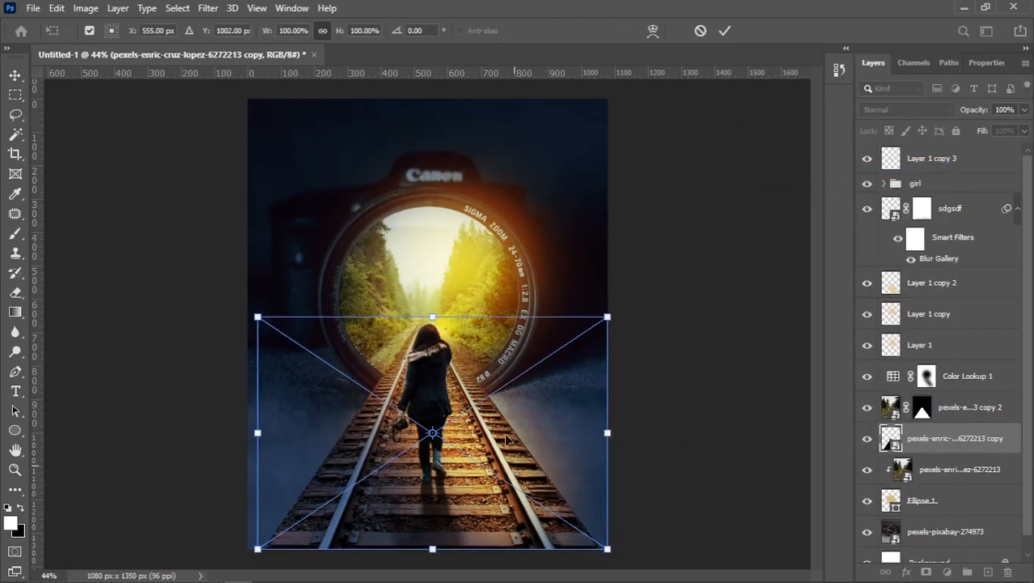
pyautogui.rightClick(460, 397)
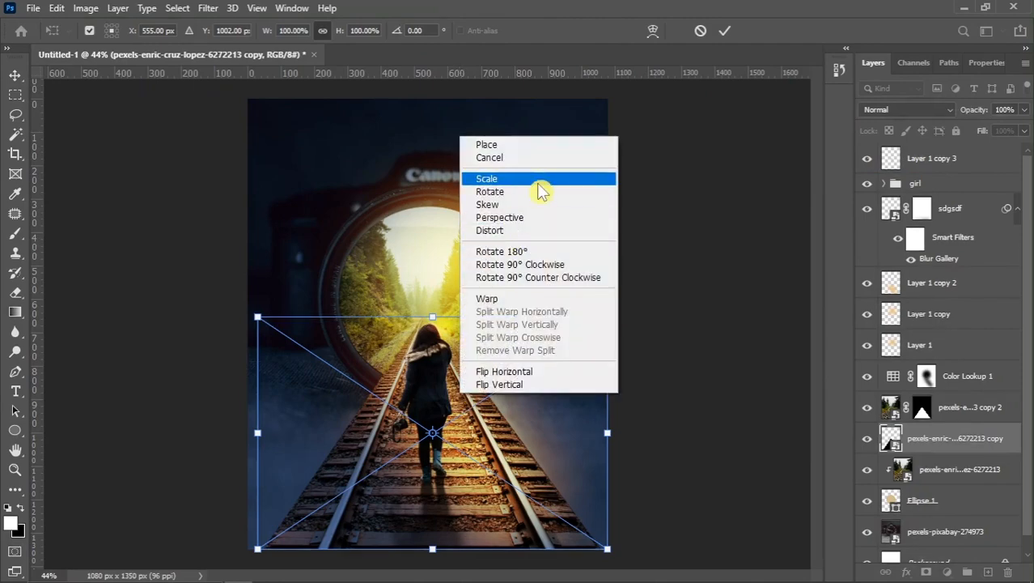
pyautogui.click(520, 207)
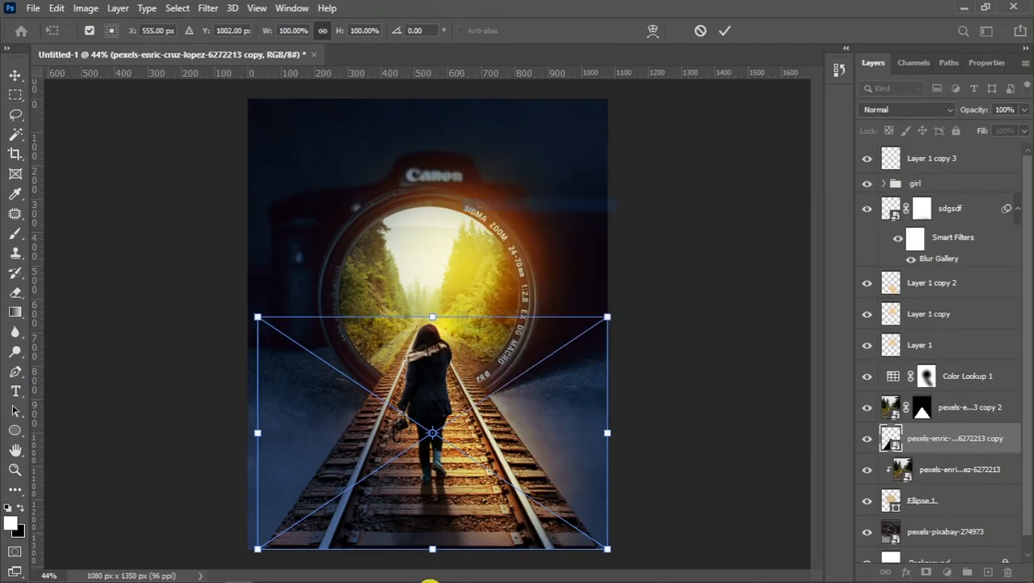
pyautogui.moveTo(432, 548); pyautogui.dragTo(446, 550)
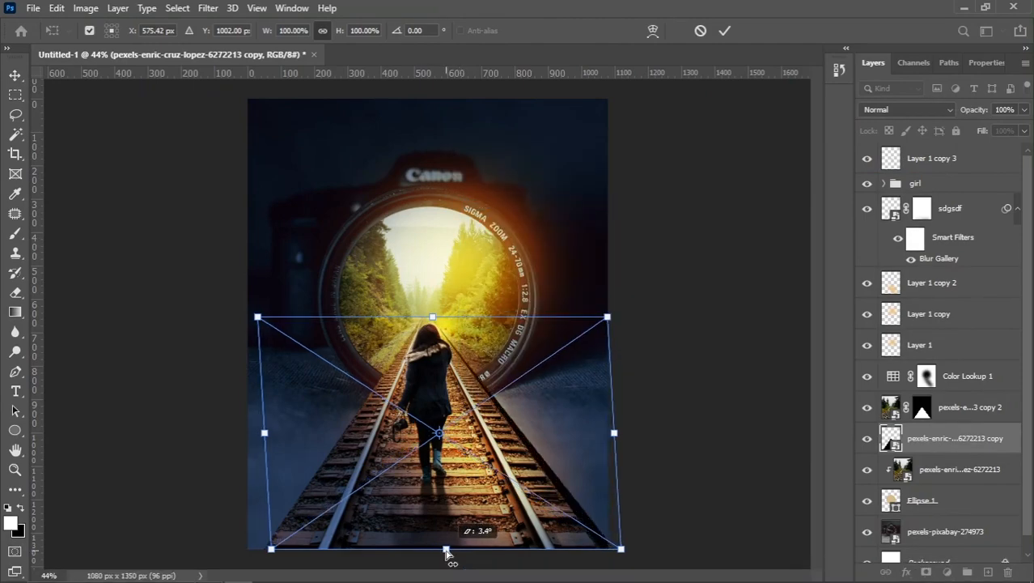
pyautogui.press('Return')
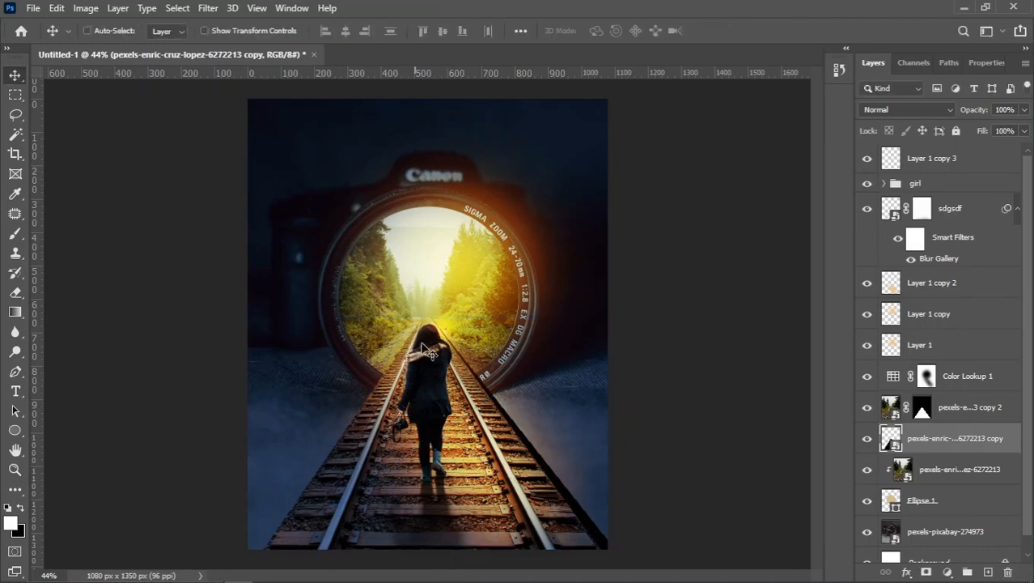
# Step: Soften the black track shadow with a Gaussian Blur of 19.4 pixels radius
pyautogui.click(208, 7)
pyautogui.moveTo(214, 176)
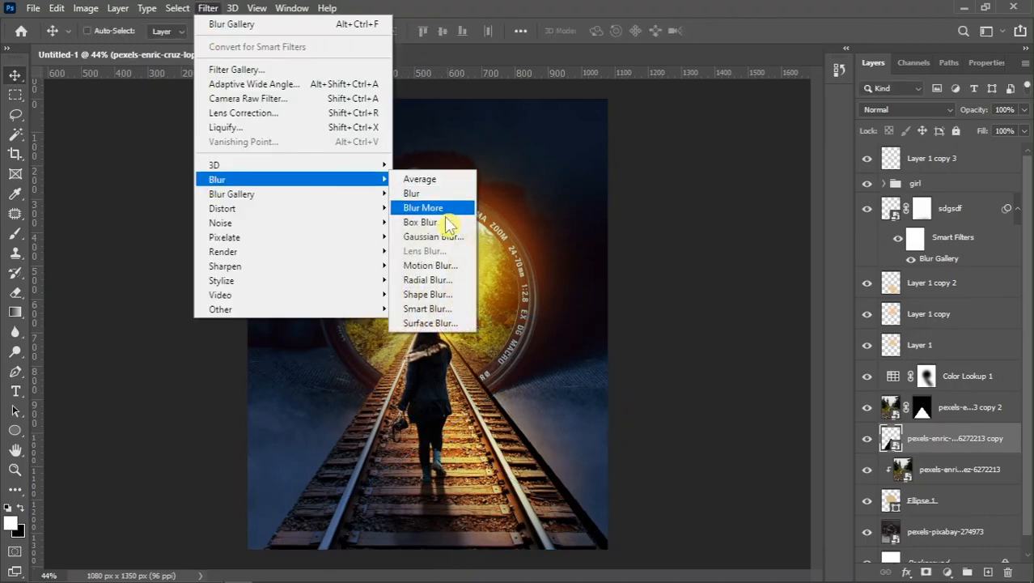
pyautogui.click(437, 234)
pyautogui.moveTo(468, 331); pyautogui.dragTo(479, 332)
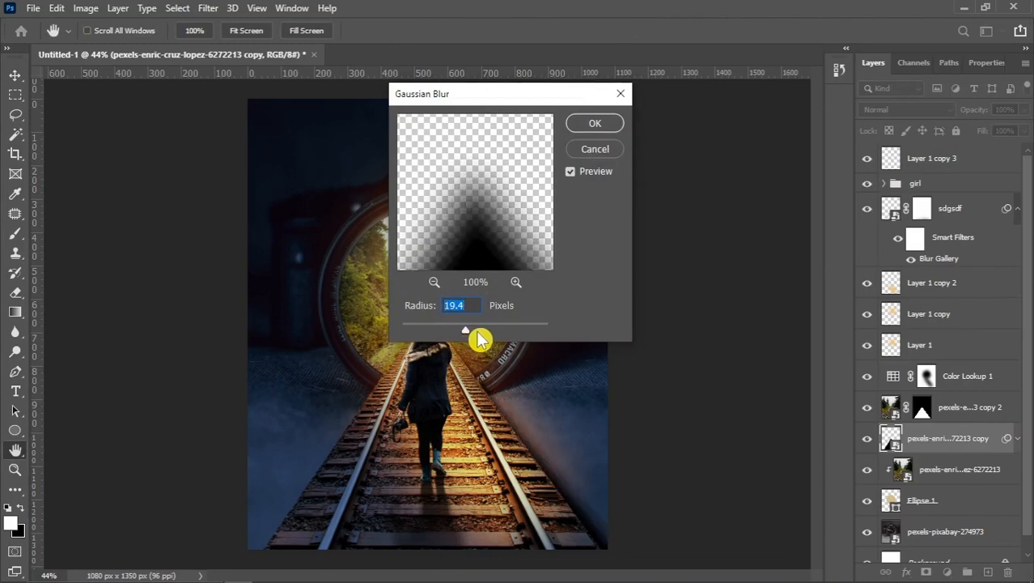
pyautogui.click(590, 125)
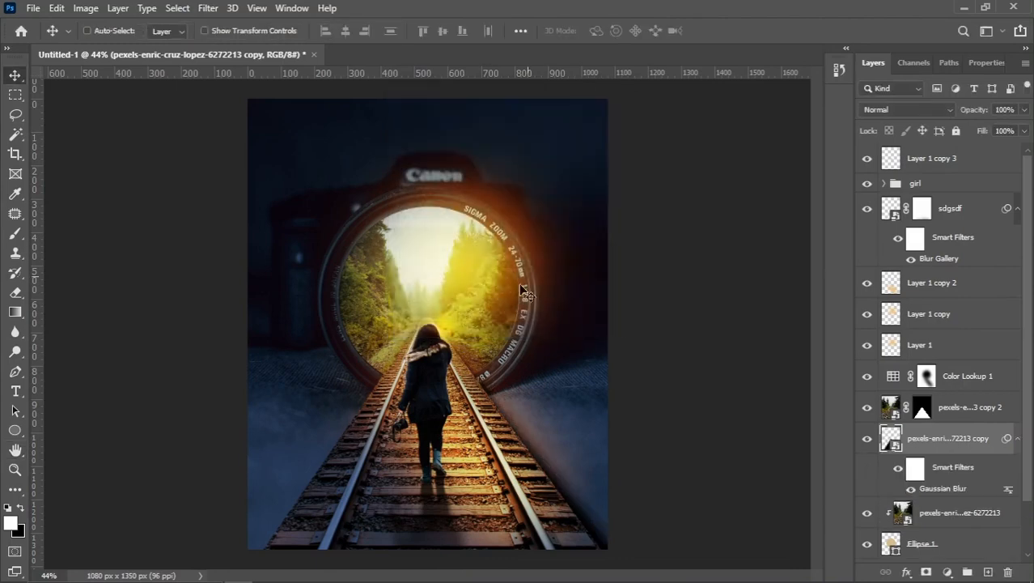
# Step: Add a Motion Blur to the track shadow at a 0° angle and 50 pixels distance
pyautogui.click(204, 10)
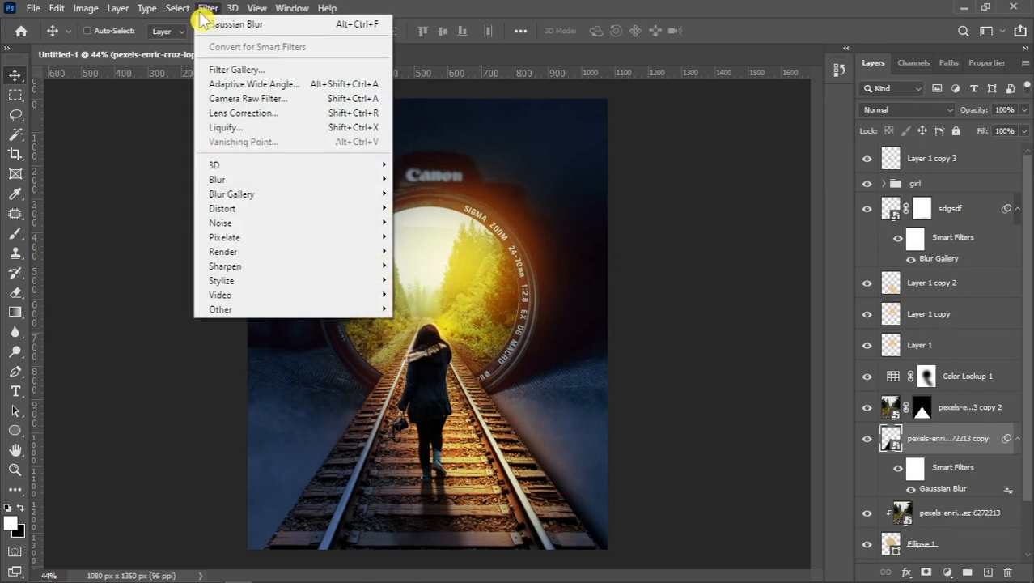
pyautogui.moveTo(274, 180)
pyautogui.click(437, 266)
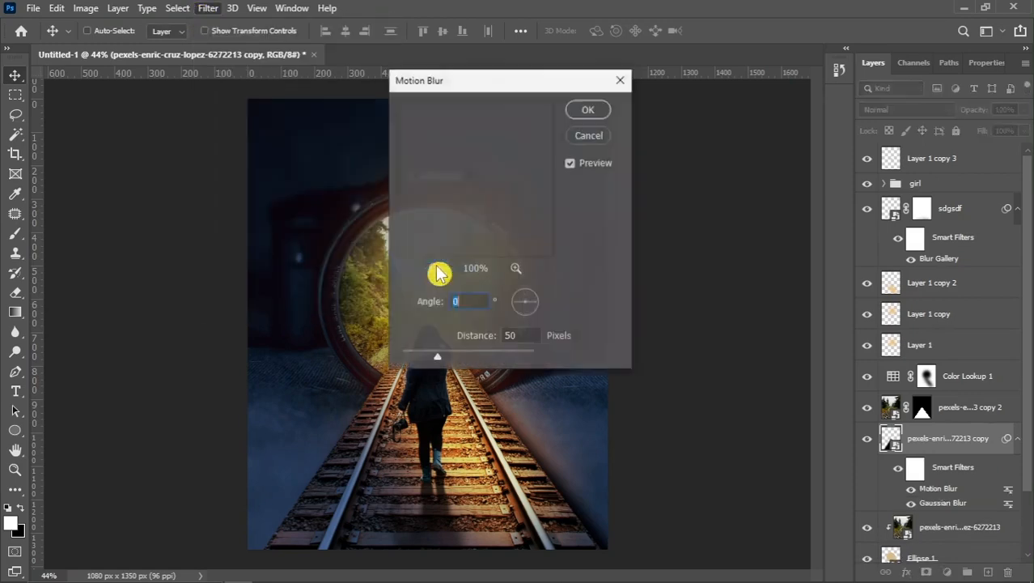
pyautogui.click(589, 111)
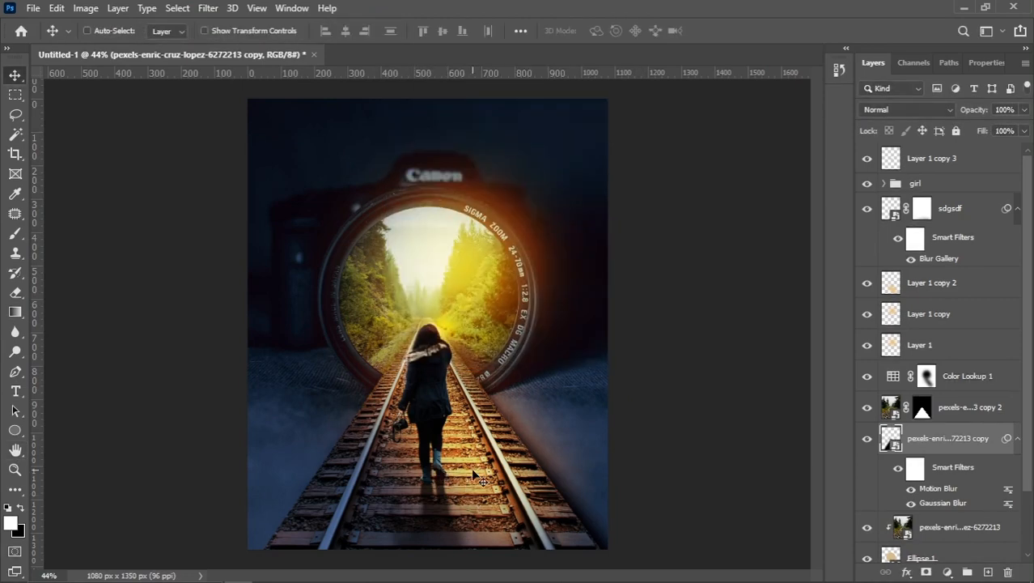
# Step: Add a layer mask to the track shadow and fade it around the lens base and left rail with a soft 400 px Eraser at 27% opacity
pyautogui.click(927, 572)
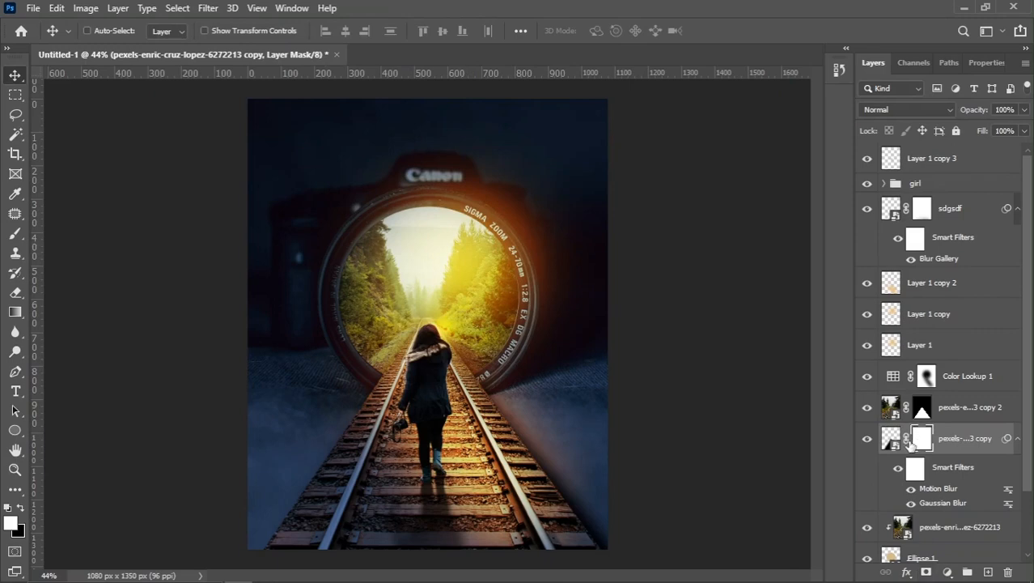
pyautogui.click(15, 292)
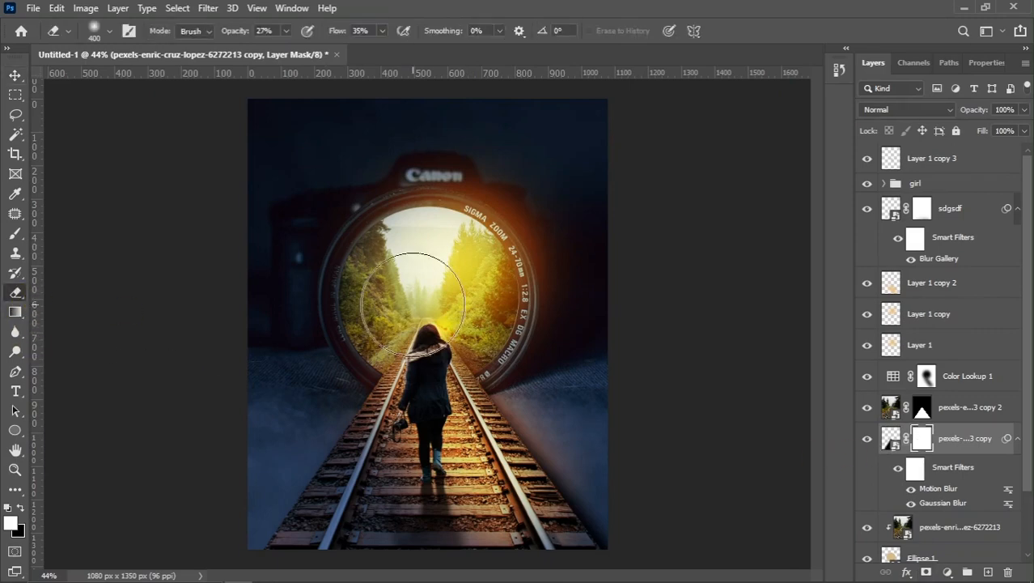
pyautogui.moveTo(413, 304)
pyautogui.mouseDown()
pyautogui.moveTo(484, 307)
pyautogui.moveTo(359, 359)
pyautogui.moveTo(391, 369)
pyautogui.moveTo(437, 327)
pyautogui.moveTo(463, 373)
pyautogui.moveTo(448, 322)
pyautogui.moveTo(358, 377)
pyautogui.moveTo(259, 475)
pyautogui.moveTo(268, 484)
pyautogui.moveTo(258, 517)
pyautogui.moveTo(365, 384)
pyautogui.moveTo(404, 308)
pyautogui.moveTo(322, 401)
pyautogui.mouseUp()
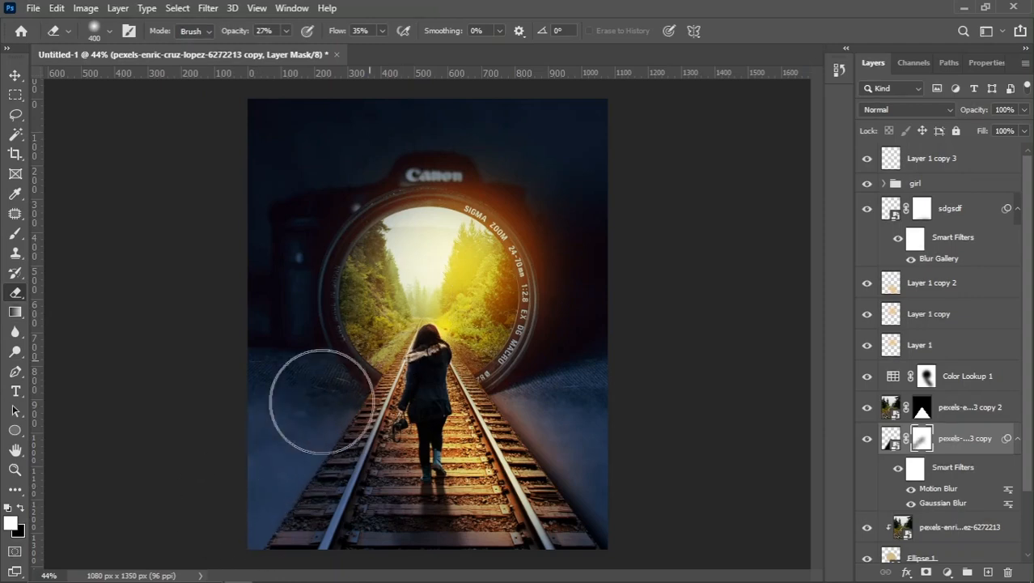
pyautogui.click(19, 78)
# Step: Set the Layer 1 copy 2 track glow to Overlay at 100% opacity, comparing the image with and without it
pyautogui.scroll(-2, 376, 328)
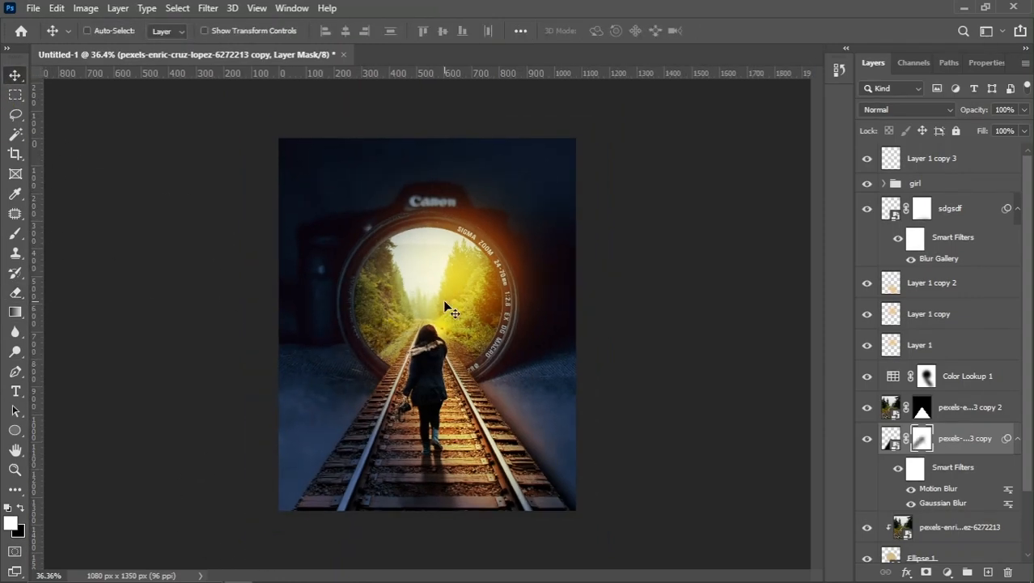
pyautogui.rightClick(473, 428)
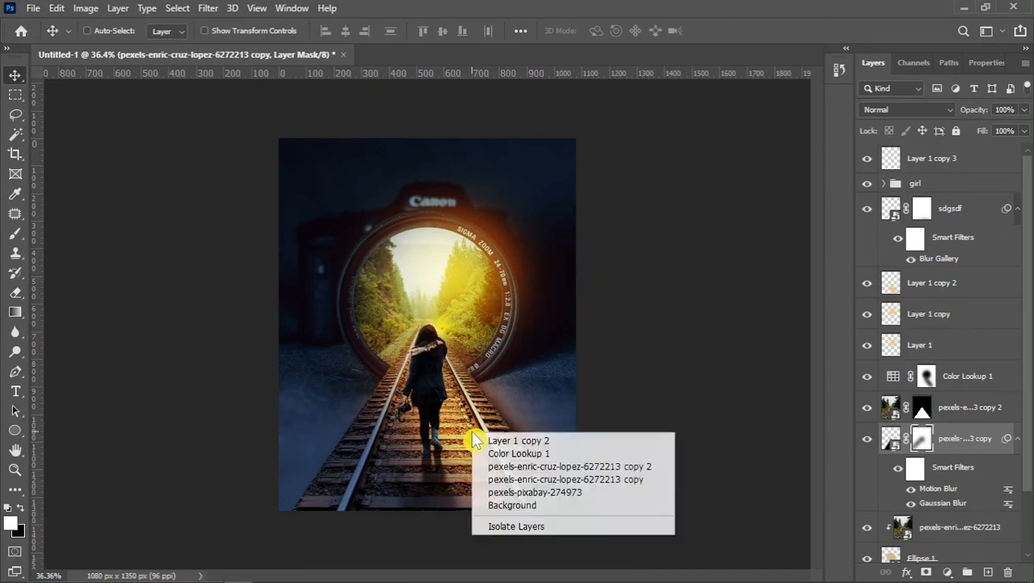
pyautogui.click(530, 436)
pyautogui.click(867, 283)
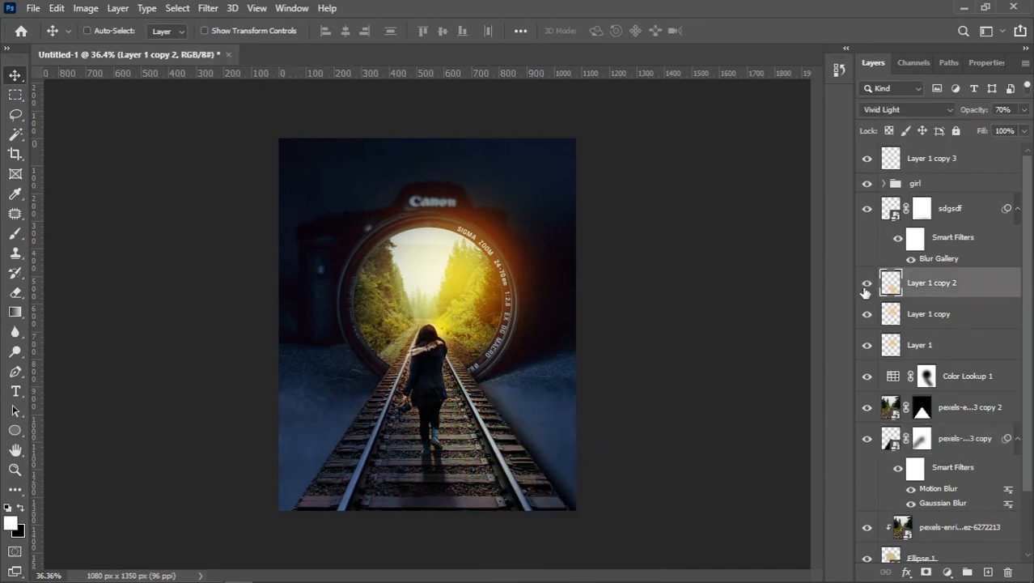
pyautogui.click(884, 110)
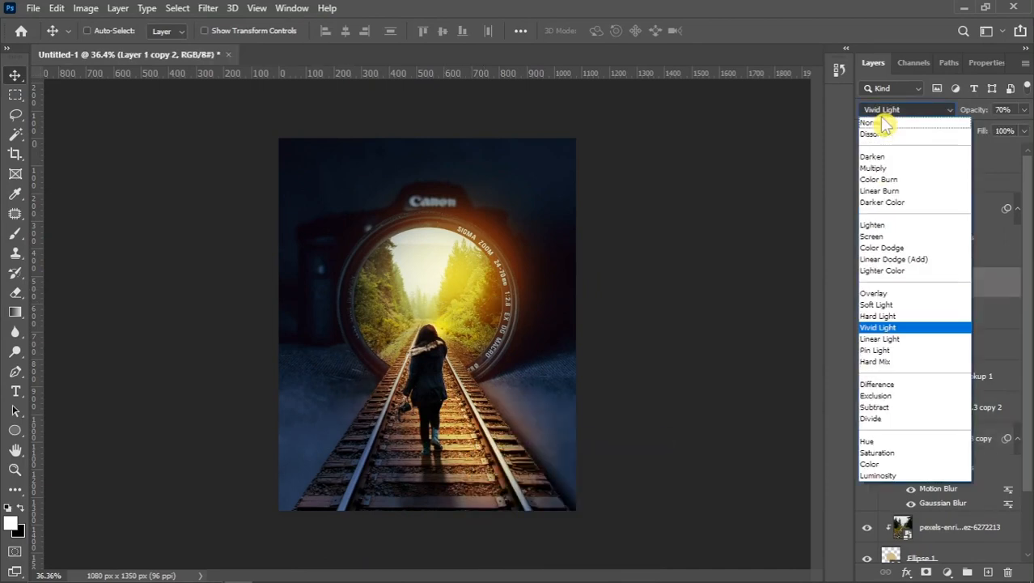
pyautogui.click(883, 295)
pyautogui.click(867, 283)
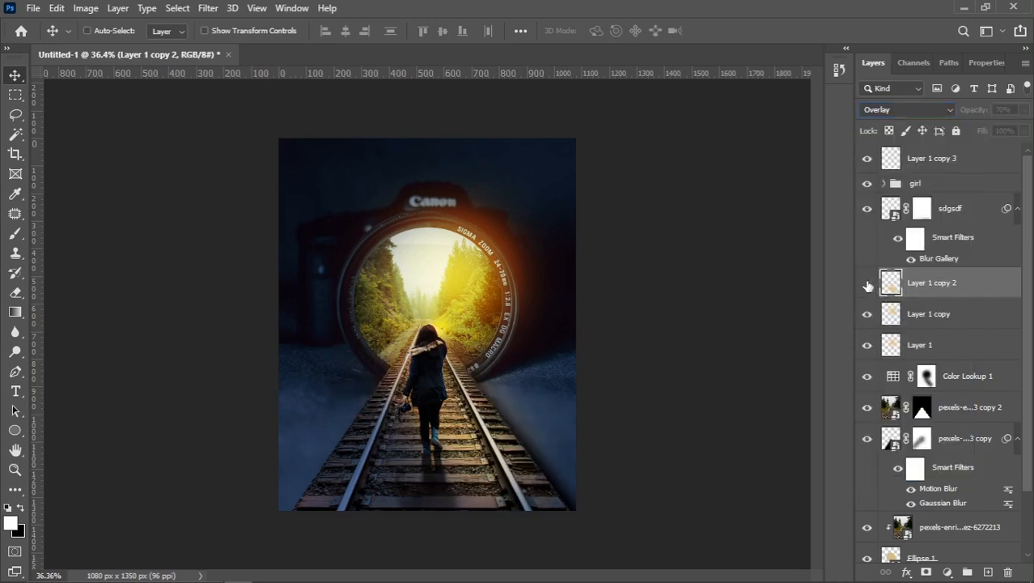
pyautogui.click(867, 284)
pyautogui.moveTo(968, 112); pyautogui.dragTo(1033, 115)
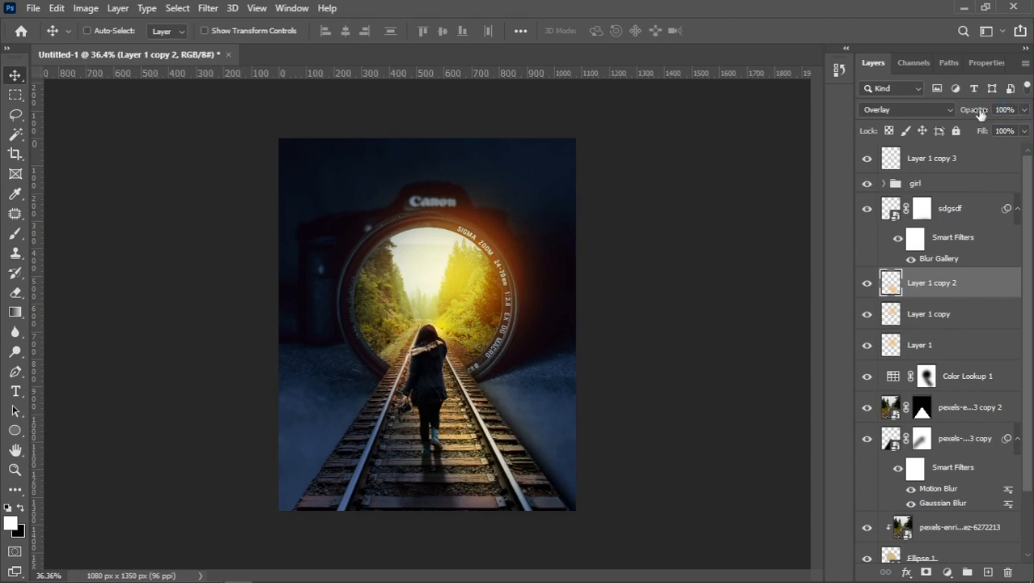
pyautogui.click(867, 284)
pyautogui.click(867, 284)
# Step: Warp the left part of the Layer 1 copy 2 glow slightly inward over the track, apply it and compare with the glow hidden
pyautogui.scroll(1, 515, 429)
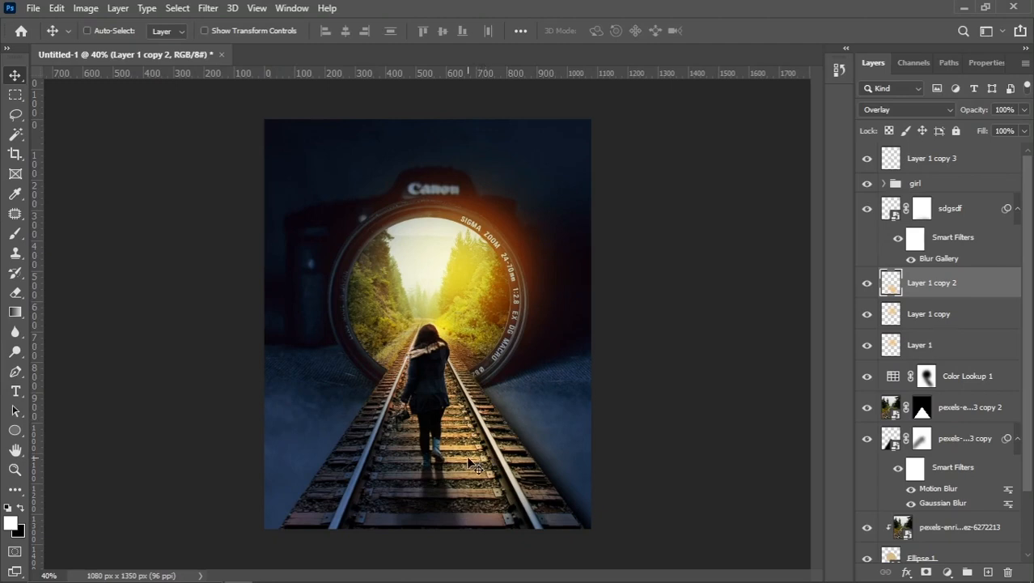
pyautogui.hotkey('ctrl', 't')
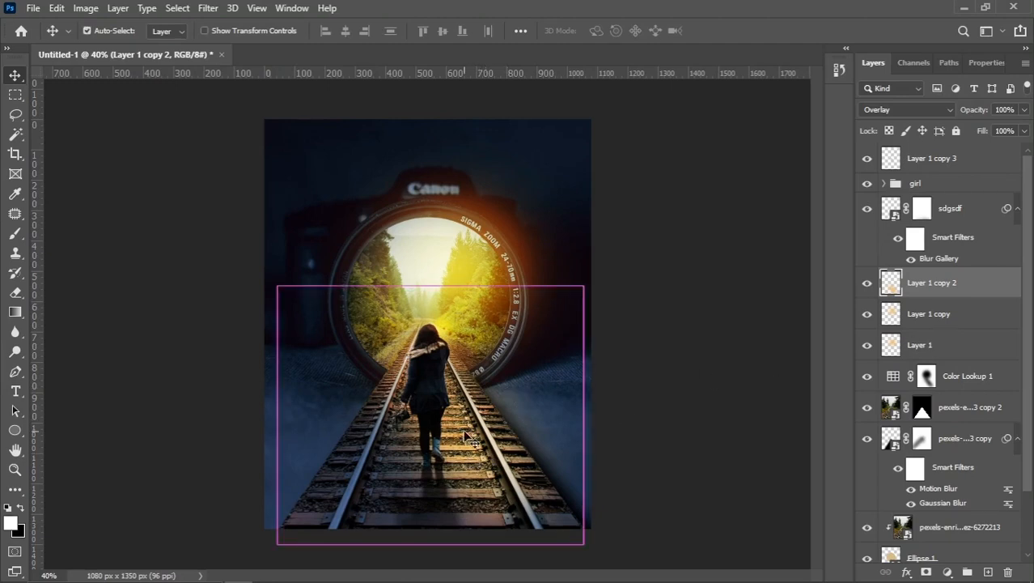
pyautogui.rightClick(465, 432)
pyautogui.click(490, 255)
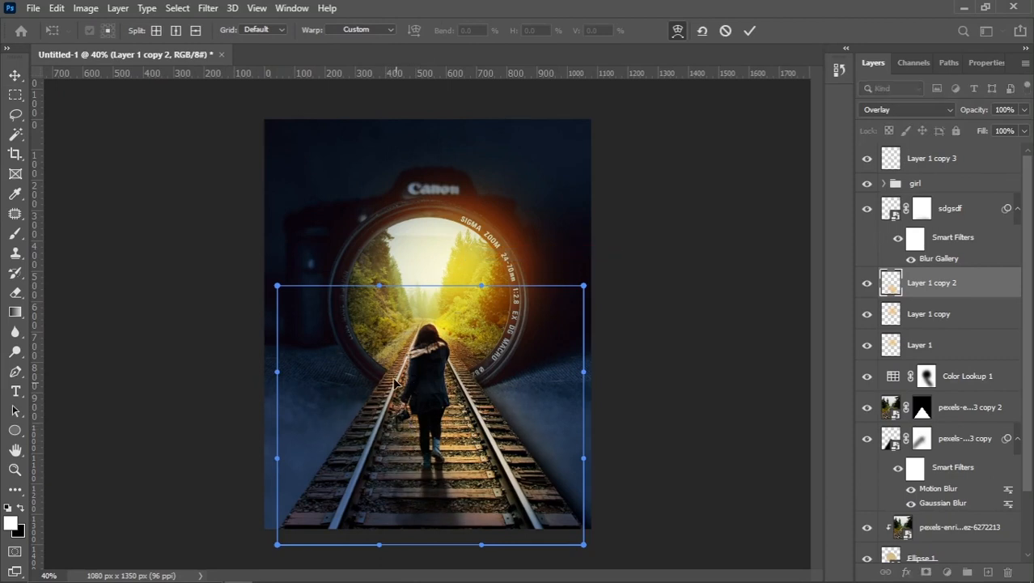
pyautogui.moveTo(378, 383); pyautogui.dragTo(399, 387)
pyautogui.press('Return')
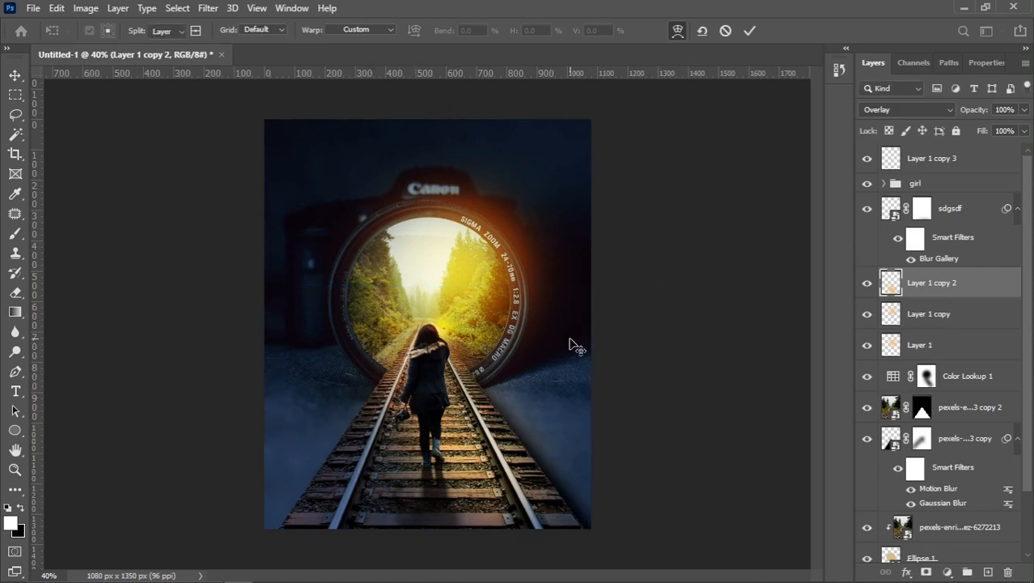
pyautogui.click(866, 285)
pyautogui.click(866, 285)
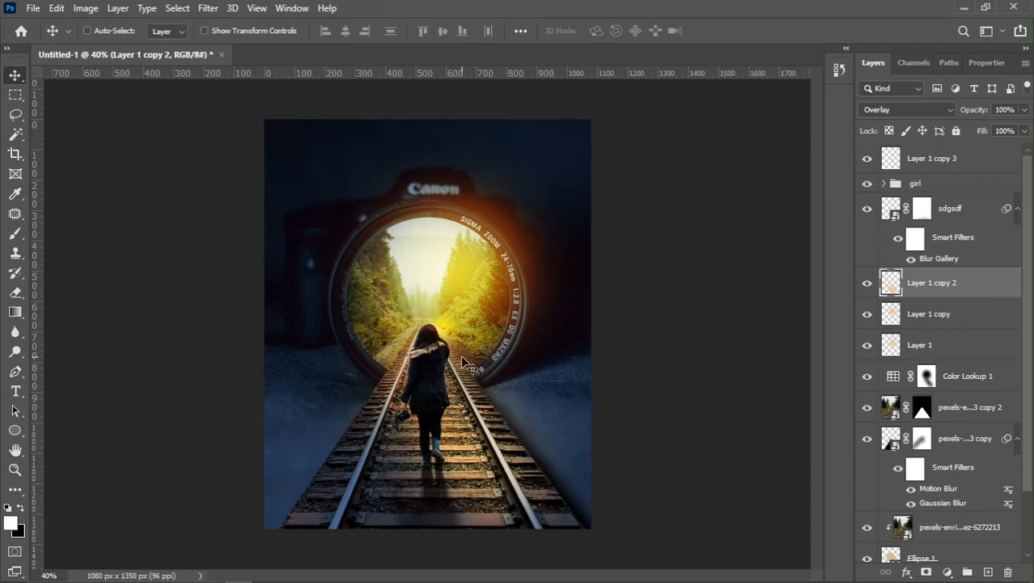
# Step: Add a Vibrance adjustment above Layer 1 copy 3 with vibrance +8 and saturation +7
pyautogui.scroll(-1, 456, 413)
pyautogui.scroll(1, 531, 361)
pyautogui.click(936, 164)
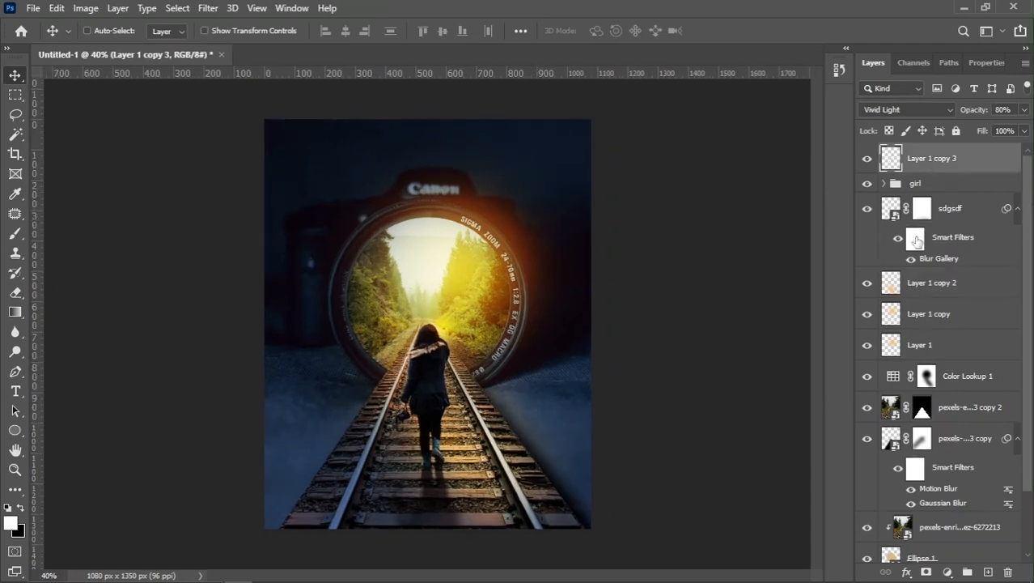
pyautogui.click(942, 567)
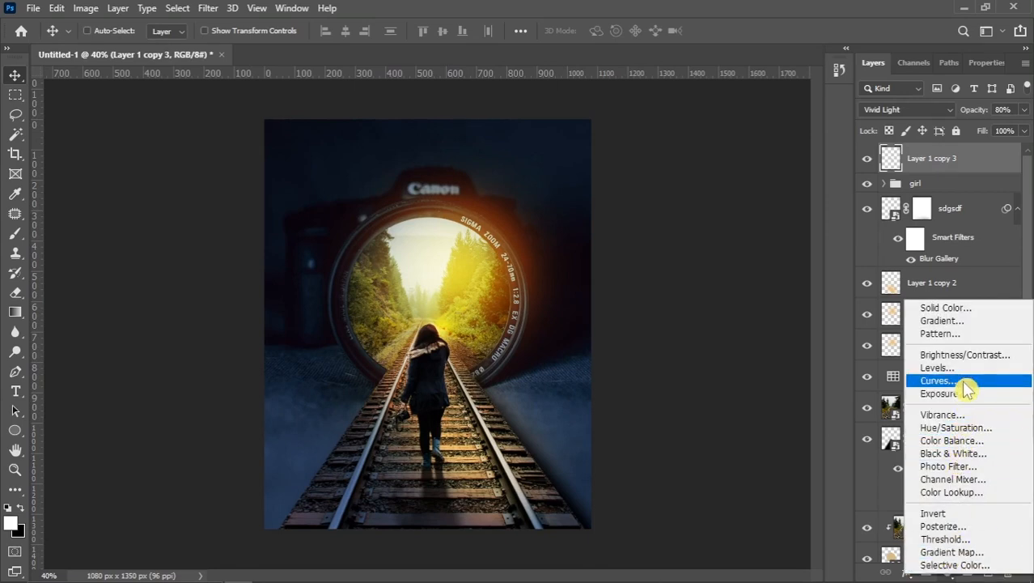
pyautogui.click(943, 414)
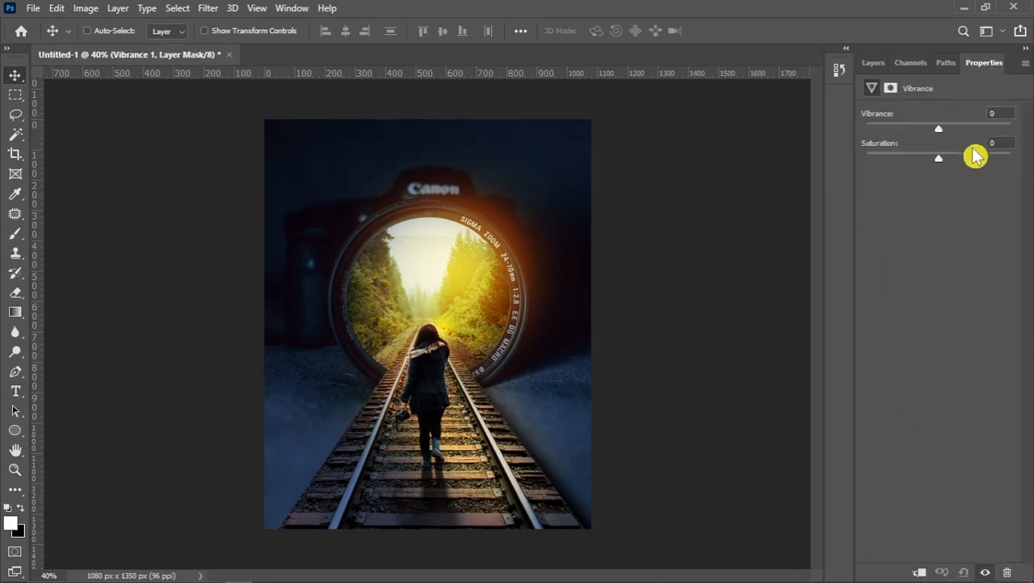
pyautogui.moveTo(942, 160); pyautogui.dragTo(944, 156)
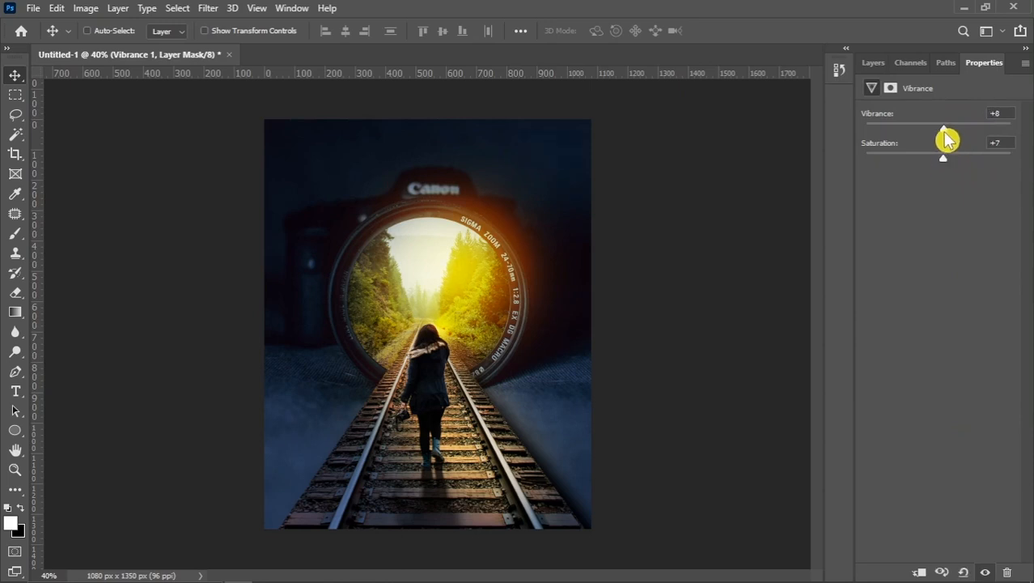
# Step: Add a Curves adjustment above Vibrance 1 and brighten the RGB midtones with a point at input 120, output 136
pyautogui.click(874, 65)
pyautogui.click(946, 572)
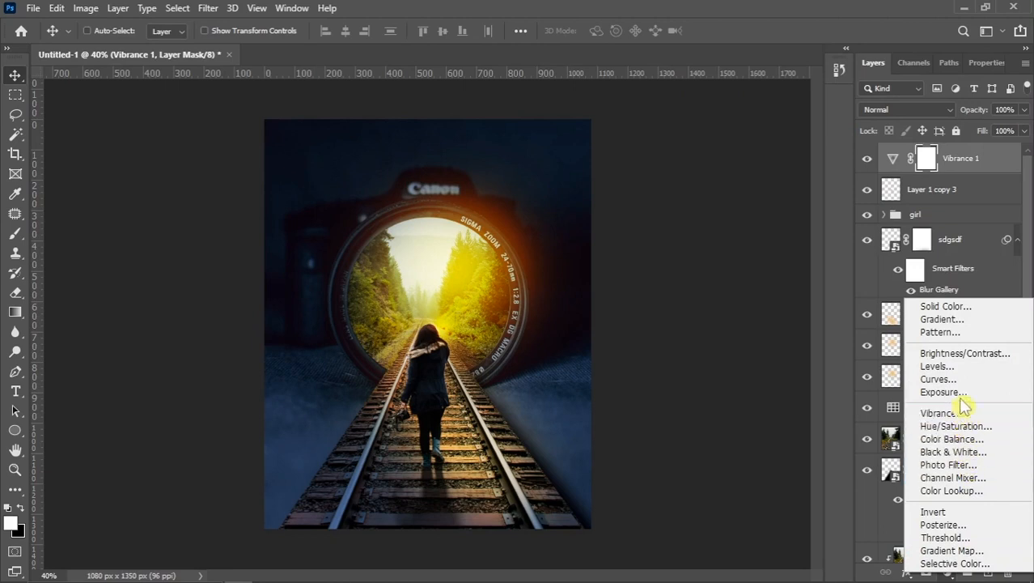
pyautogui.click(939, 379)
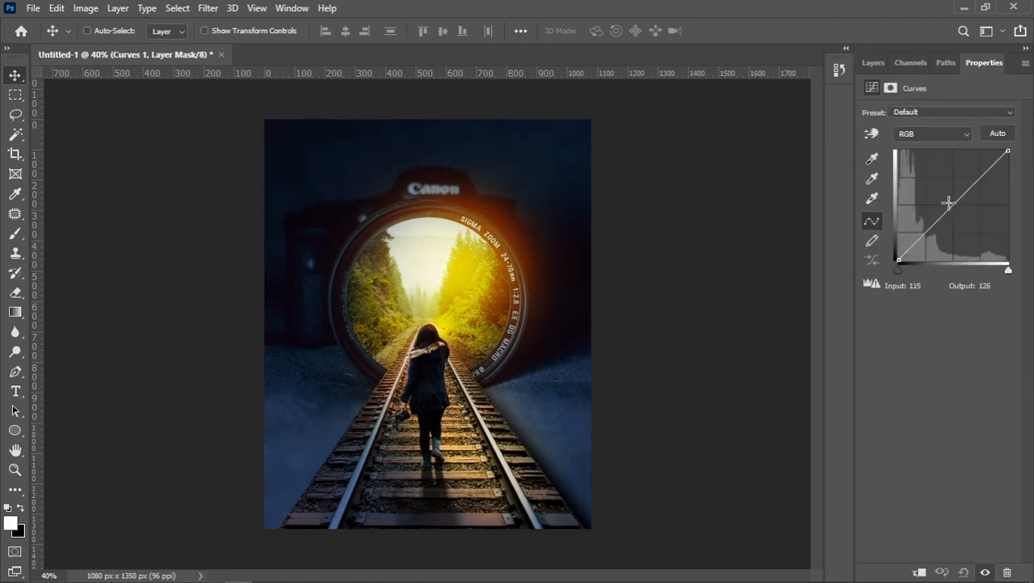
pyautogui.click(951, 201)
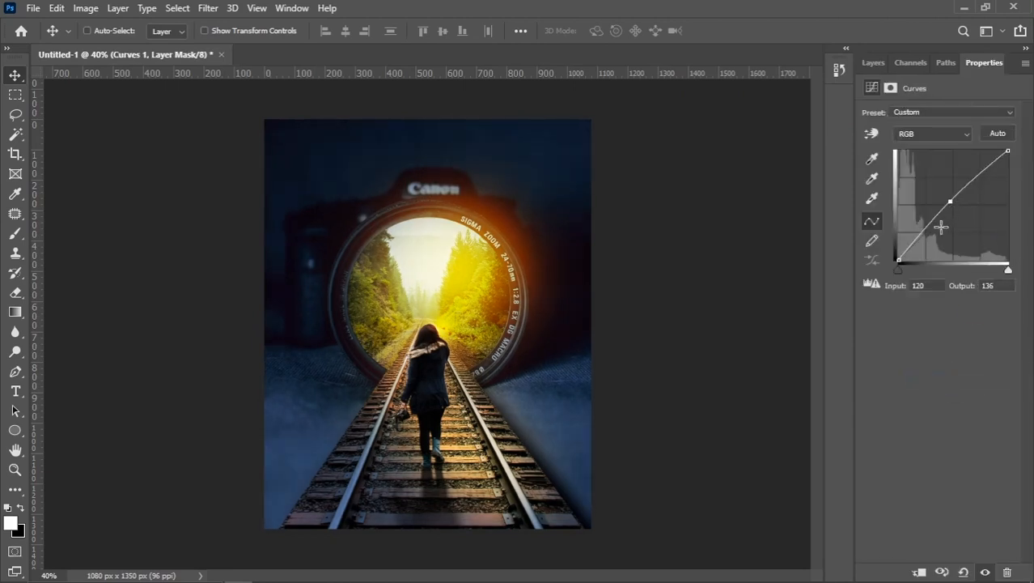
# Step: Compare the image with and without the Curves 1 adjustment
pyautogui.click(873, 62)
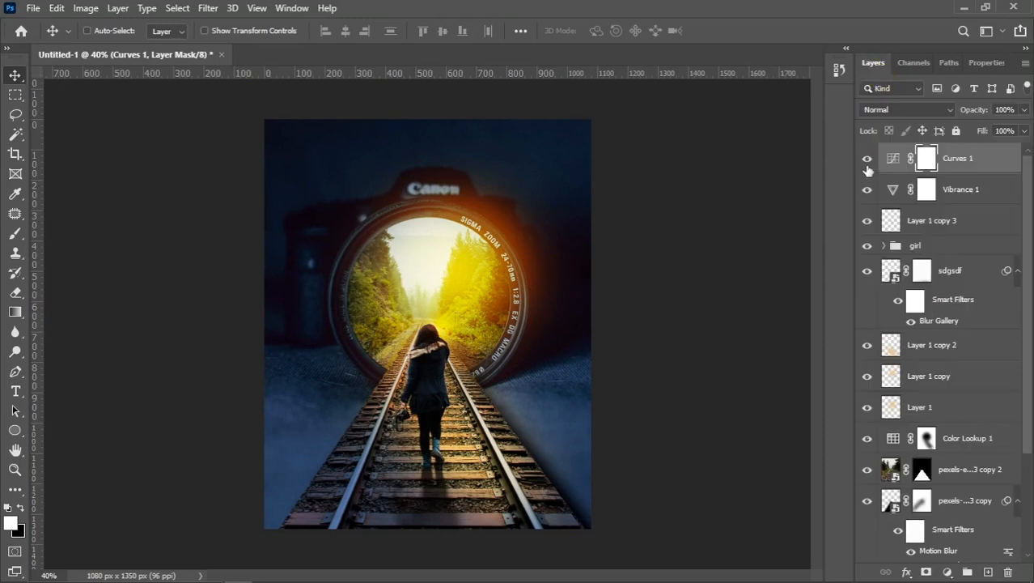
pyautogui.click(867, 160)
pyautogui.click(867, 161)
# Step: Add a Color Lookup adjustment above Curves 1 and try the 2Strip.look and 3Strip.look 3D LUTs
pyautogui.click(948, 572)
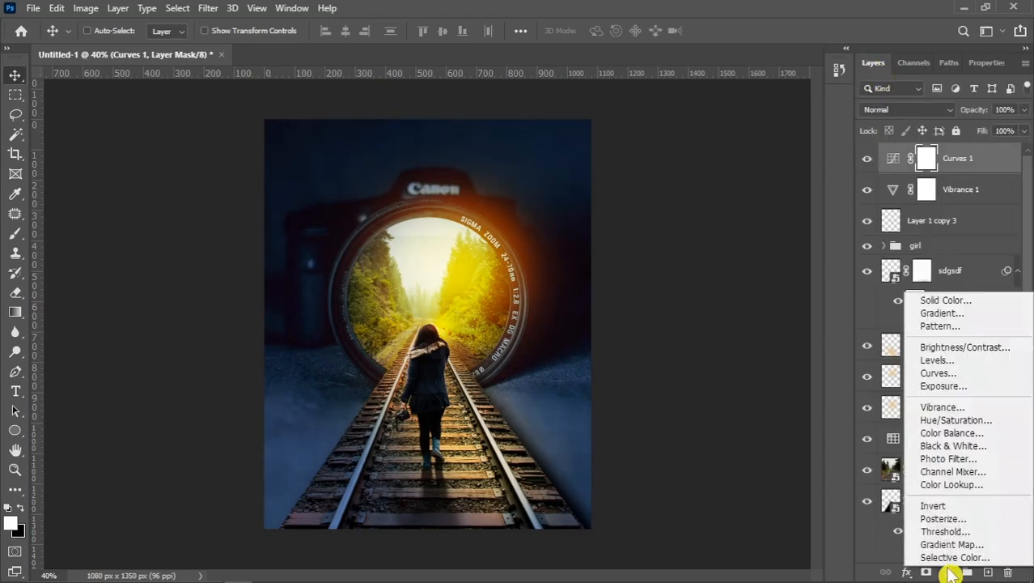
pyautogui.click(970, 485)
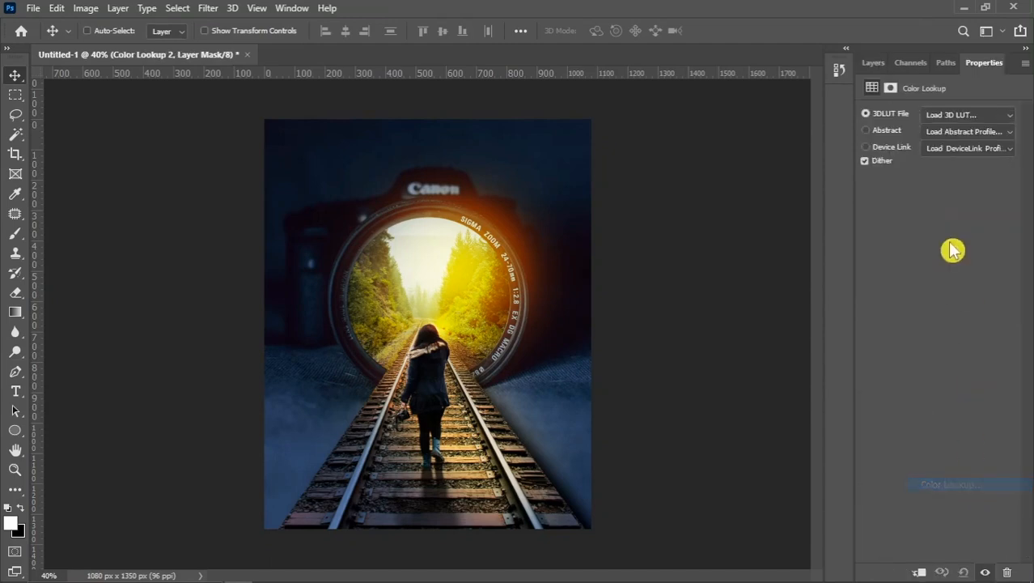
pyautogui.click(945, 115)
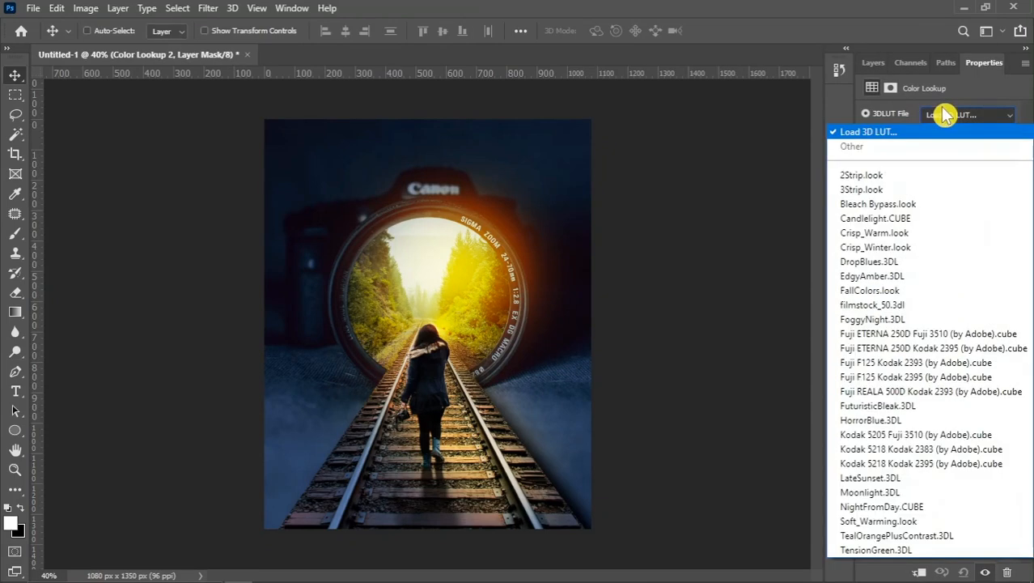
pyautogui.click(897, 179)
pyautogui.click(935, 117)
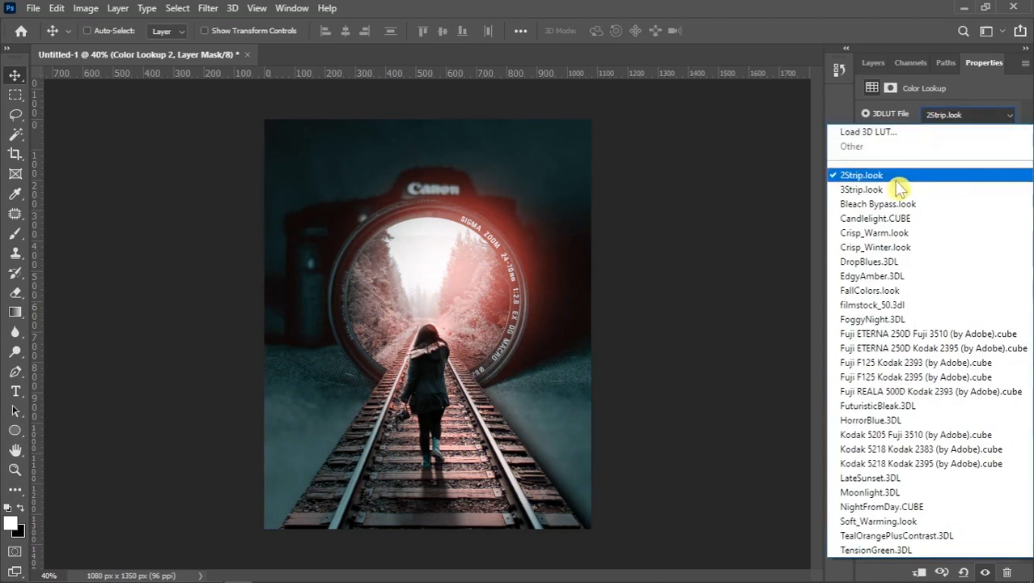
pyautogui.click(896, 189)
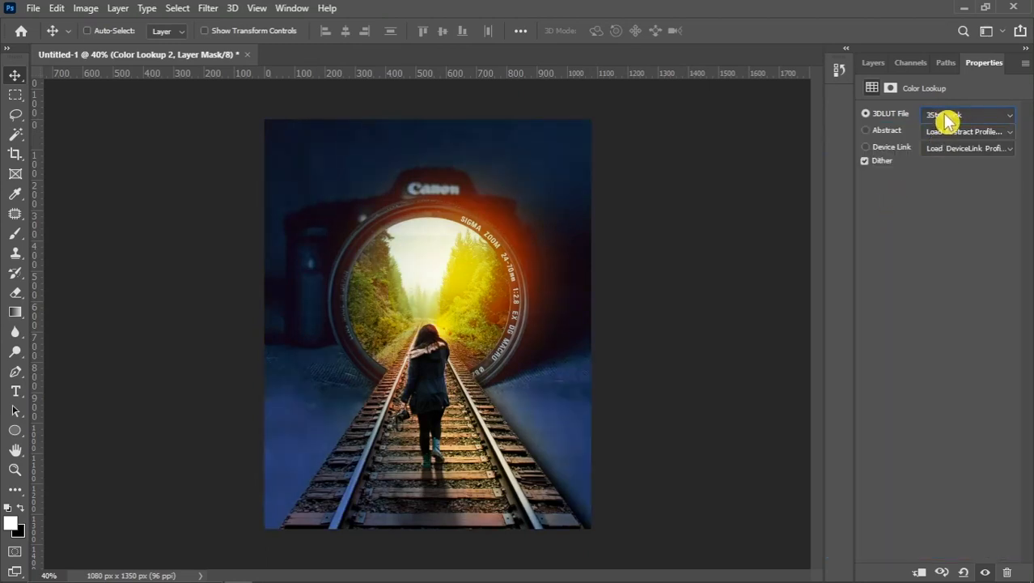
# Step: Preview the successive 3D LUTs after 3Strip.look, including Crisp_Warm.look and DropBlues.3DL, and settle on FallColors.look
pyautogui.press('Down')
pyautogui.press('Down')
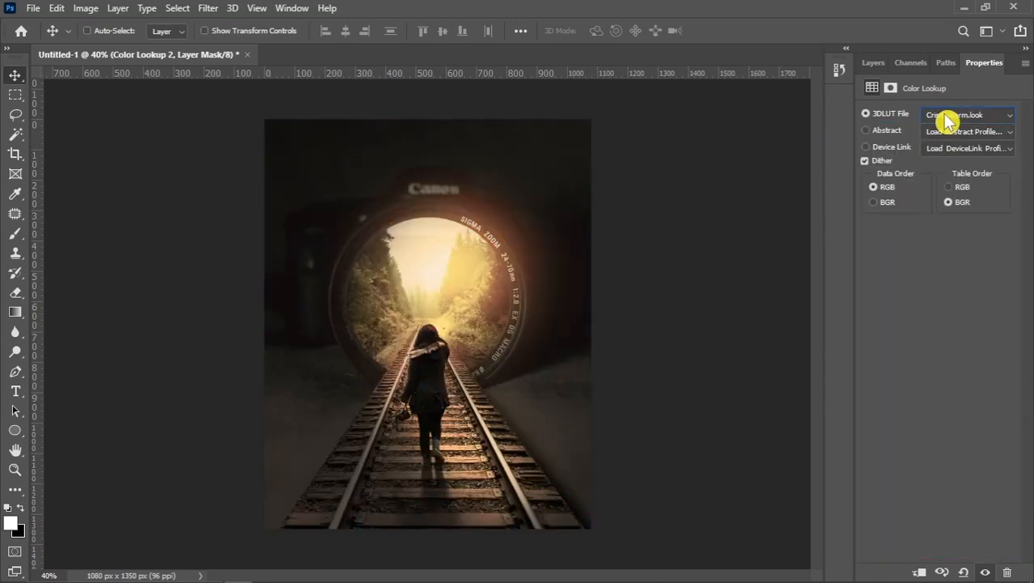
pyautogui.press('Down')
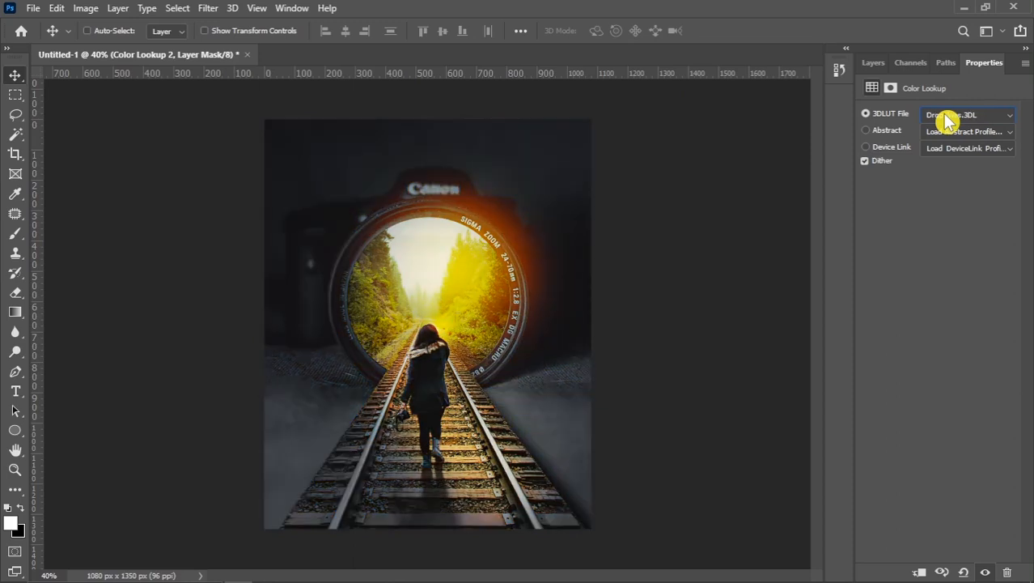
pyautogui.press('Down')
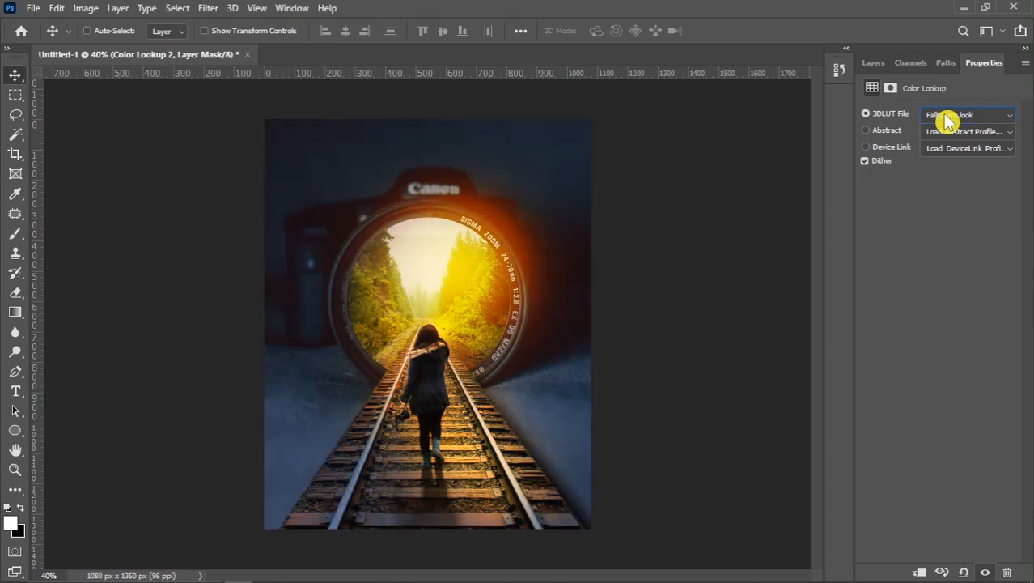
pyautogui.press('Down')
# Step: Lower the Color Lookup 2 layer opacity to about 48% and compare the image with and without the adjustment
pyautogui.click(874, 64)
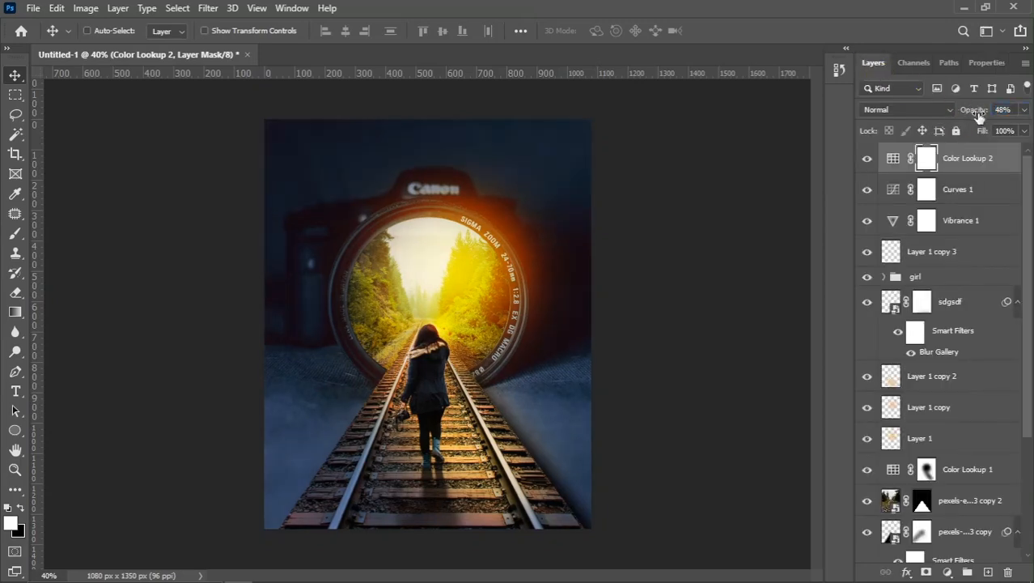
pyautogui.click(984, 112)
pyautogui.click(867, 159)
pyautogui.click(867, 159)
# Step: Reopen the Color Lookup 2 settings and try 3D LUTs from filmstock_50.3dl on to Fuji ETERNA 250D Kodak 2395 (by Adobe).cube
pyautogui.doubleClick(894, 159)
pyautogui.click(951, 116)
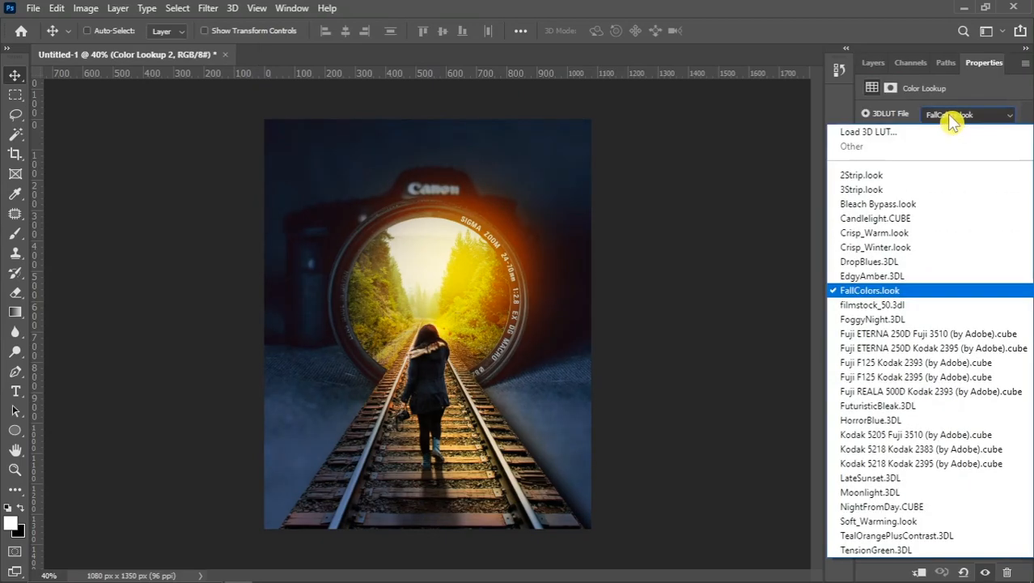
pyautogui.click(931, 305)
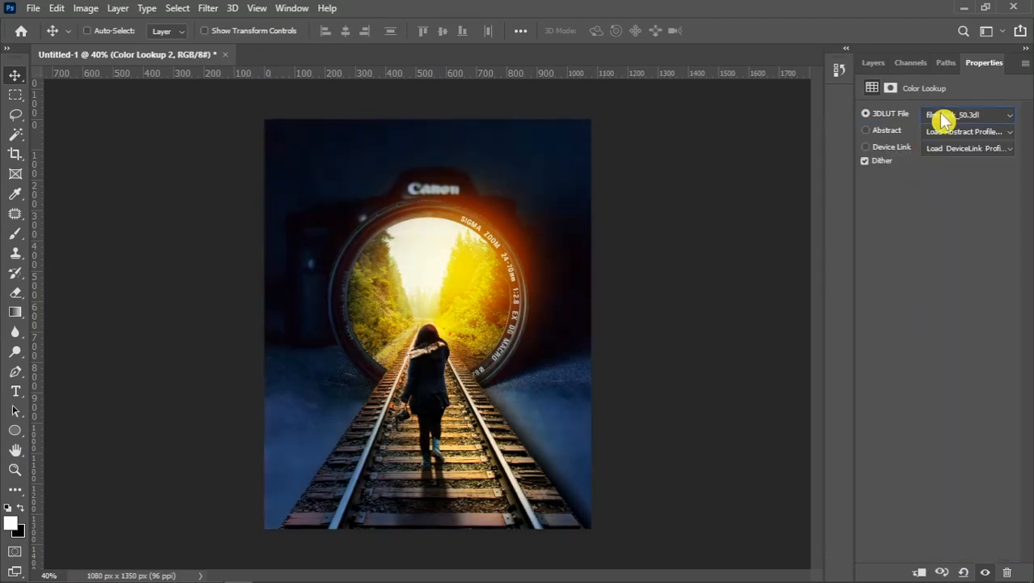
pyautogui.press('Down')
pyautogui.press('Down')
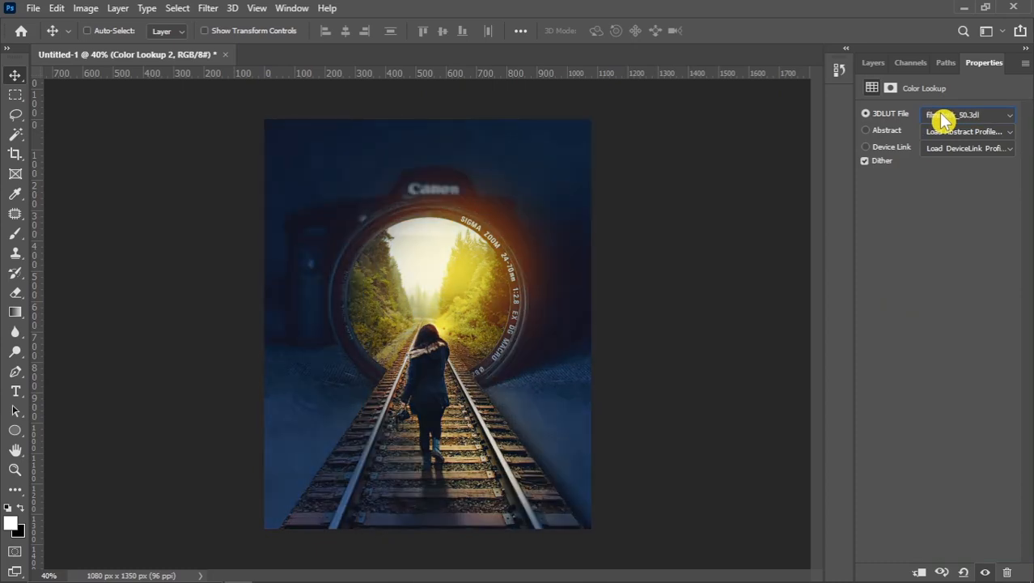
pyautogui.press('Down')
pyautogui.press('Down')
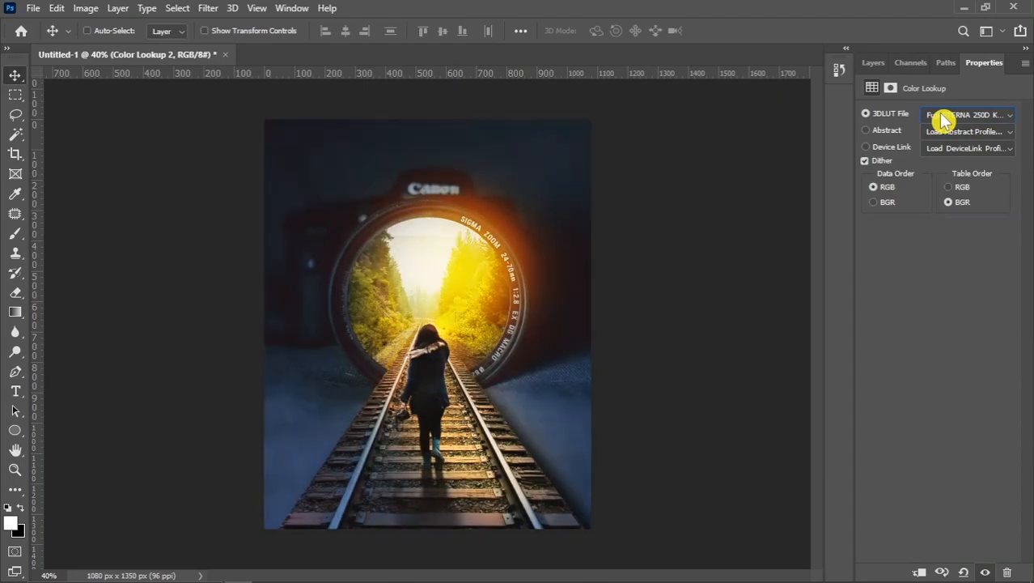